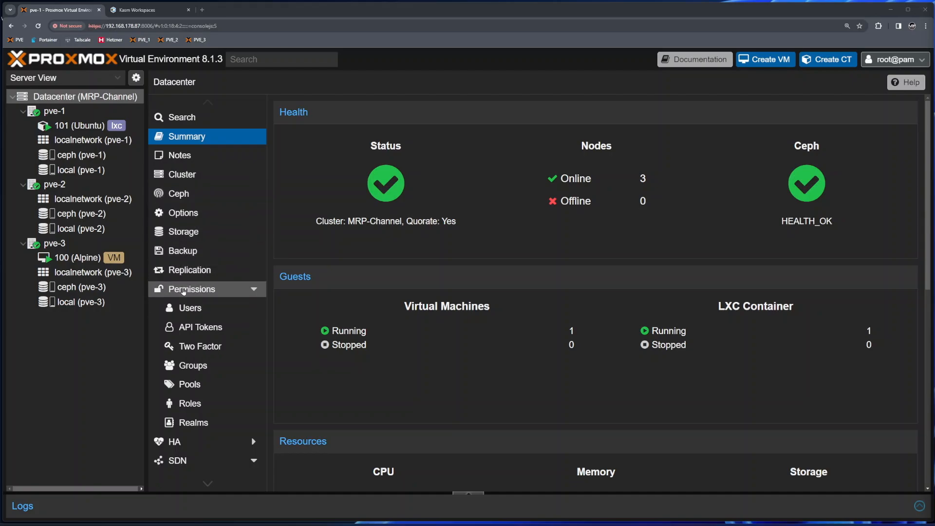
# - Browse the Datacenter Users, API Tokens and Two Factor pages, then show the empty Groups list
pyautogui.click(254, 290)
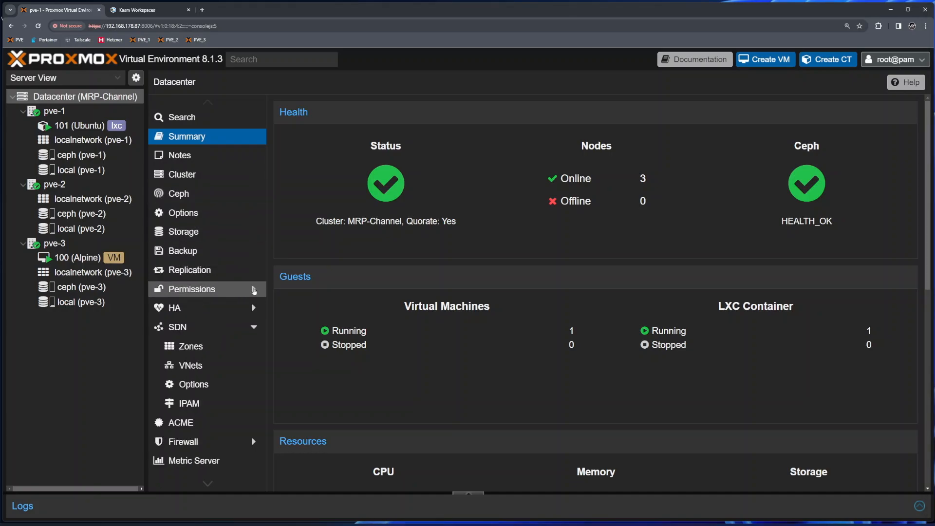
pyautogui.click(254, 290)
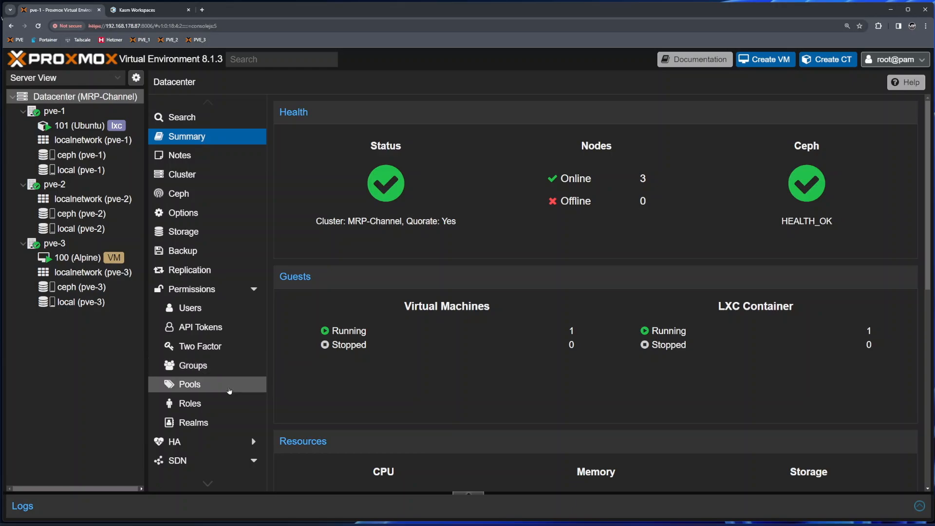
pyautogui.click(219, 311)
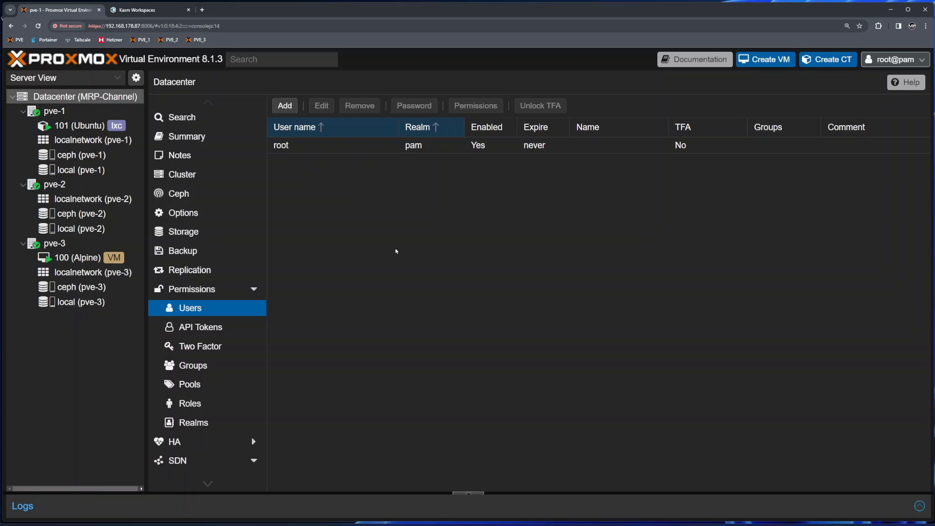
pyautogui.click(205, 332)
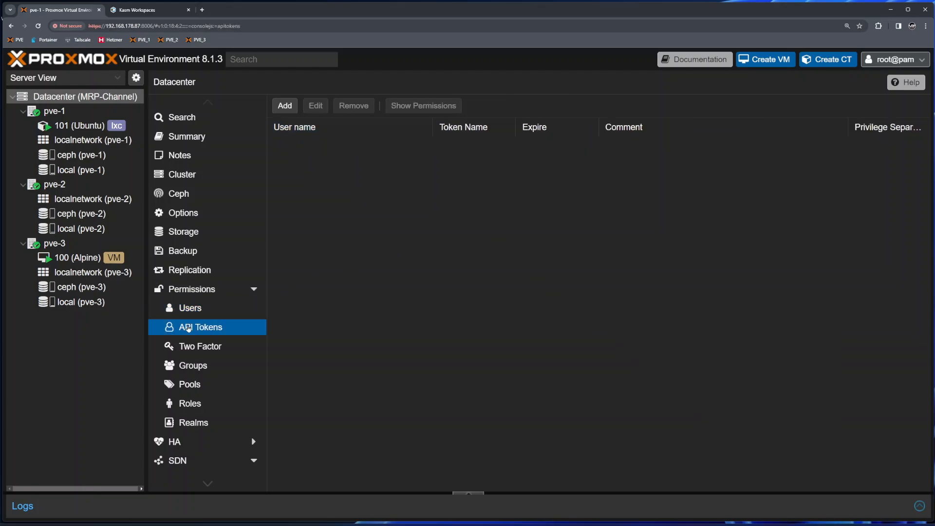
pyautogui.click(216, 352)
pyautogui.click(290, 109)
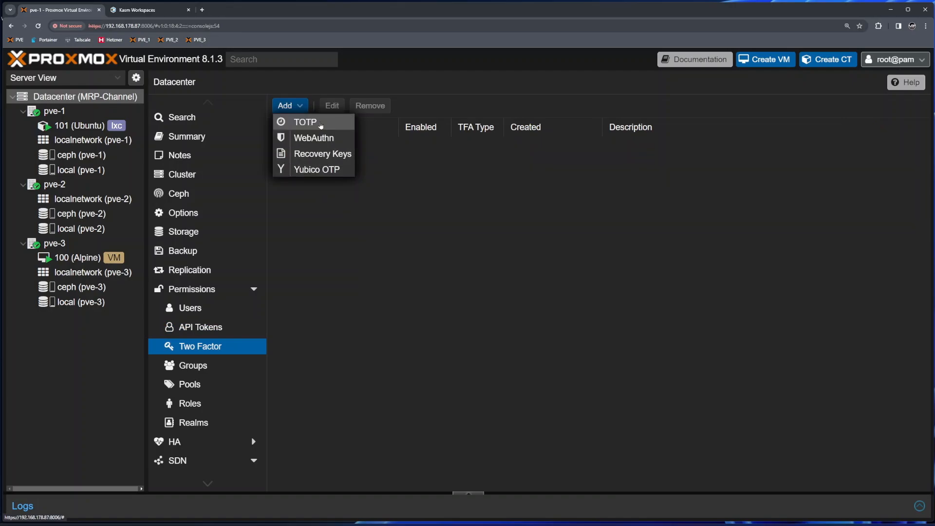
pyautogui.click(208, 367)
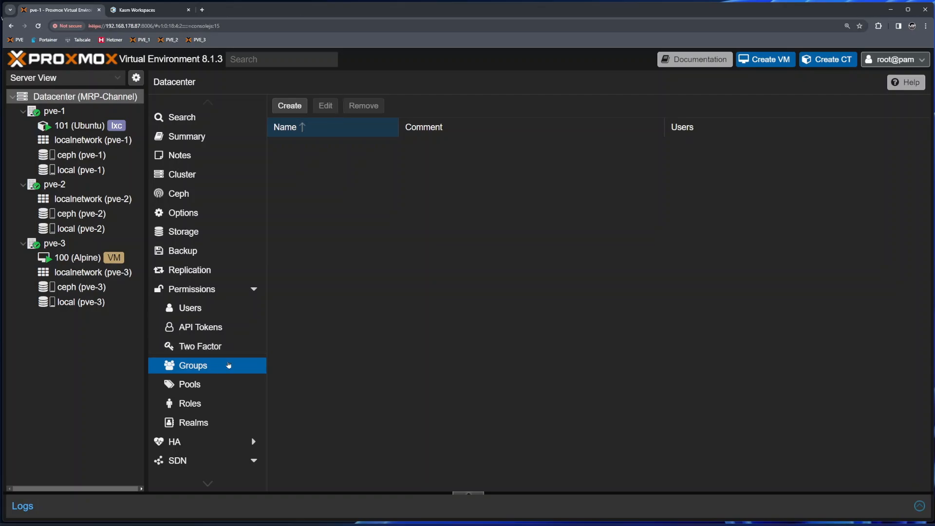
# - Look through Pools and Roles, then open Realms and select the pve and pam entries
pyautogui.click(208, 388)
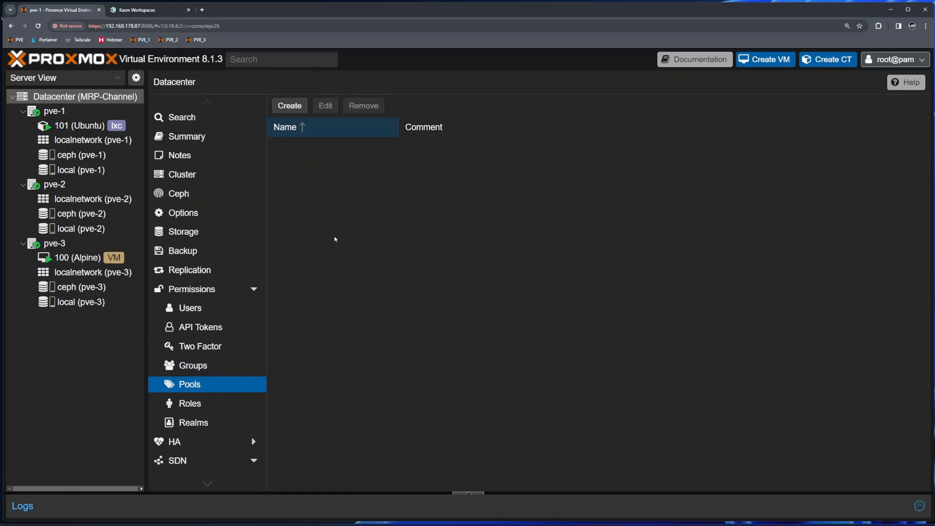
pyautogui.click(198, 409)
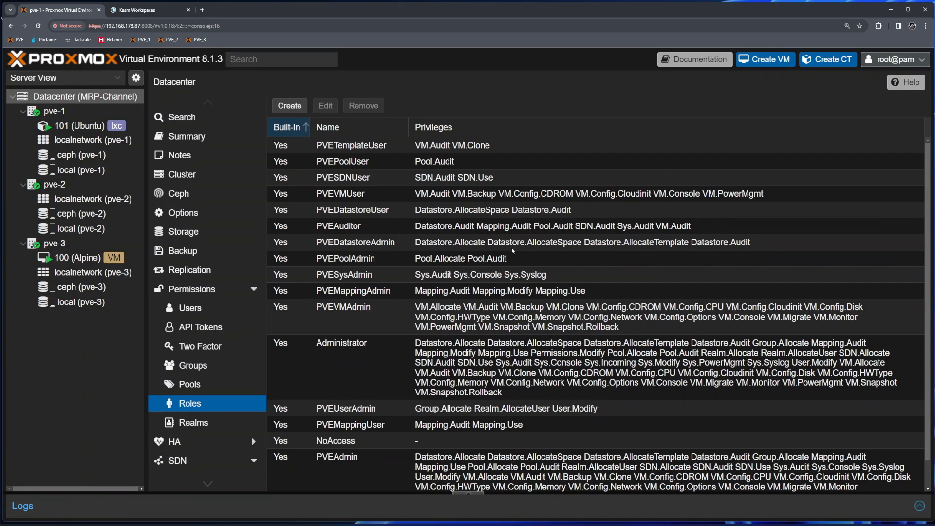
pyautogui.click(214, 420)
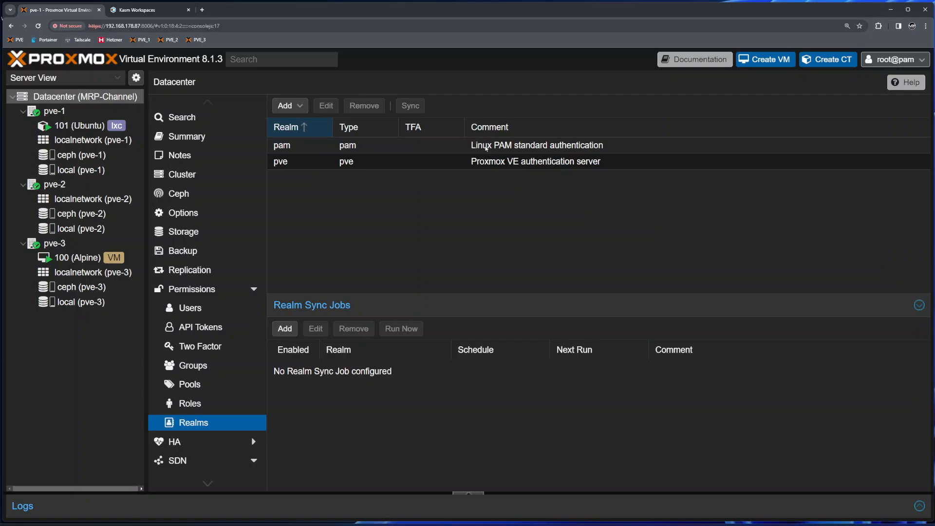
pyautogui.click(514, 164)
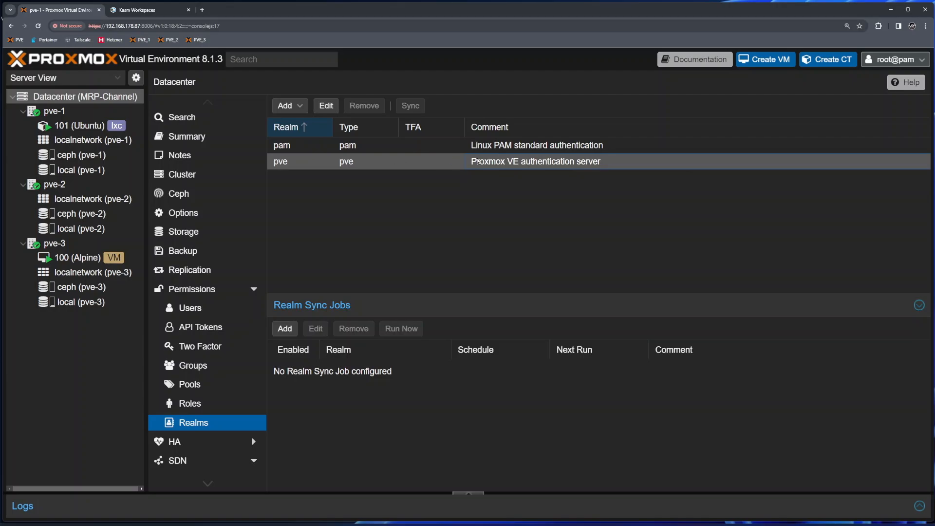
pyautogui.click(540, 146)
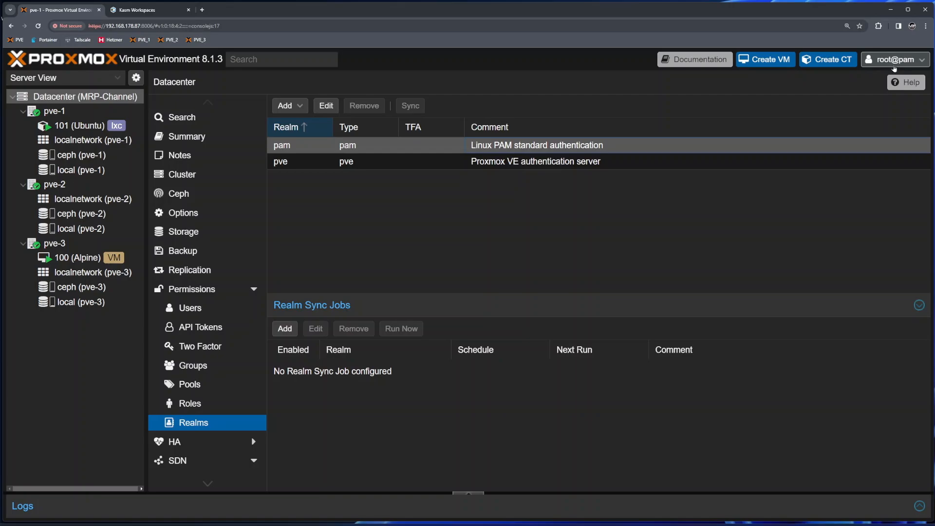
# - Start a new user with a user name and the Proxmox VE authentication server realm
pyautogui.click(208, 314)
pyautogui.click(285, 105)
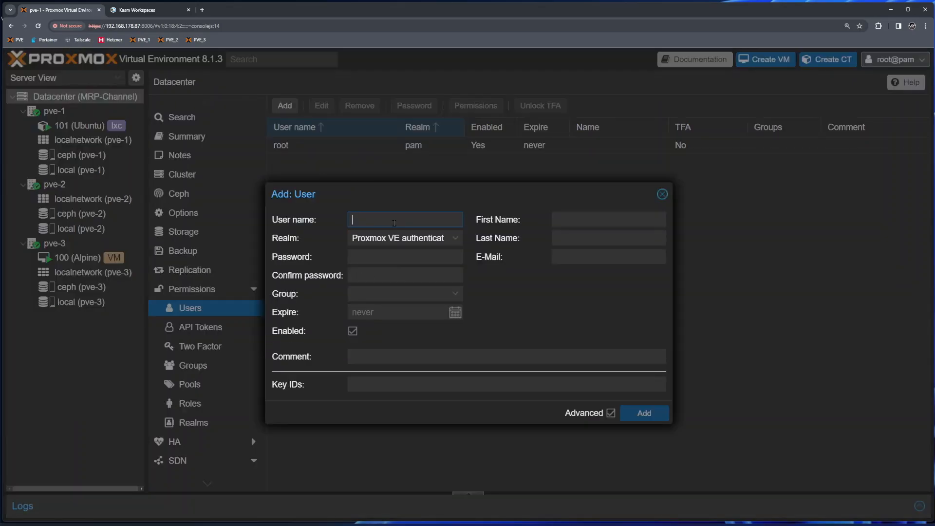
pyautogui.write('billy')
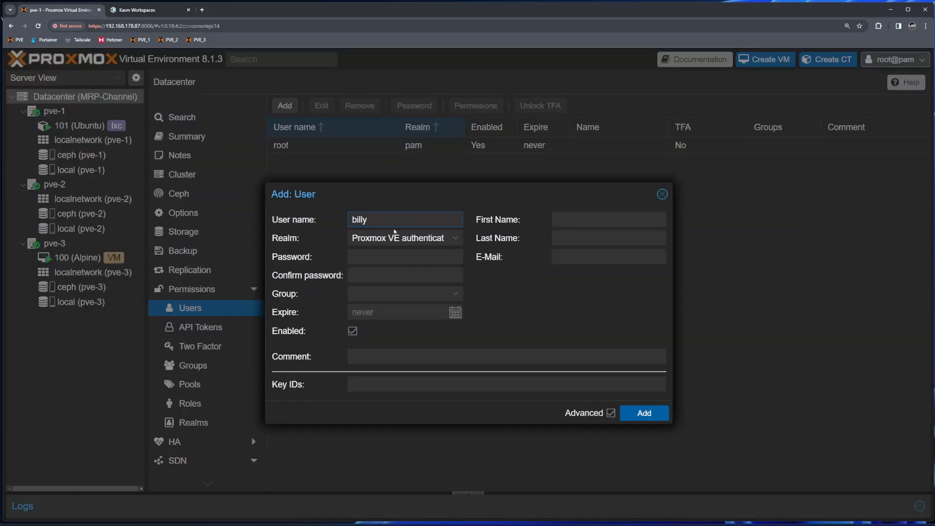
pyautogui.click(397, 239)
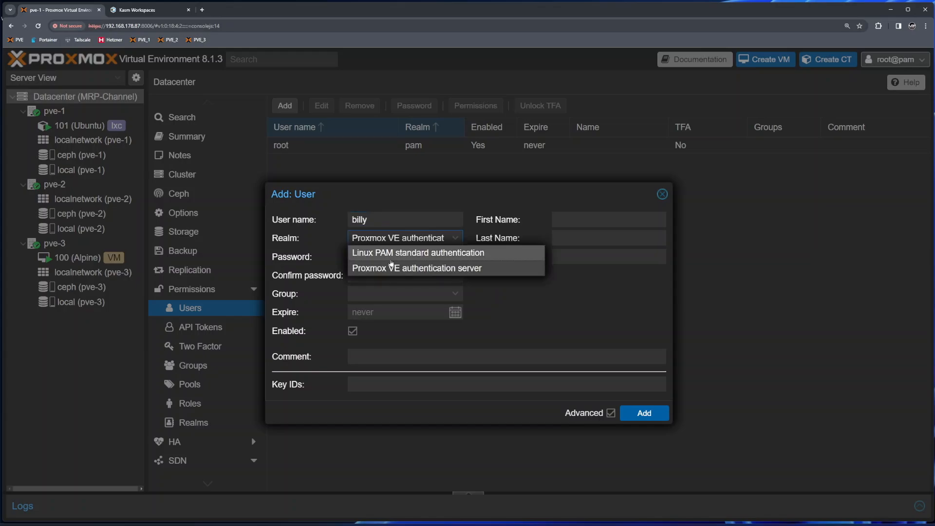
pyautogui.click(397, 252)
pyautogui.click(405, 238)
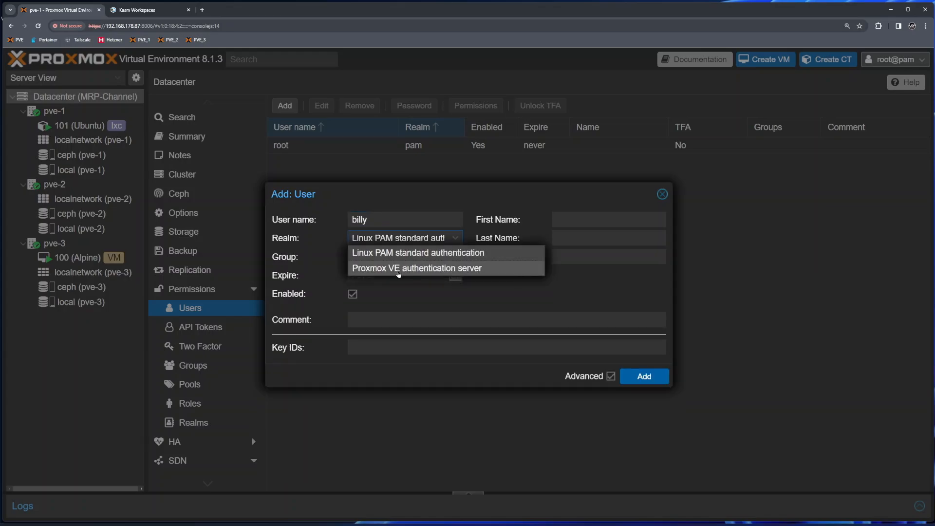
pyautogui.click(398, 270)
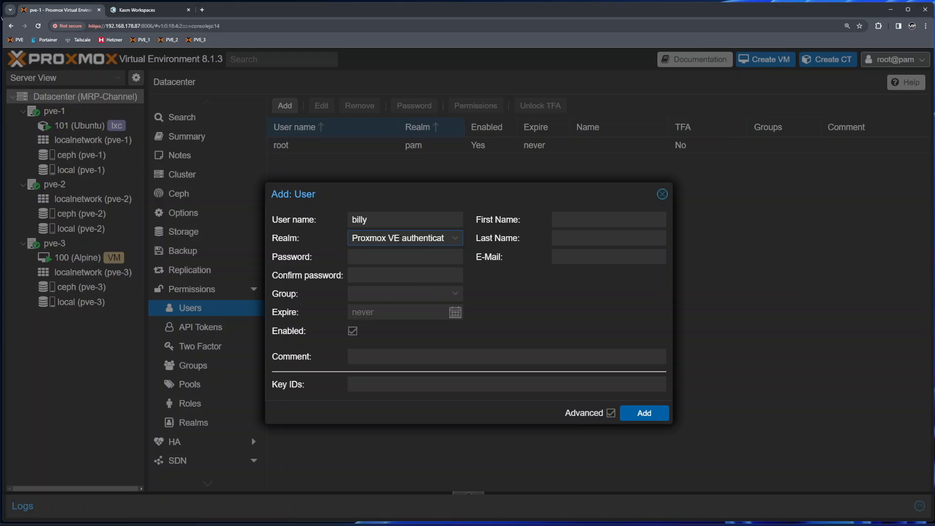
# - Enter and confirm the user's password, leaving Group empty because no groups exist
pyautogui.click(414, 255)
pyautogui.write('******')
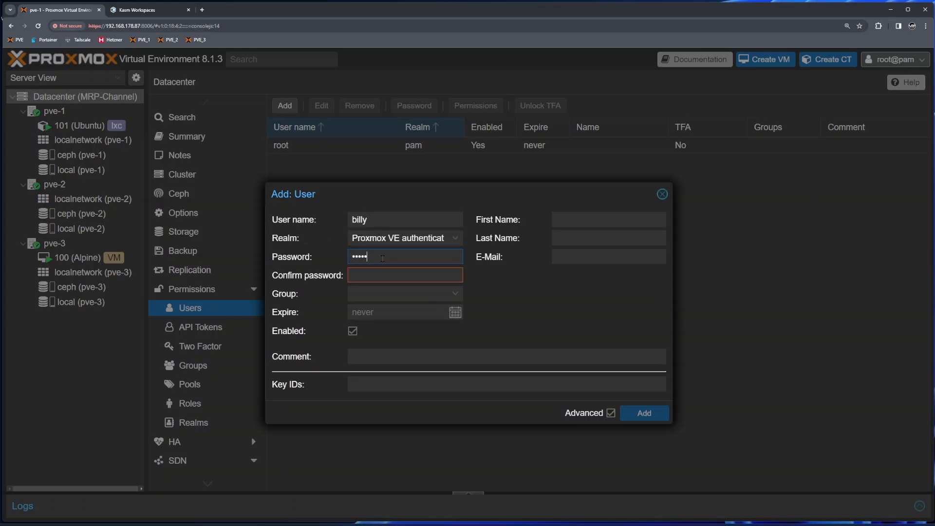
pyautogui.press('Tab')
pyautogui.write('******')
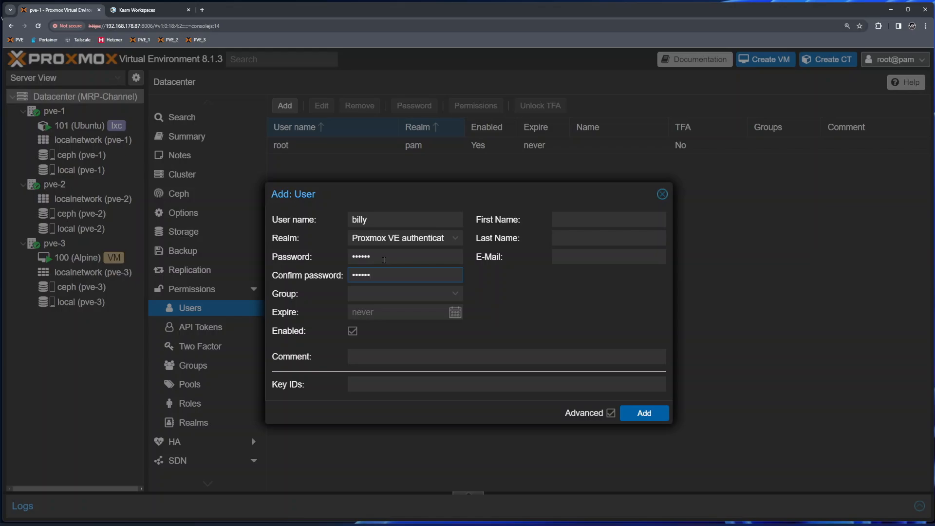
pyautogui.click(441, 294)
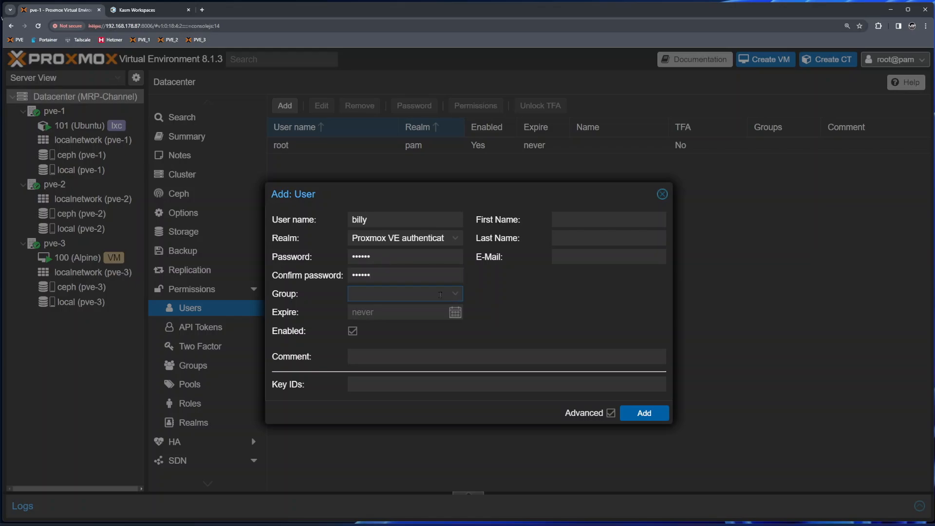
pyautogui.click(373, 296)
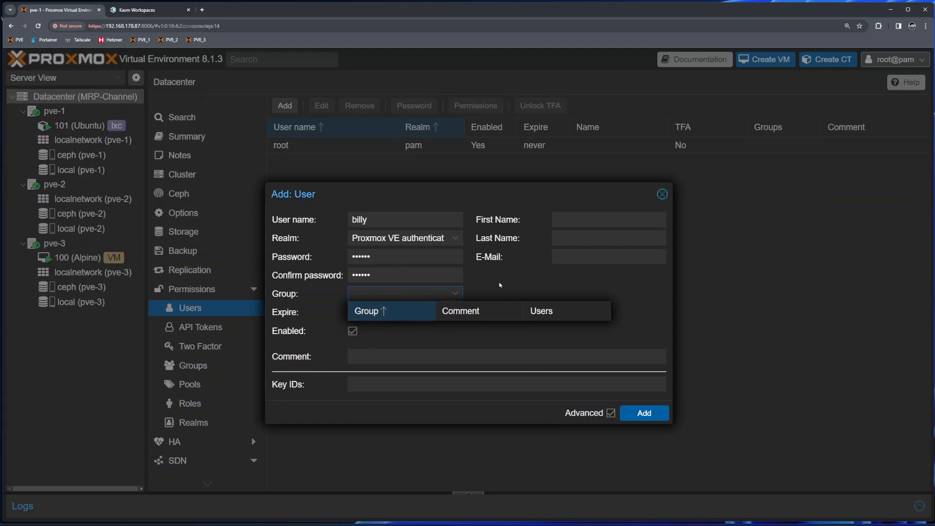
pyautogui.click(457, 293)
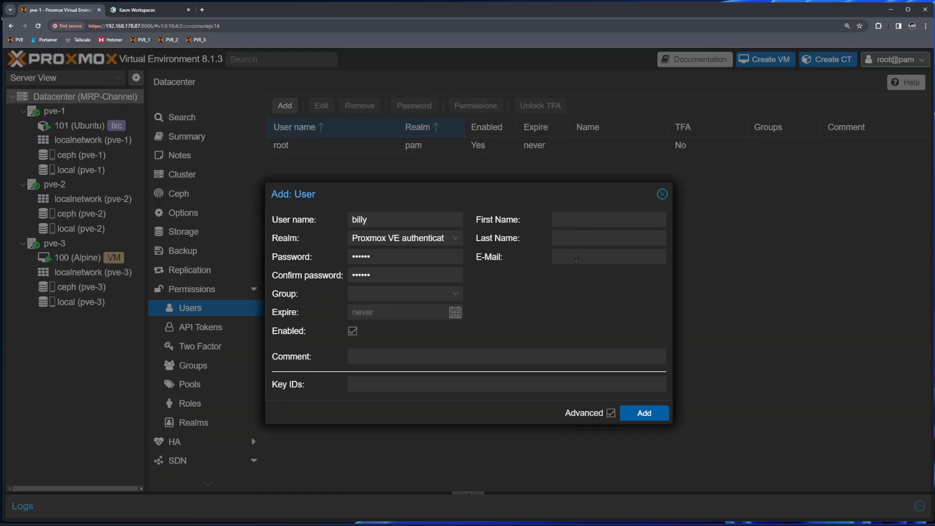
# - Give the new user the comment 'Test User' and create the account
pyautogui.click(352, 361)
pyautogui.write('Test User')
pyautogui.press('Tab')
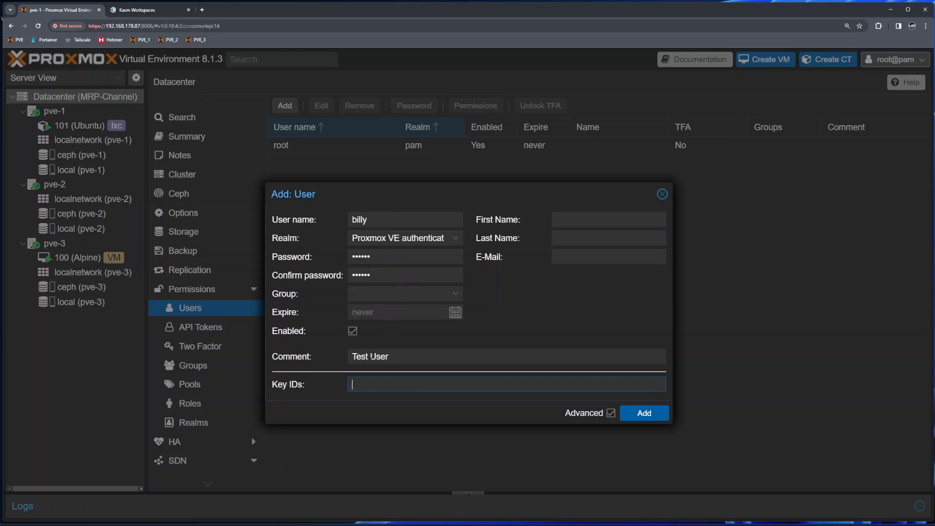
pyautogui.click(644, 413)
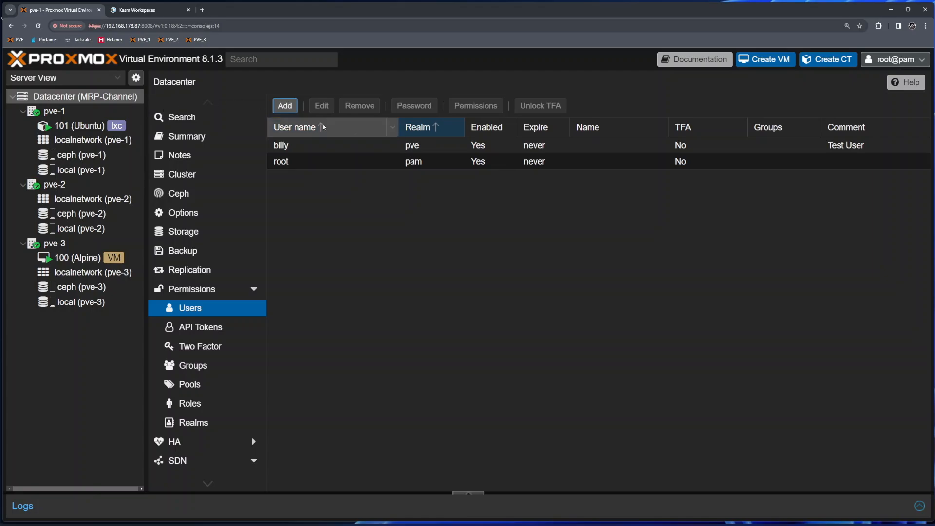
# - Browse nodes pve-1, pve-2 and pve-3, ending on pve-1's disk list
pyautogui.click(54, 111)
pyautogui.click(54, 184)
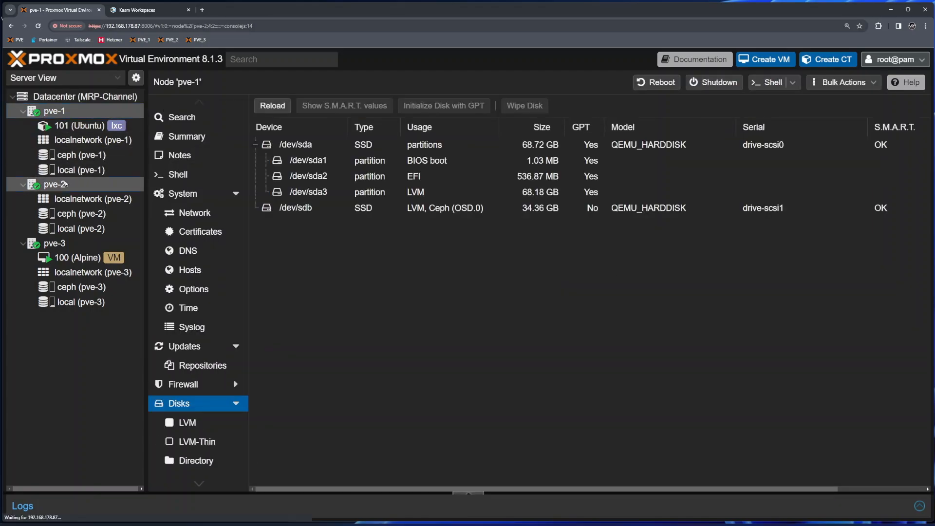
pyautogui.click(70, 246)
pyautogui.click(54, 112)
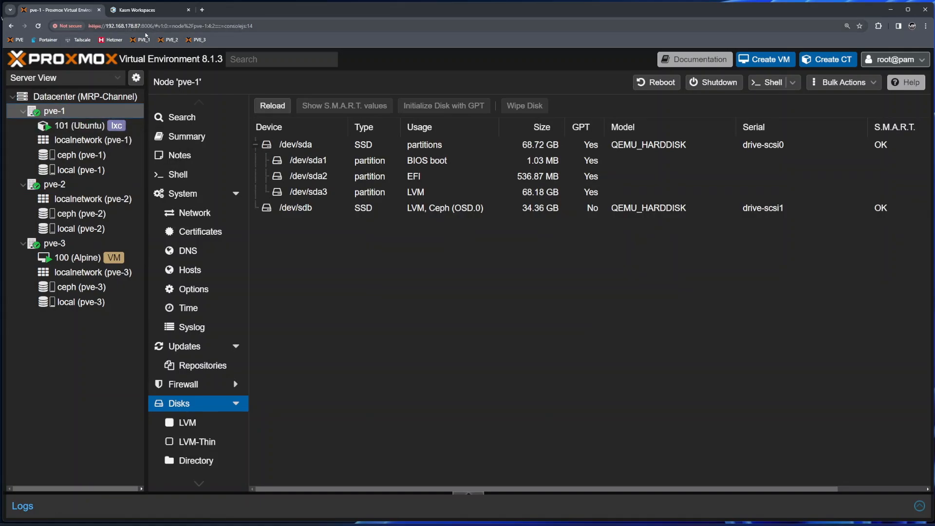
# - In the Kasm browser, load 192.168.178.87 and try logging in with the new user's credentials
pyautogui.click(136, 10)
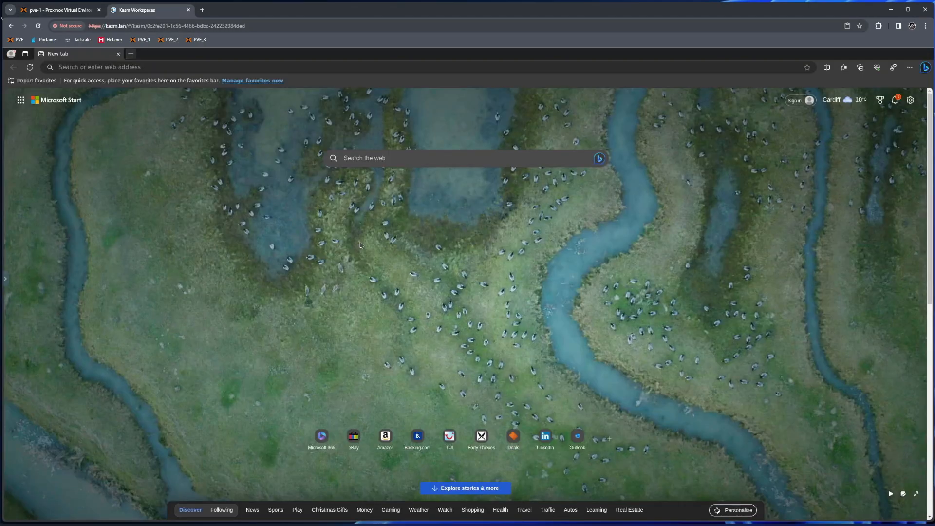
pyautogui.click(279, 69)
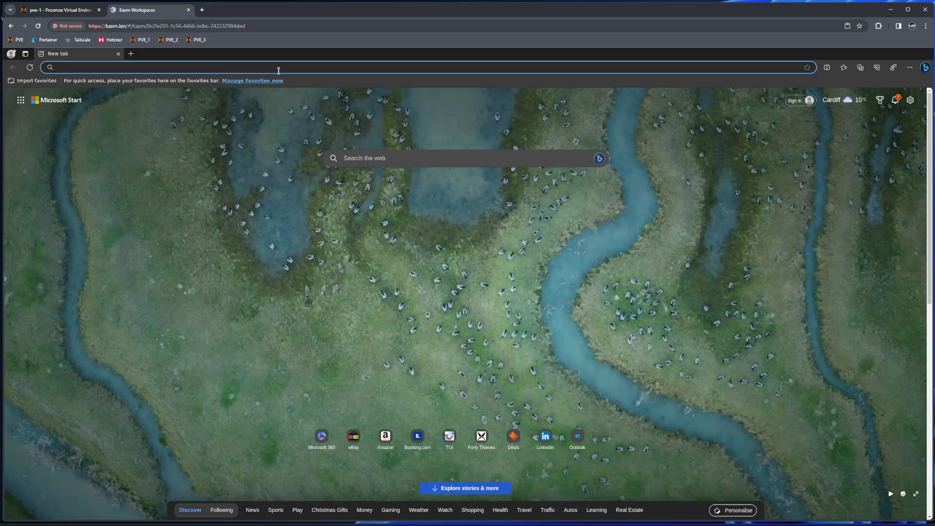
pyautogui.write('192.1')
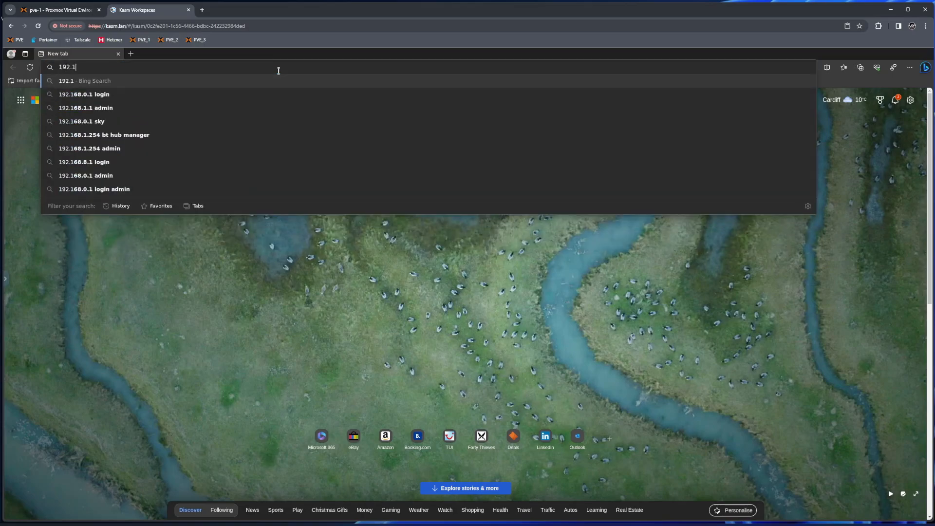
pyautogui.write('68.178.87')
pyautogui.press('Return')
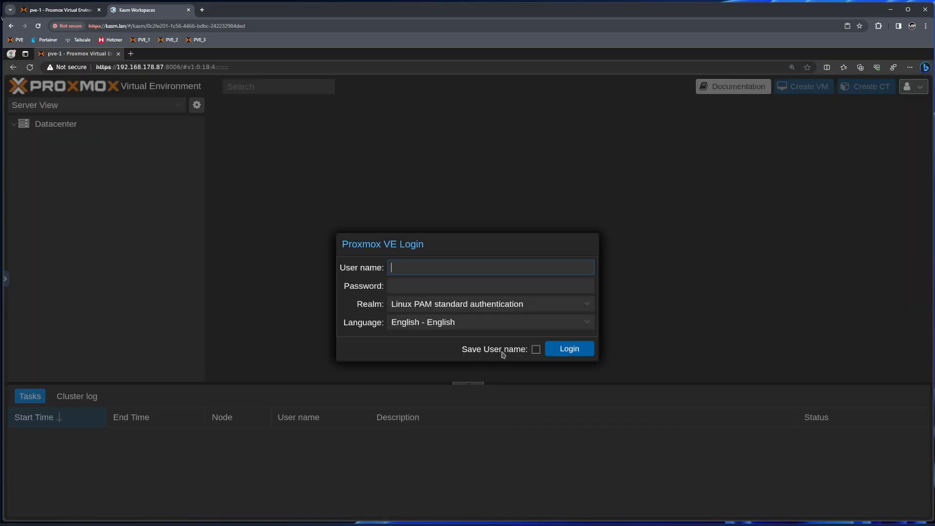
pyautogui.write('billy')
pyautogui.press('Tab')
pyautogui.write('••••••')
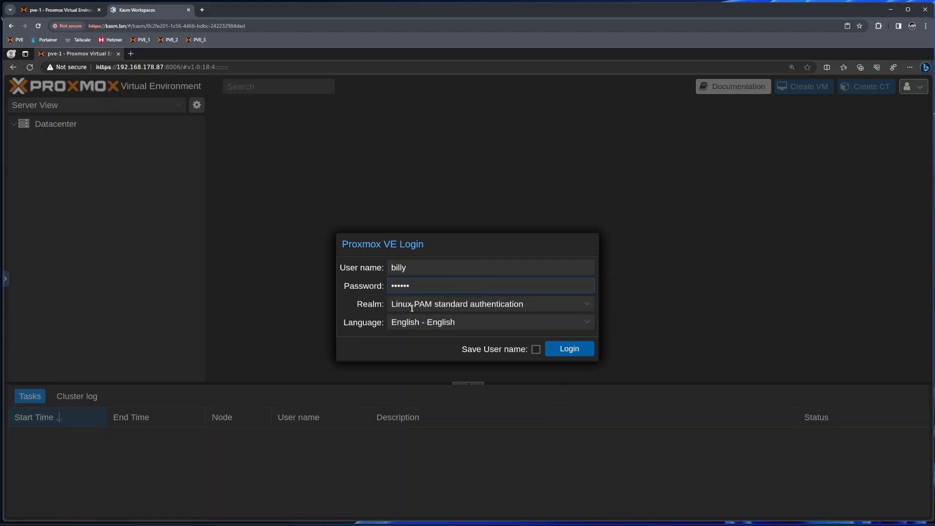
pyautogui.click(568, 349)
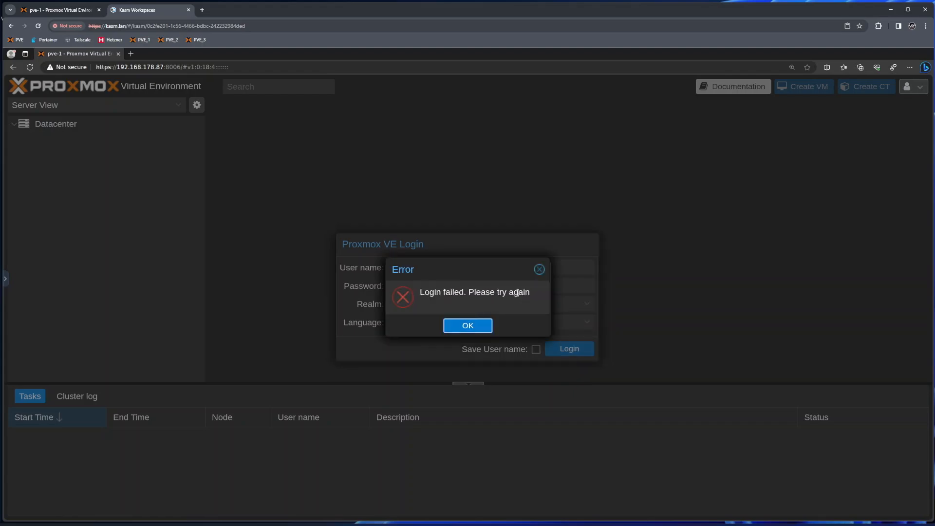
# - Log in again using the Proxmox VE authentication server realm, dismiss notices, and open node pve-1
pyautogui.click(470, 325)
pyautogui.click(587, 304)
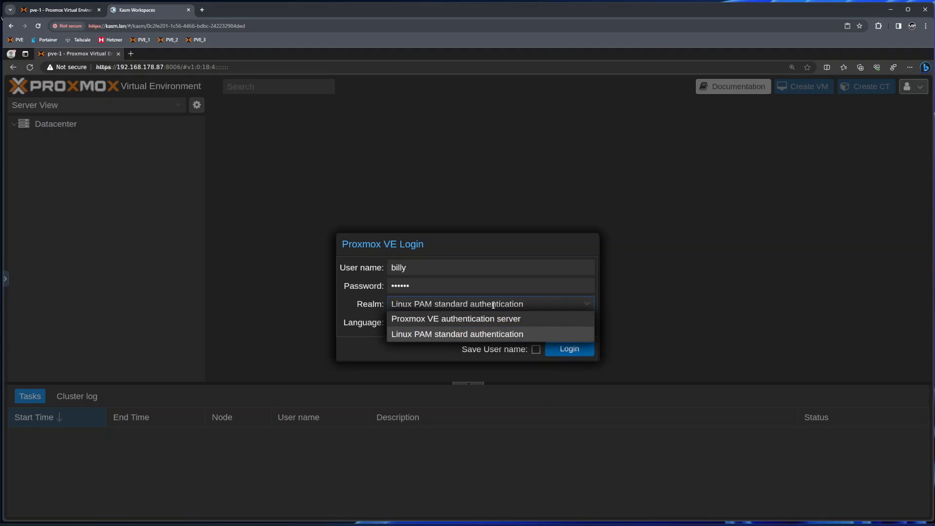
pyautogui.click(414, 321)
pyautogui.click(571, 352)
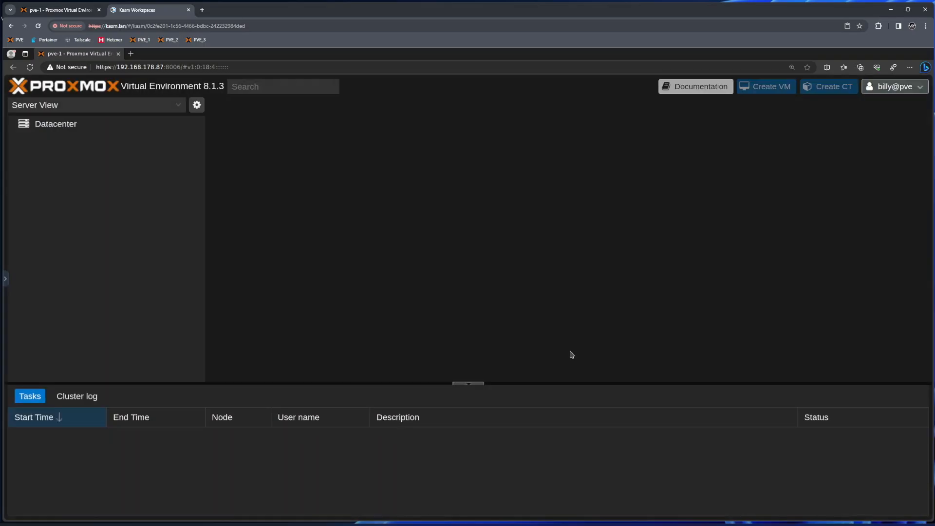
pyautogui.click(469, 326)
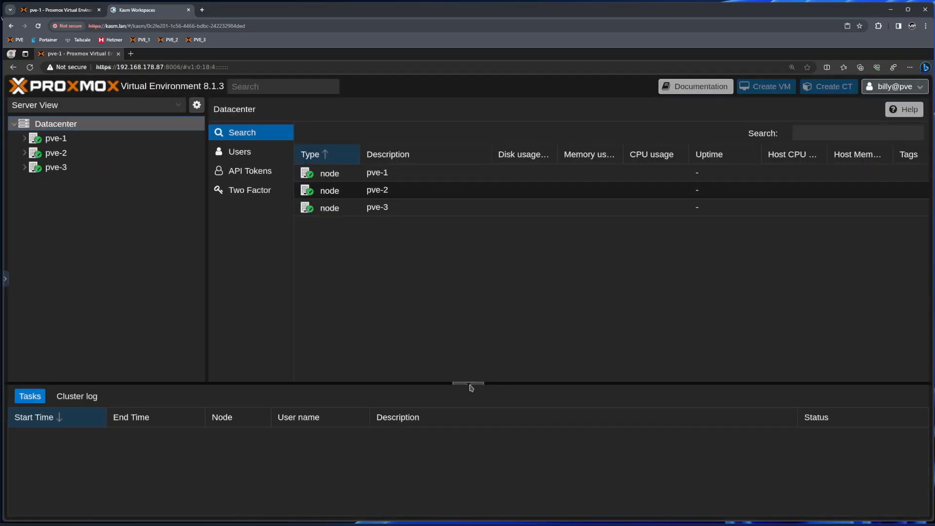
pyautogui.click(469, 383)
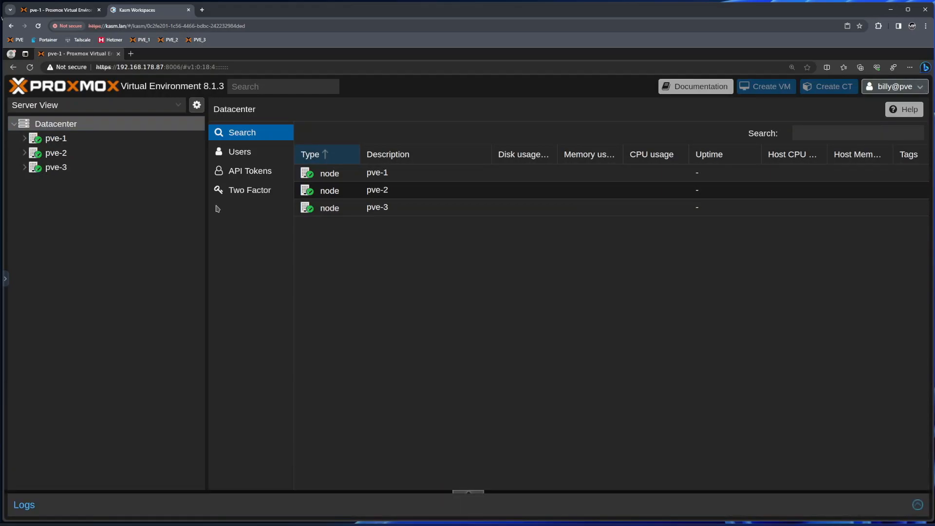
pyautogui.click(27, 168)
pyautogui.click(29, 153)
pyautogui.click(29, 138)
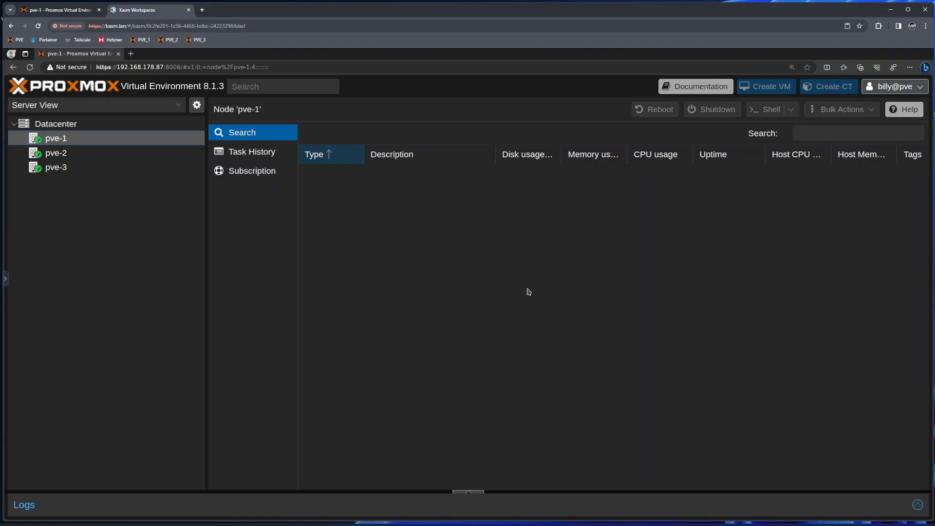
# - Return to the administrator's session and select container 101 (Ubuntu) on pve-1
pyautogui.click(57, 3)
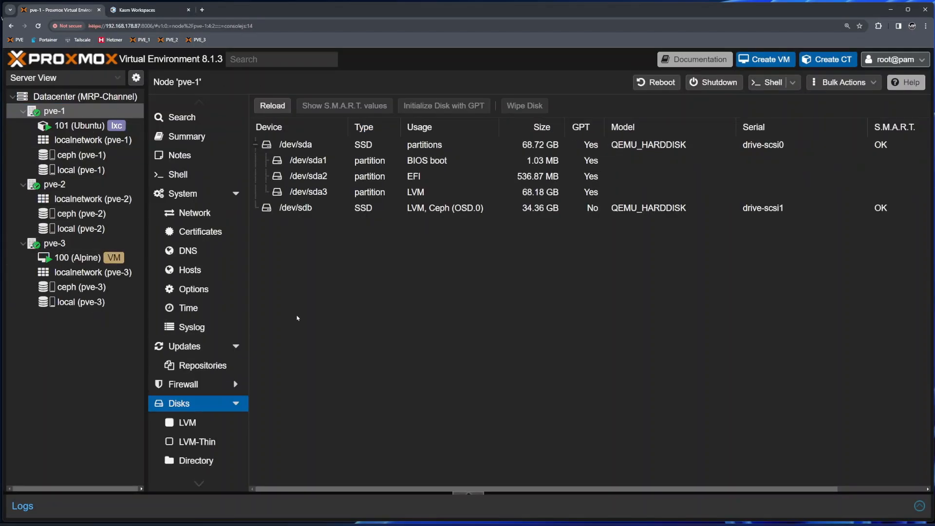
pyautogui.click(137, 9)
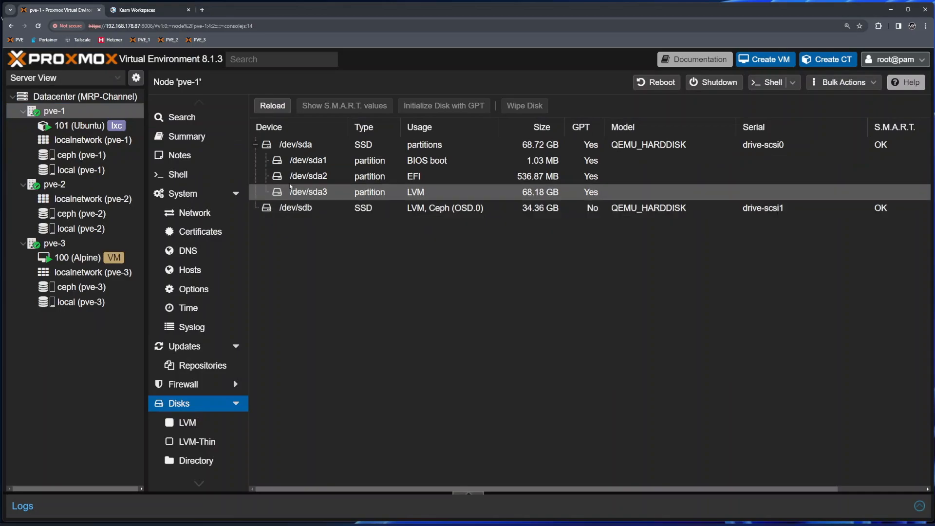
pyautogui.click(92, 129)
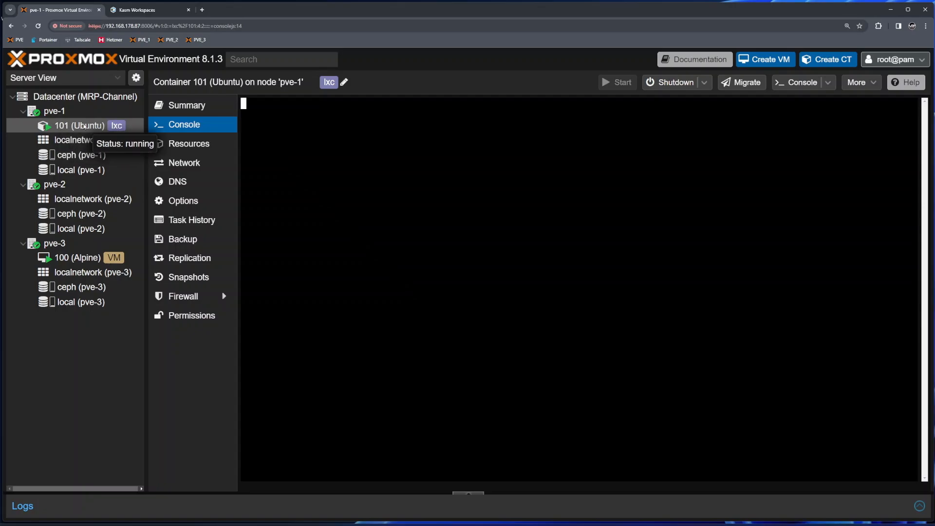
# - Add a user permission on container 101 giving the new user the PVEVMUser role
pyautogui.click(193, 316)
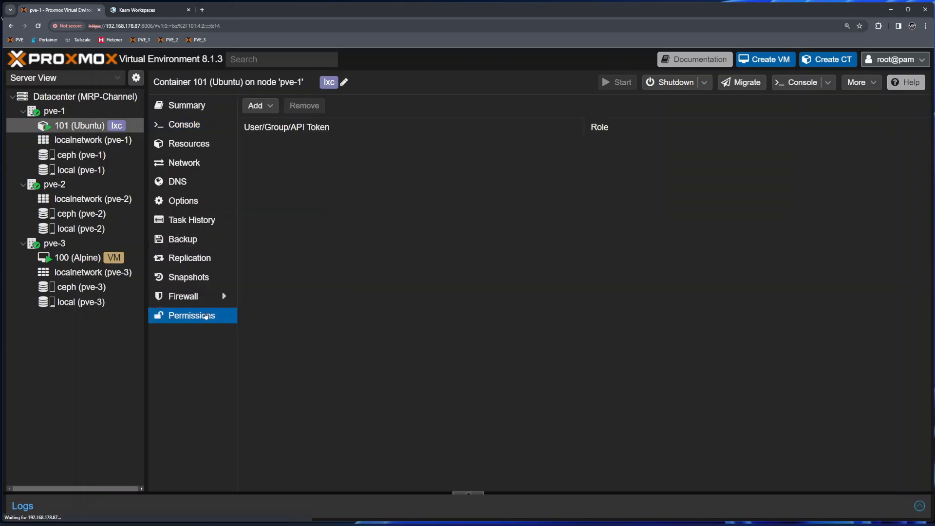
pyautogui.click(267, 106)
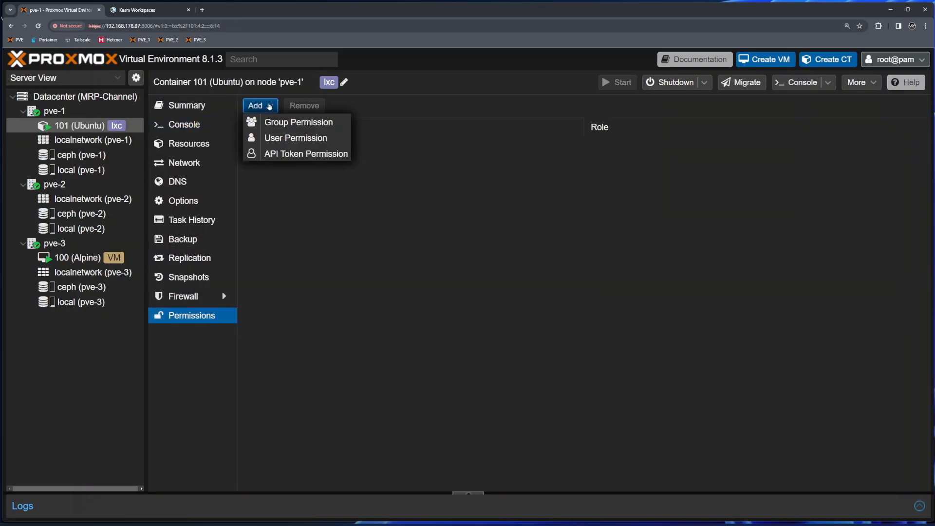
pyautogui.click(286, 137)
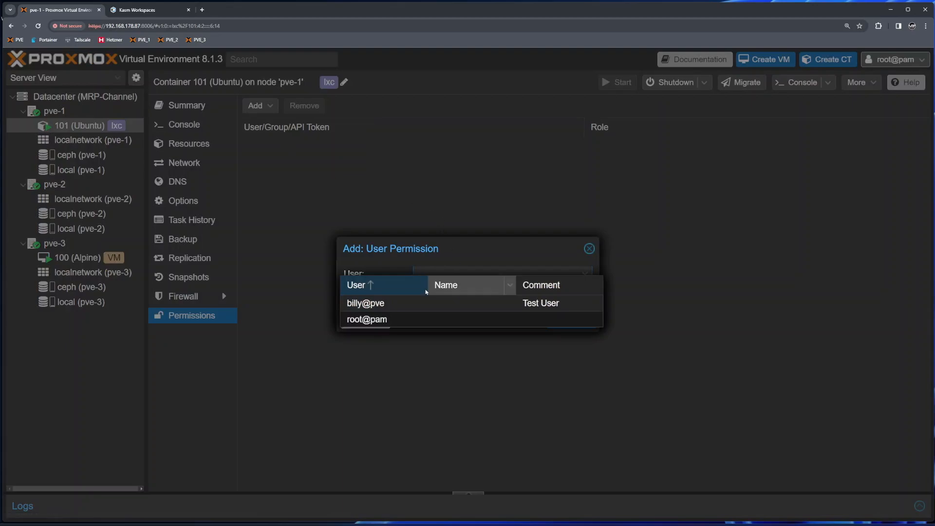
pyautogui.click(378, 306)
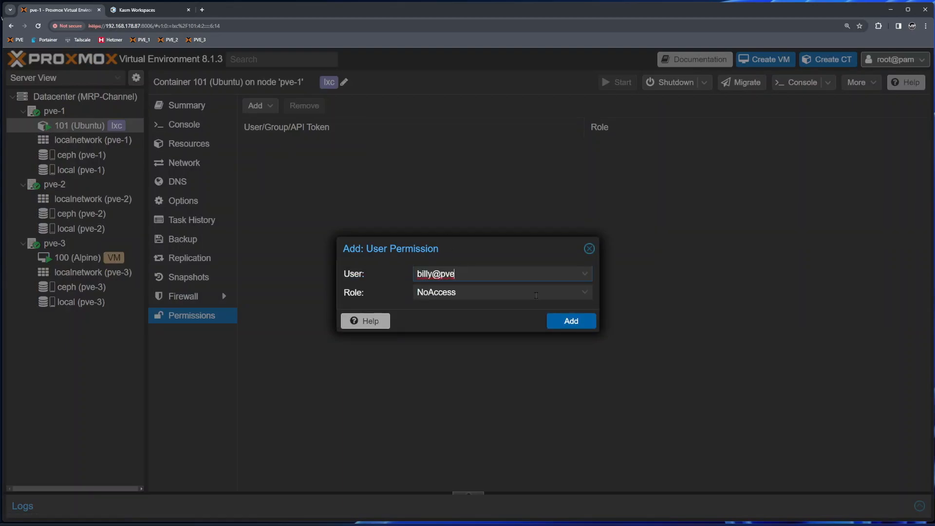
pyautogui.click(586, 292)
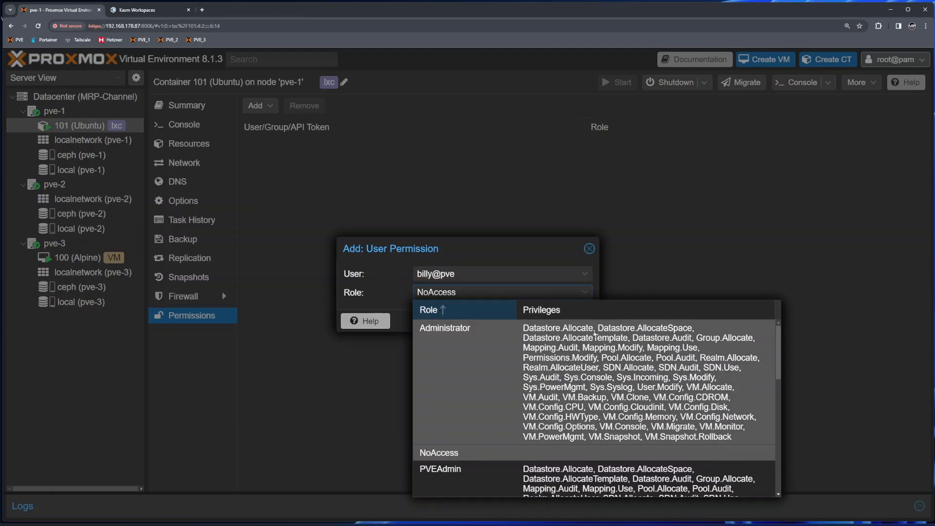
pyautogui.scroll(-5, 589, 358)
pyautogui.scroll(5, 501, 358)
pyautogui.scroll(-2, 486, 394)
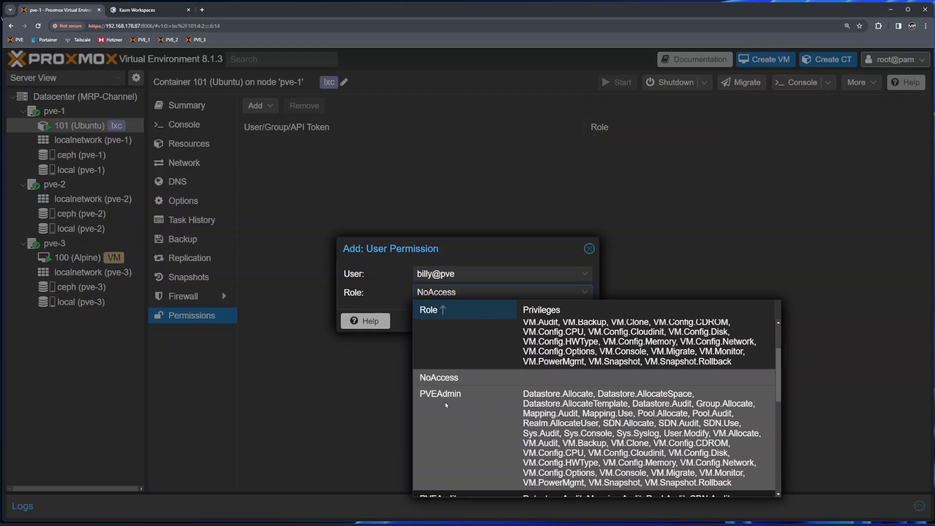
pyautogui.scroll(-1, 627, 415)
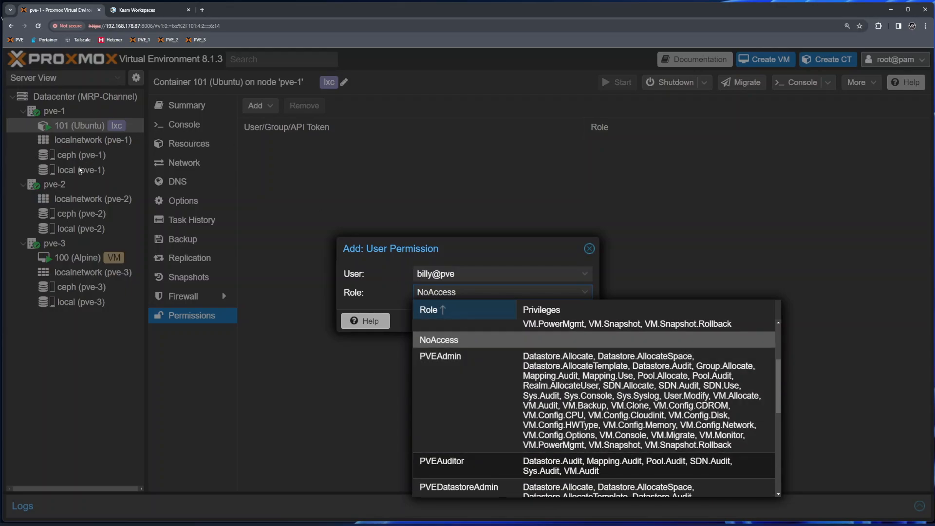
pyautogui.scroll(-3, 632, 375)
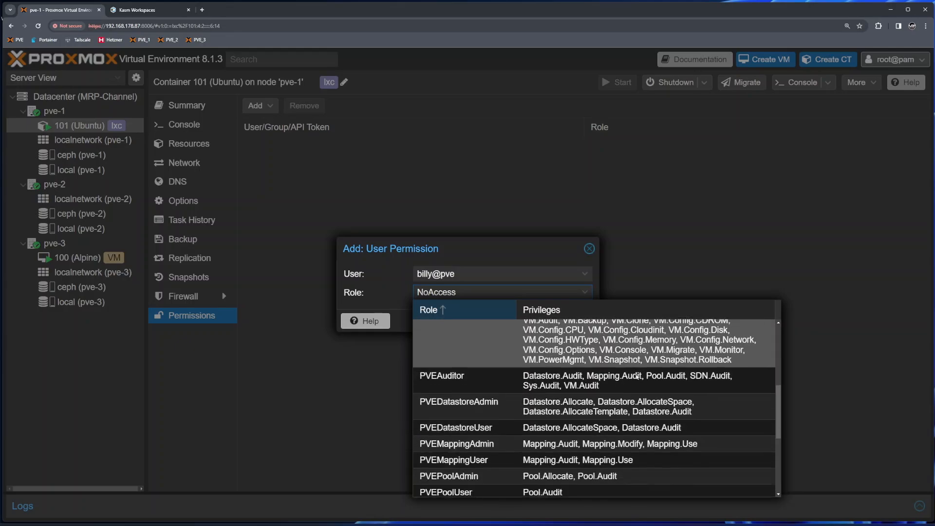
pyautogui.scroll(-2, 631, 376)
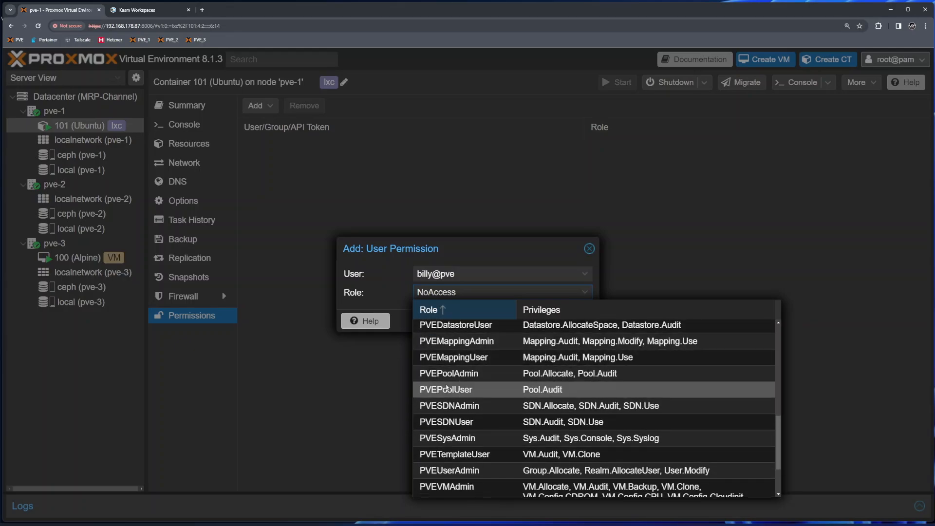
pyautogui.scroll(-1, 496, 396)
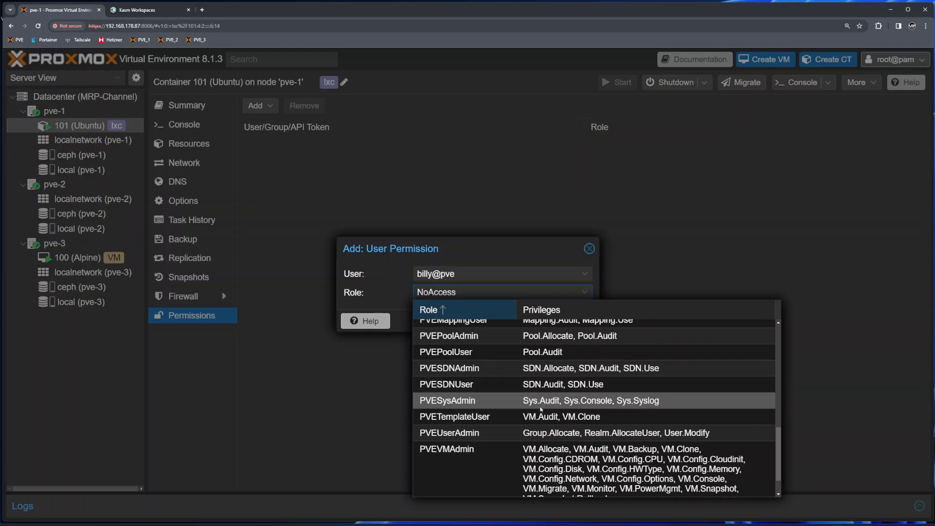
pyautogui.scroll(-1, 453, 400)
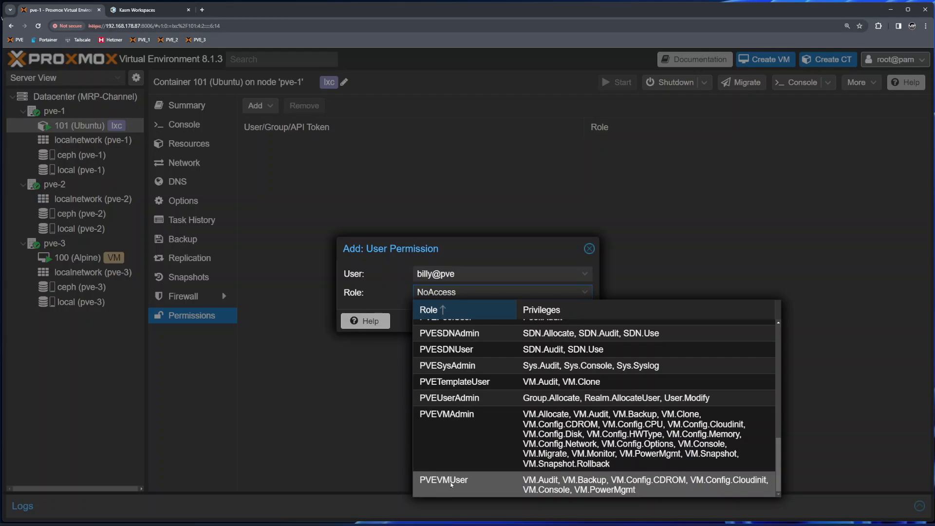
pyautogui.click(627, 489)
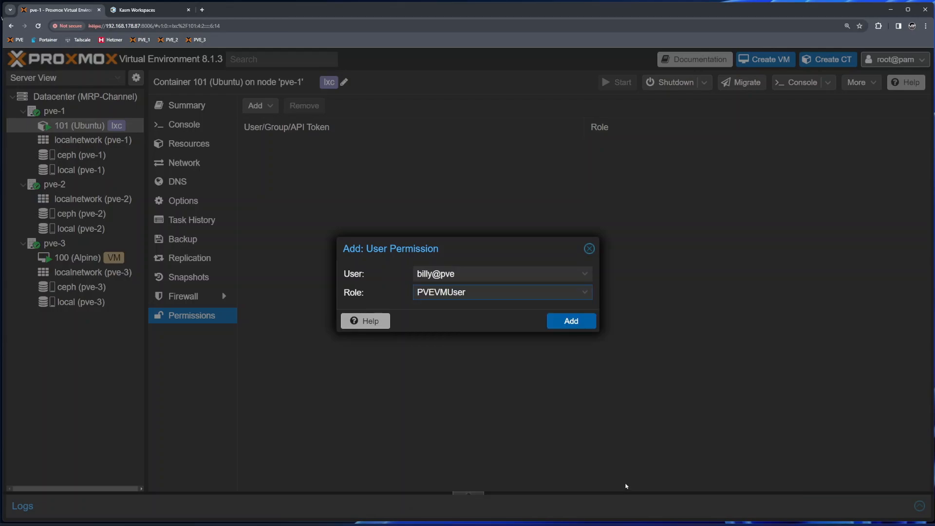
pyautogui.click(569, 321)
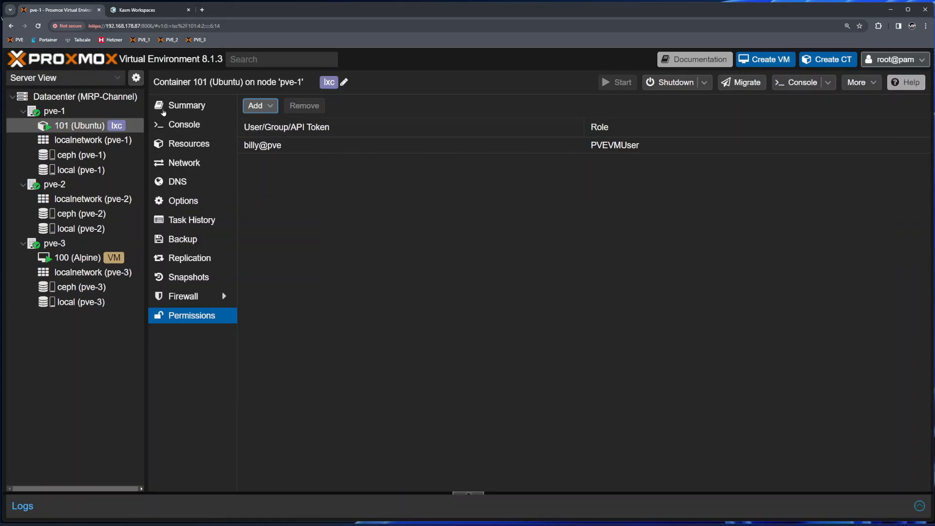
# - In the test user's session, open container 101's summary and launch its console
pyautogui.click(143, 14)
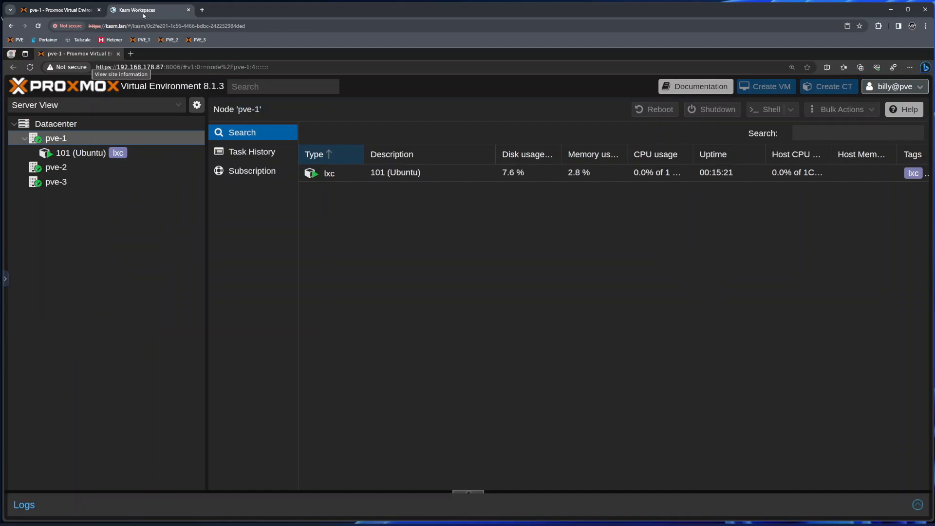
pyautogui.click(75, 155)
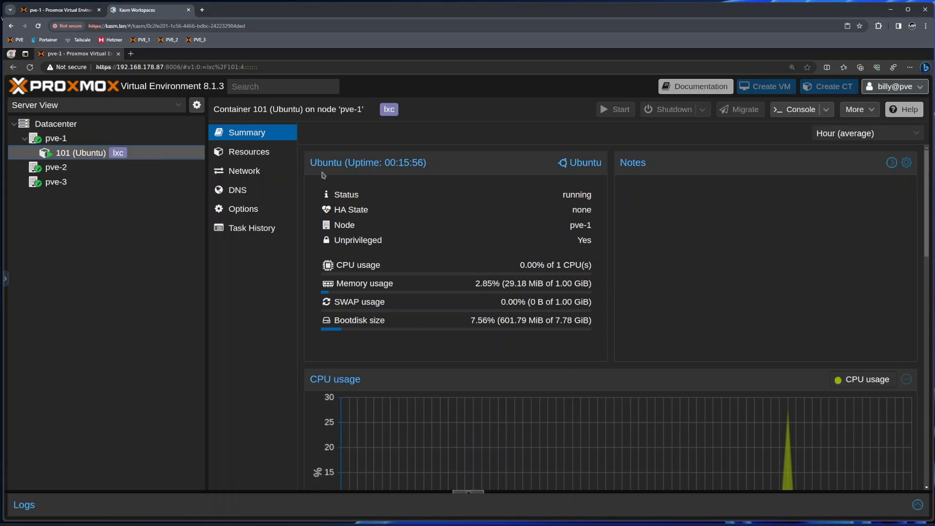
pyautogui.click(810, 111)
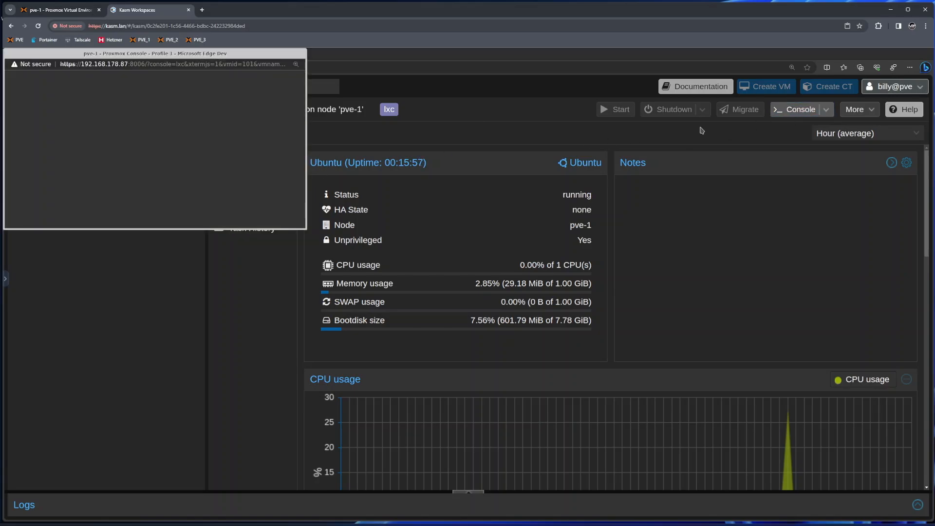
pyautogui.moveTo(209, 54); pyautogui.dragTo(515, 213)
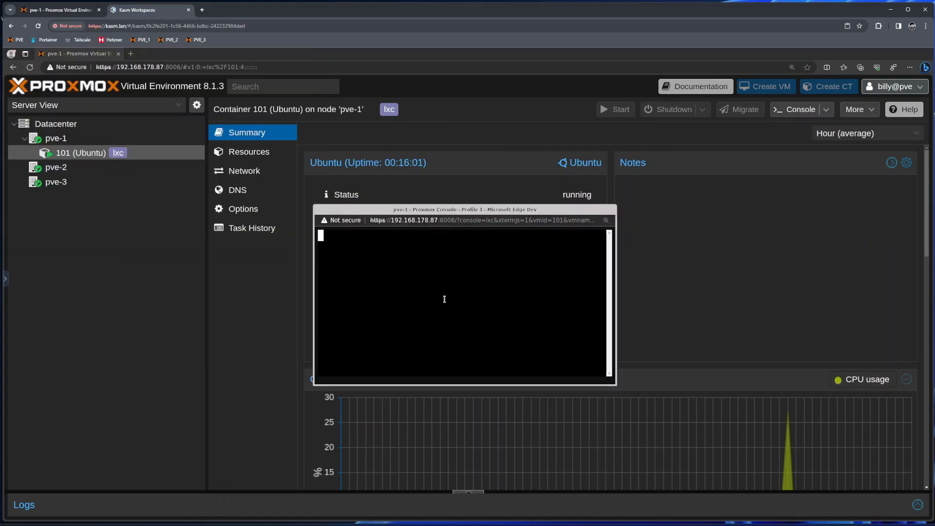
# - Log in to the console as root, run ping 1.1.1.1, stop it and close the console
pyautogui.press('Return')
pyautogui.write('root')
pyautogui.press('Return')
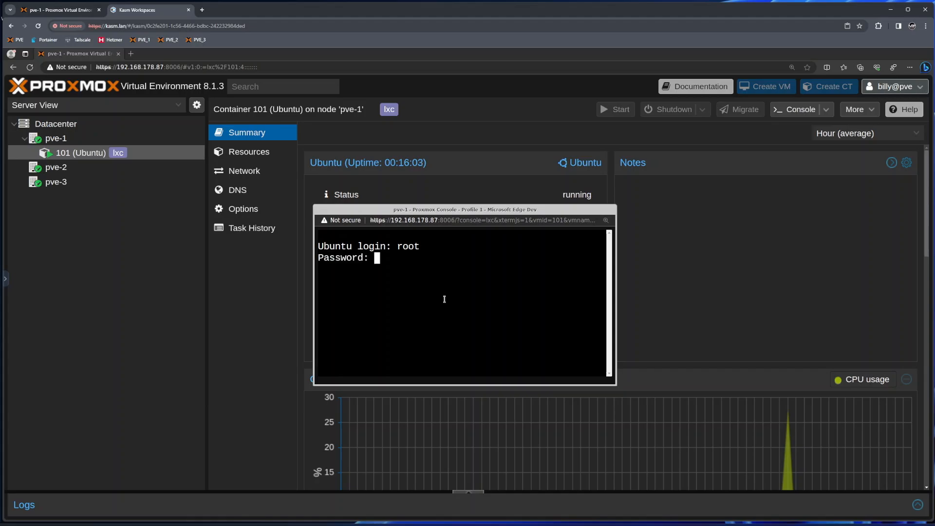
pyautogui.press('Return')
pyautogui.press('Return')
pyautogui.press('Return')
pyautogui.write('ping 1.1.1.1')
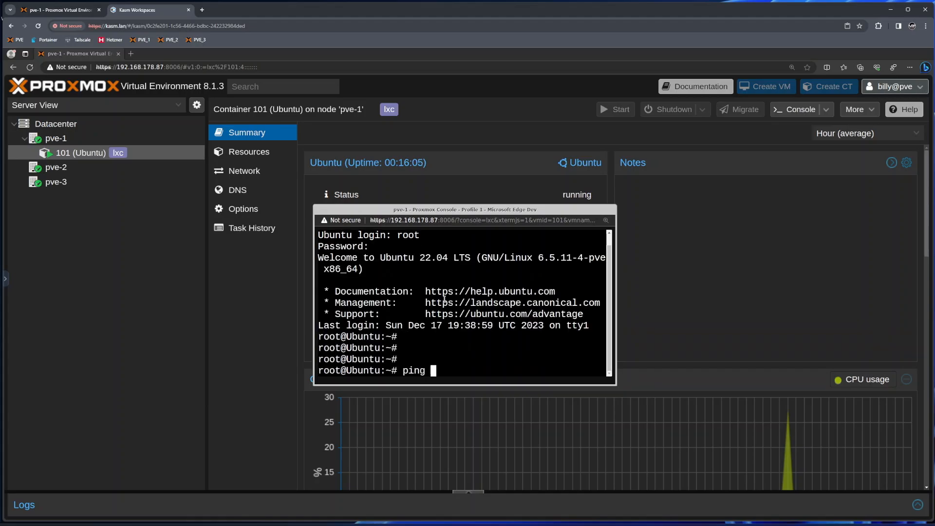
pyautogui.press('Return')
pyautogui.hotkey('ctrl', 'c')
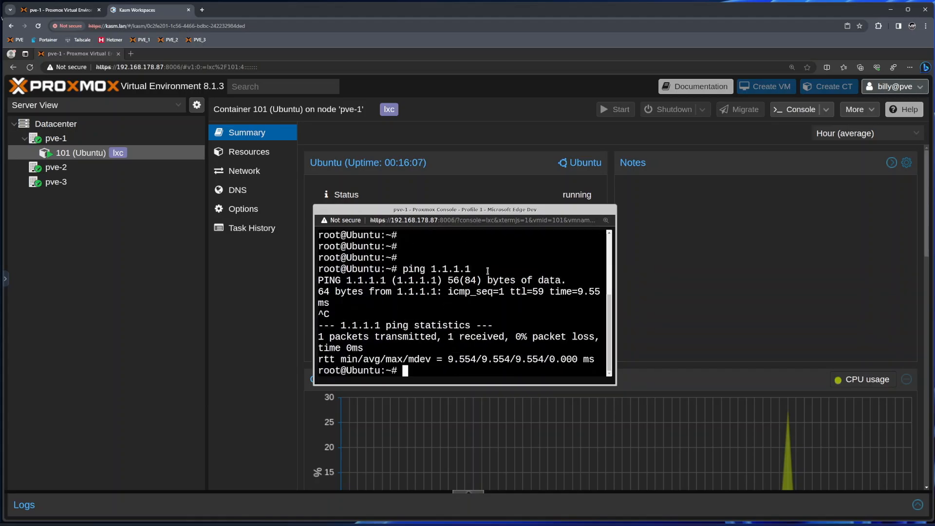
pyautogui.click(639, 258)
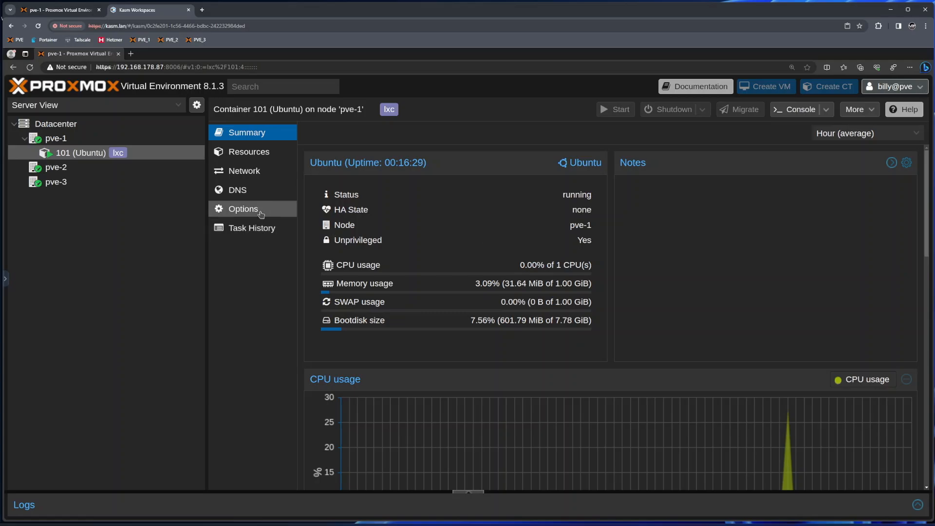
# - Browse roles in a new container 101 user permission dialog, cancel it, and select local (pve-1) storage
pyautogui.click(61, 10)
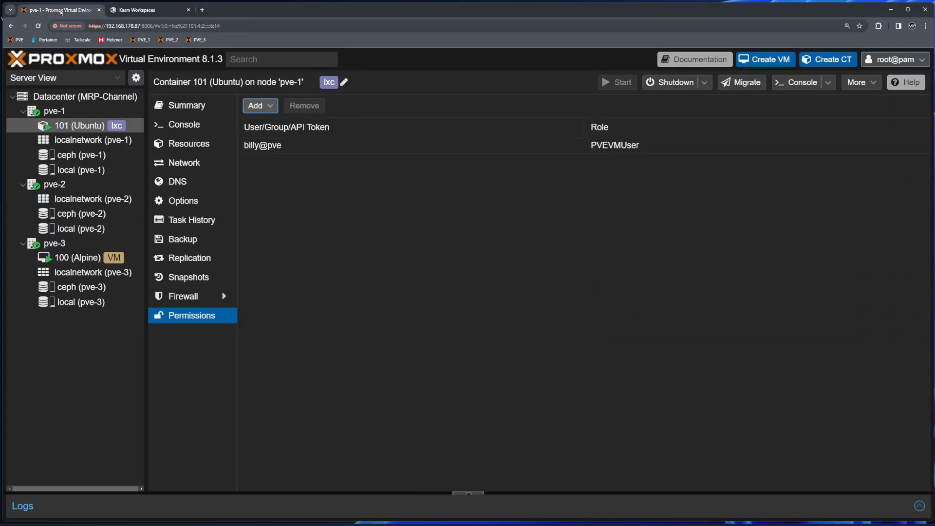
pyautogui.click(139, 12)
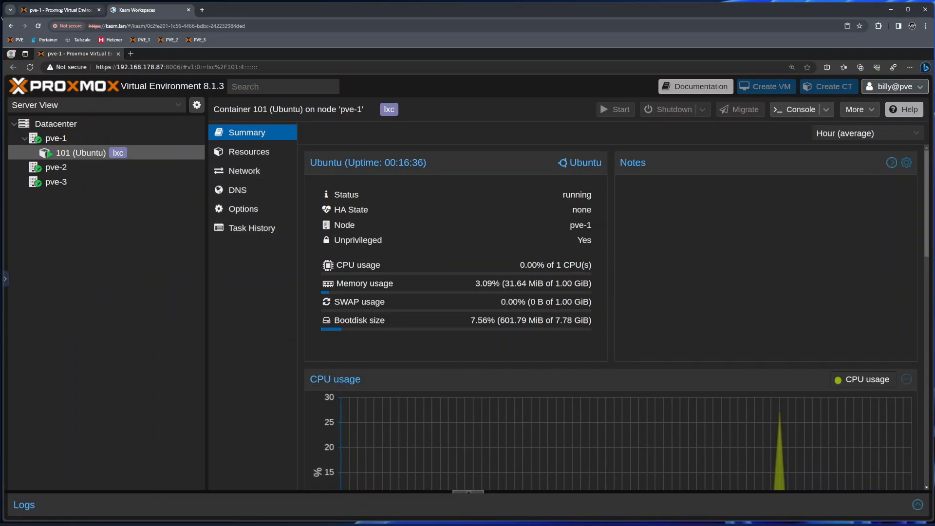
pyautogui.click(61, 10)
pyautogui.click(306, 146)
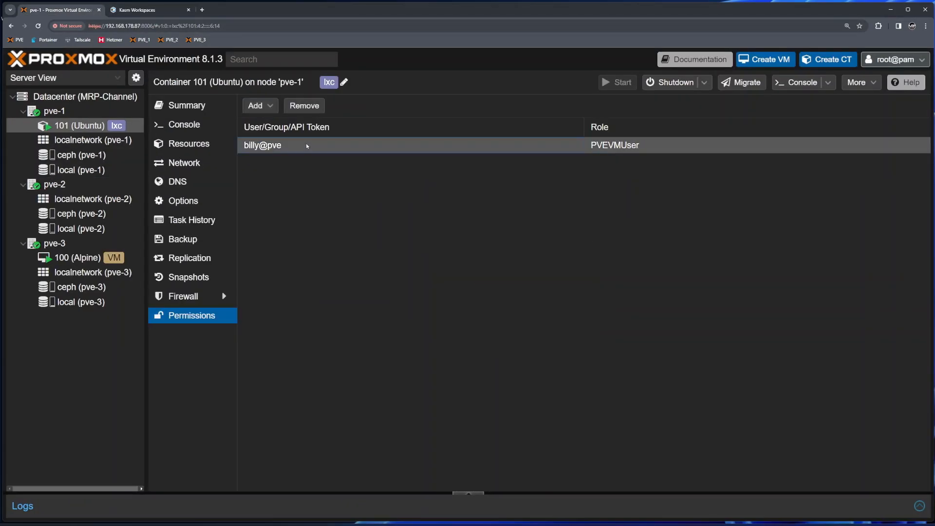
pyautogui.click(268, 106)
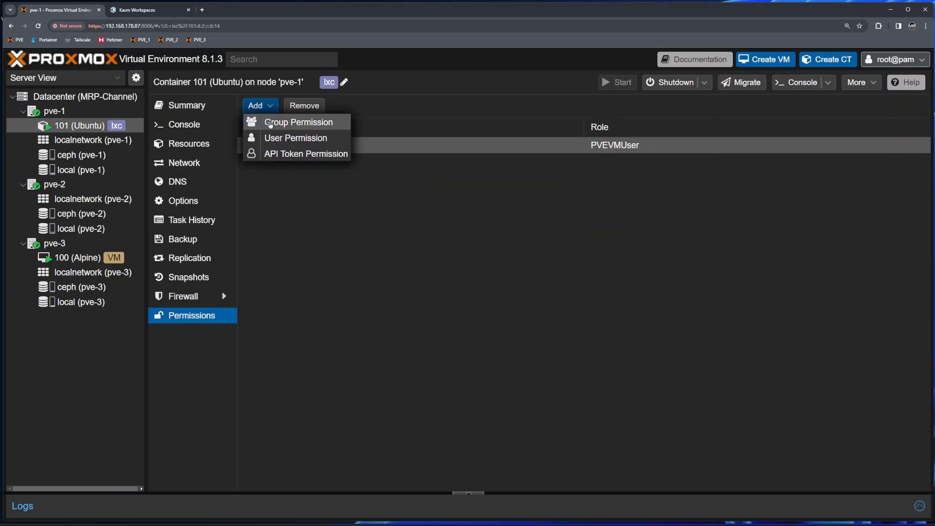
pyautogui.click(276, 138)
pyautogui.click(372, 303)
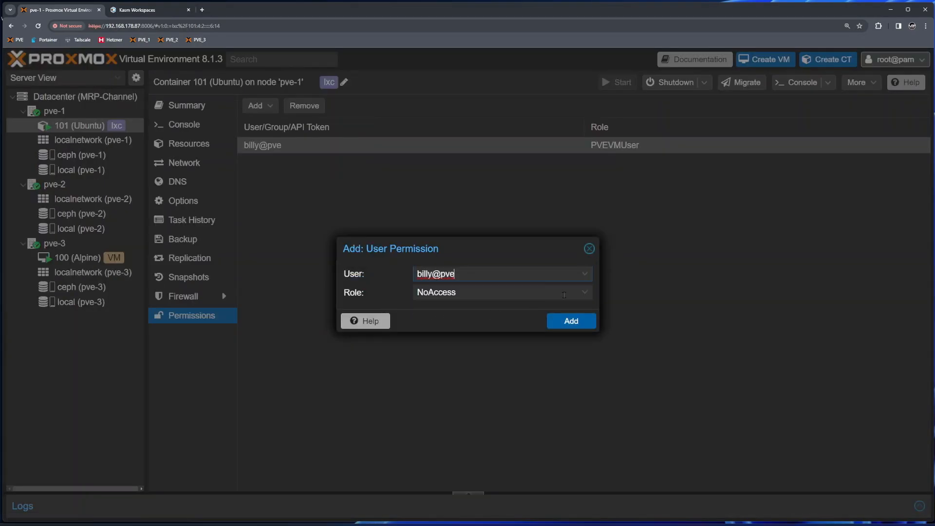
pyautogui.click(587, 293)
pyautogui.scroll(-10, 554, 482)
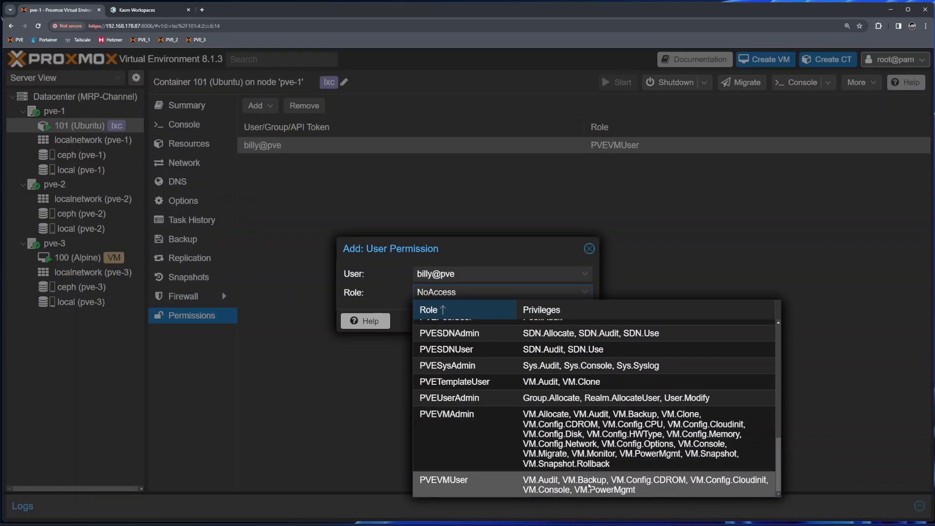
pyautogui.click(589, 249)
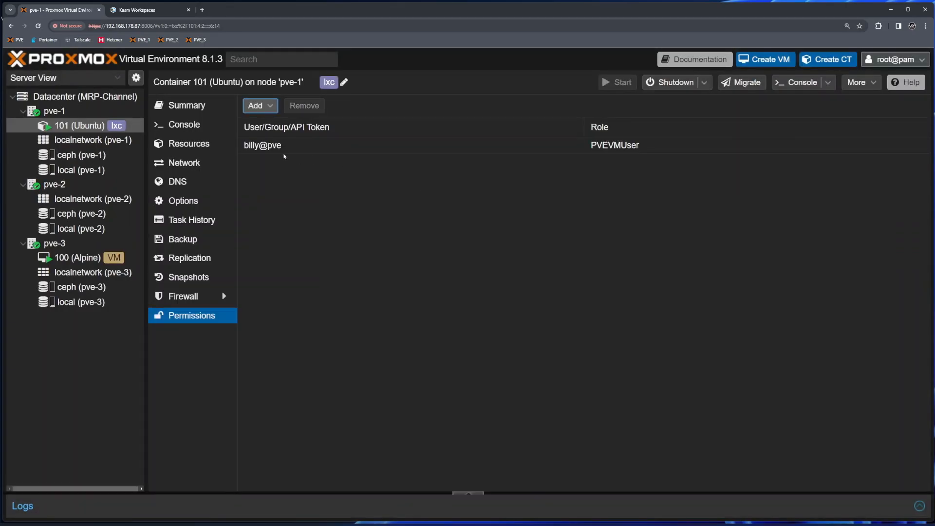
pyautogui.click(103, 170)
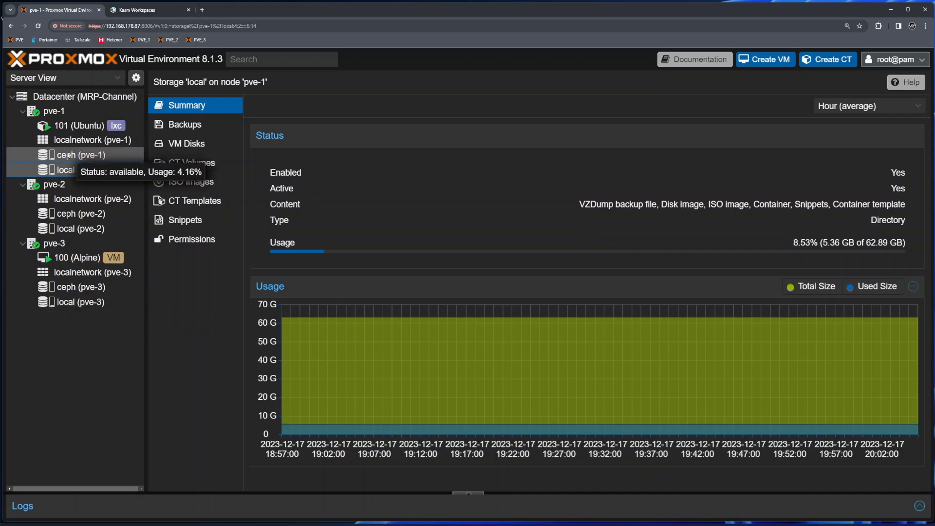
# - Grant the new user the PVEDatastoreUser role in local (pve-1) storage permissions
pyautogui.click(187, 125)
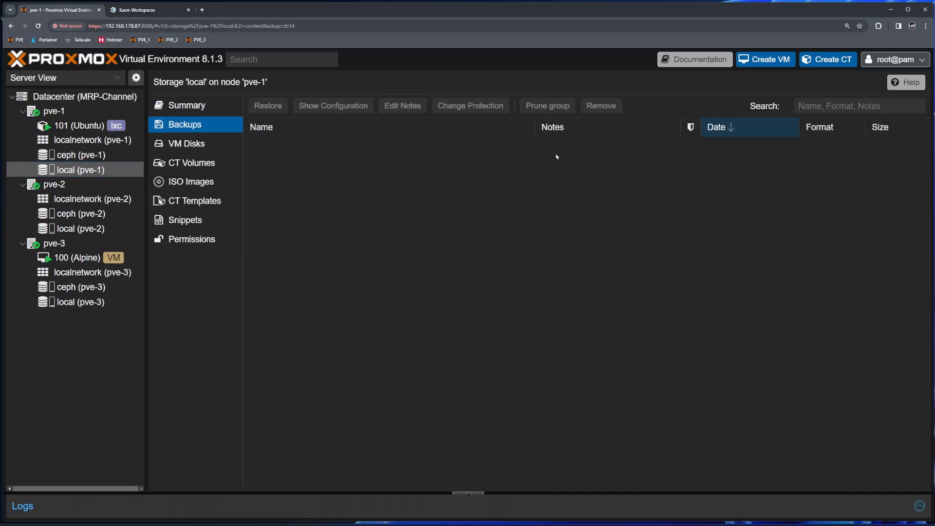
pyautogui.click(200, 242)
pyautogui.click(263, 105)
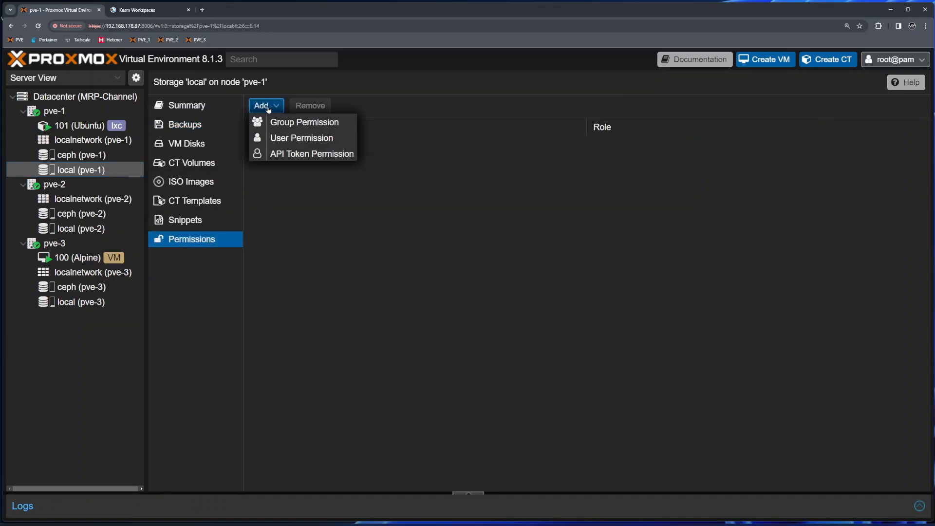
pyautogui.click(292, 139)
pyautogui.click(375, 303)
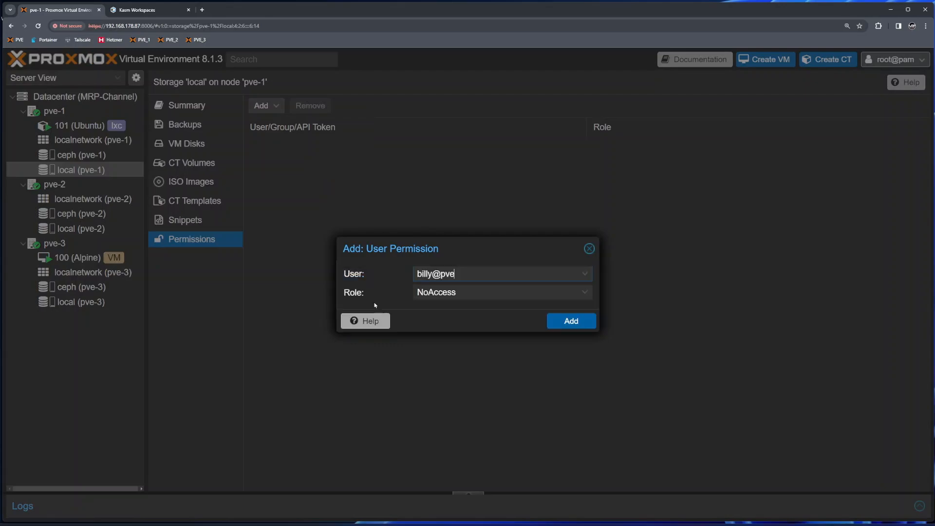
pyautogui.click(591, 296)
pyautogui.scroll(-5, 520, 363)
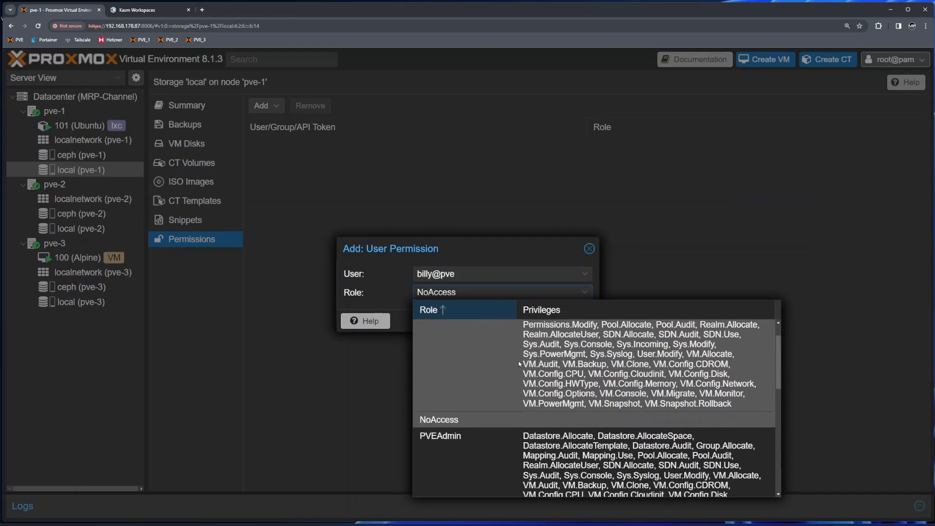
pyautogui.scroll(-1, 520, 364)
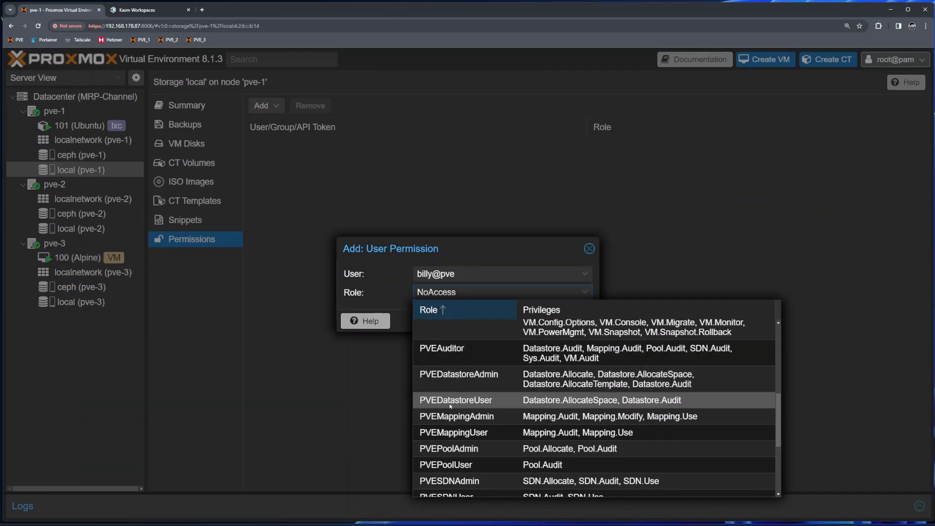
pyautogui.click(599, 402)
pyautogui.click(564, 320)
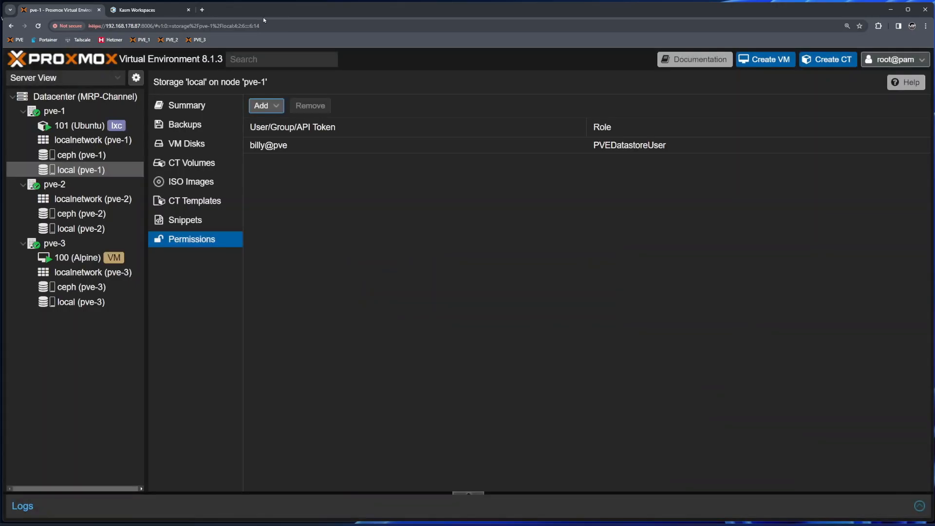
pyautogui.click(141, 9)
# - Reload the test user's session and expand pve-2 and pve-3 to show their local storage
pyautogui.click(29, 68)
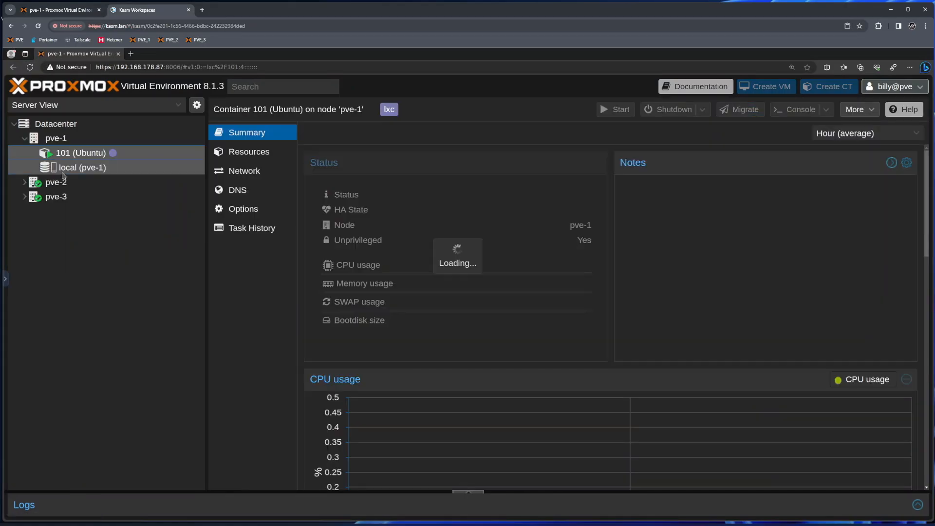
pyautogui.click(24, 182)
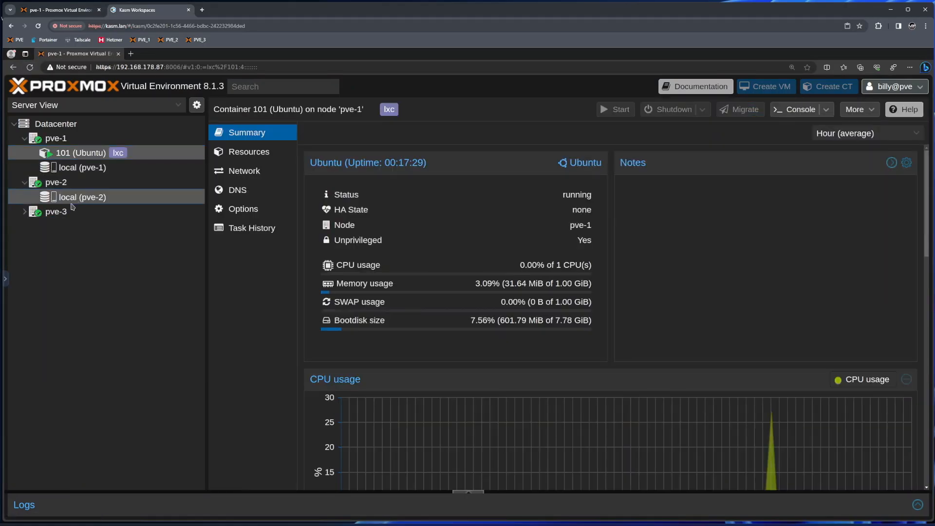
pyautogui.click(26, 197)
pyautogui.click(25, 213)
pyautogui.click(25, 213)
pyautogui.click(24, 182)
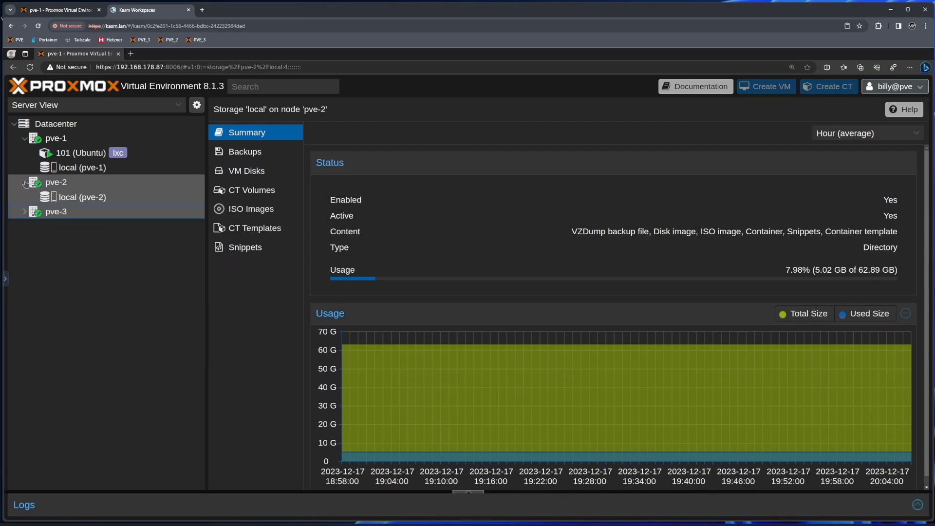
pyautogui.click(26, 183)
pyautogui.click(25, 212)
# - Browse pve-1 local storage's Backups, VM Disks, container volumes and ISO Images, then open container 101 (Ubuntu)
pyautogui.click(85, 168)
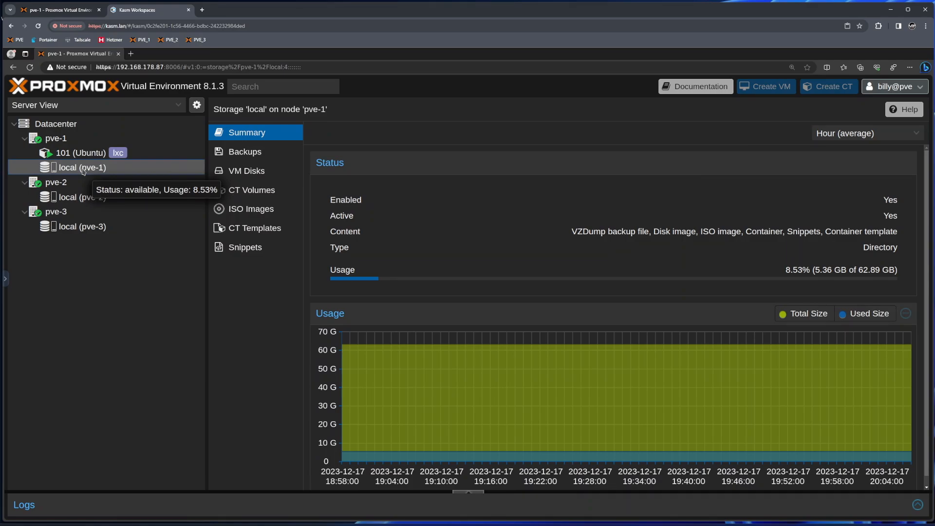
pyautogui.click(248, 153)
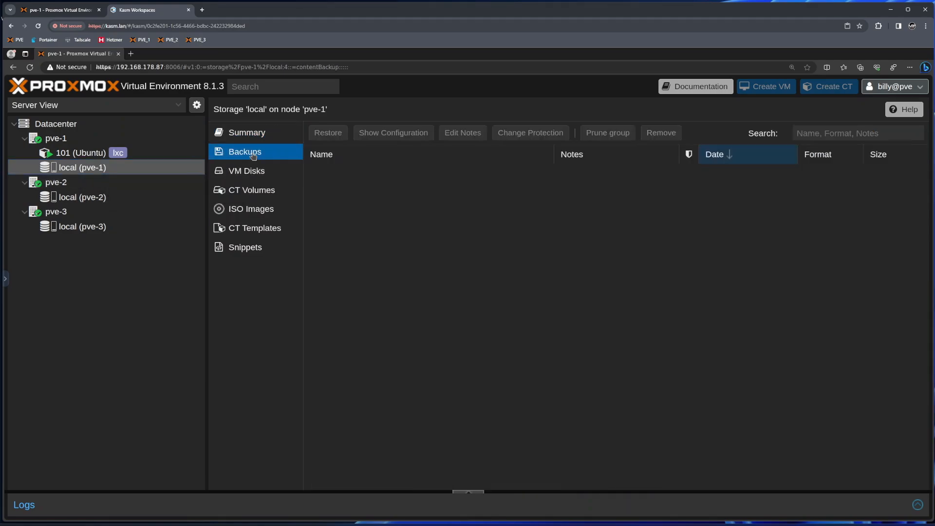
pyautogui.click(255, 172)
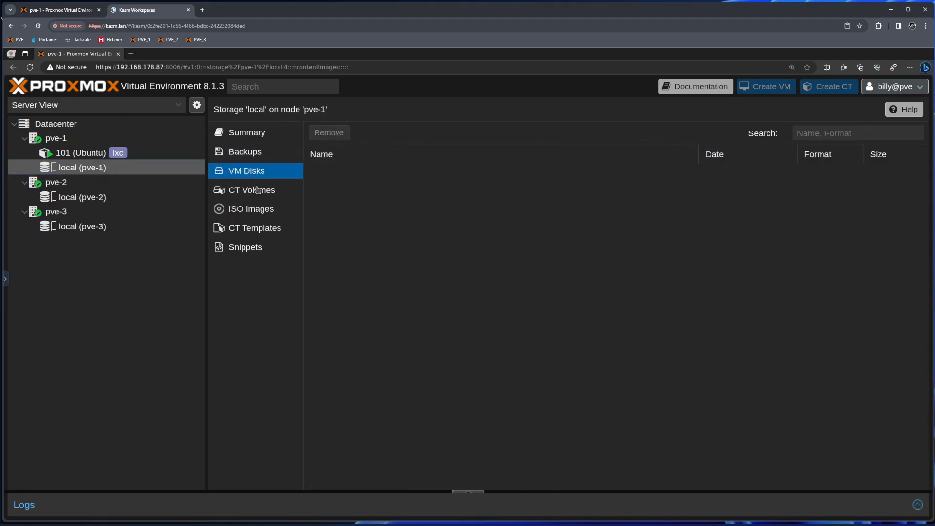
pyautogui.click(257, 190)
pyautogui.click(251, 210)
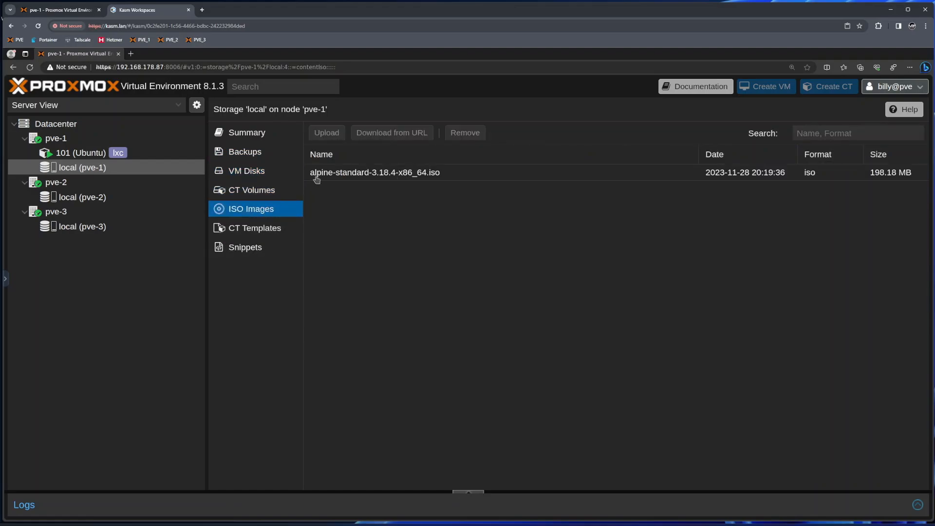
pyautogui.click(91, 155)
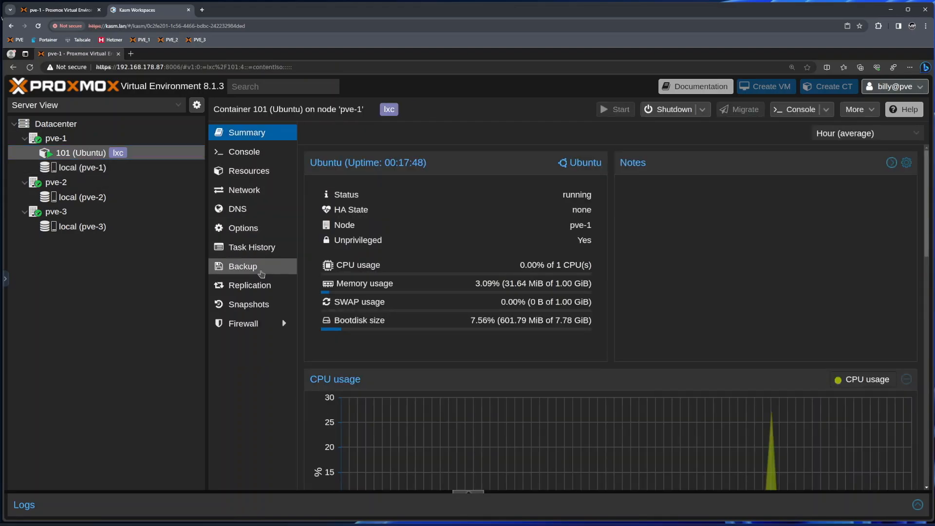
# - Start a Backup now of container 101, cancel it, then view its Snapshots page
pyautogui.click(261, 272)
pyautogui.click(341, 133)
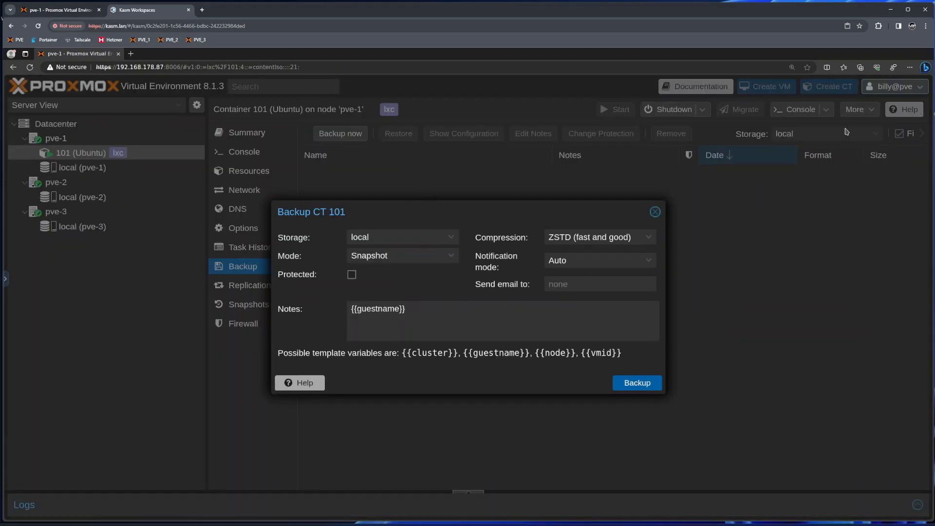
pyautogui.click(655, 212)
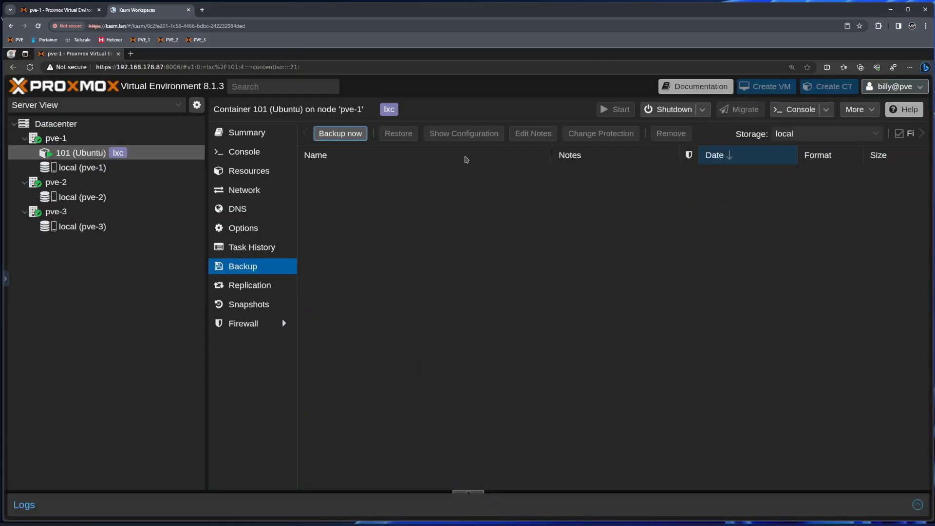
pyautogui.click(246, 304)
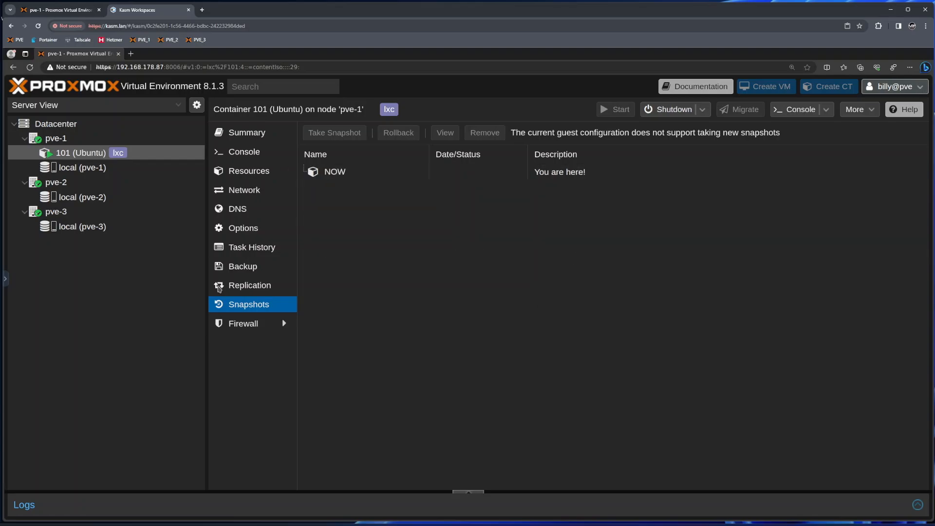
# - In the admin session, begin a user permission on local (pve-1) for the test user, browse roles, then discard it
pyautogui.click(61, 11)
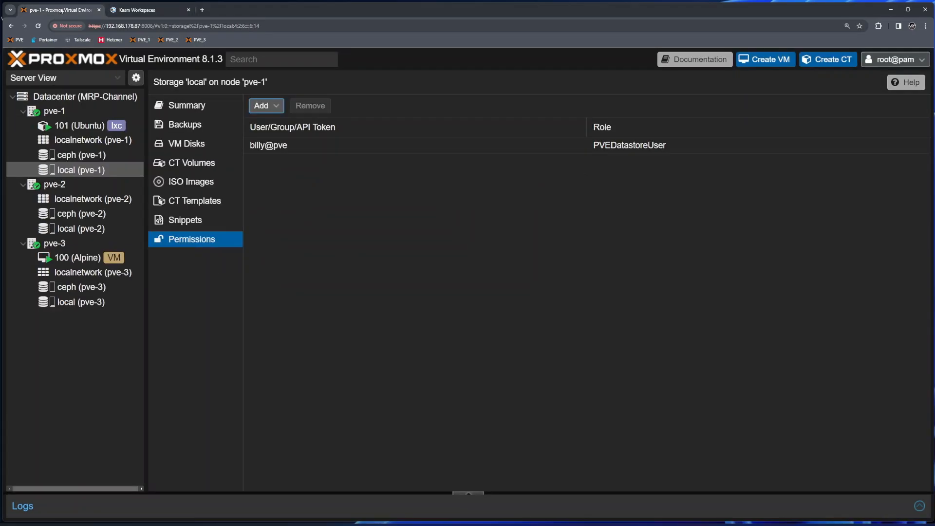
pyautogui.click(286, 147)
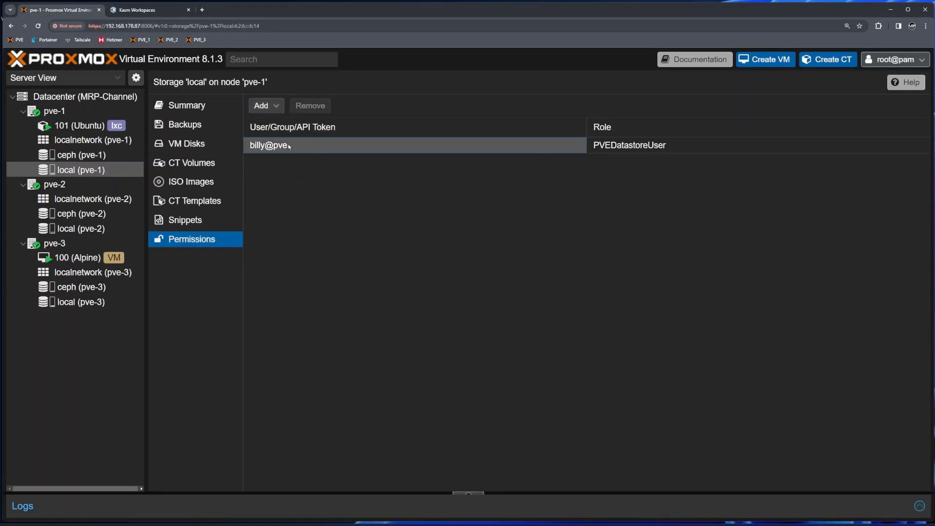
pyautogui.click(272, 107)
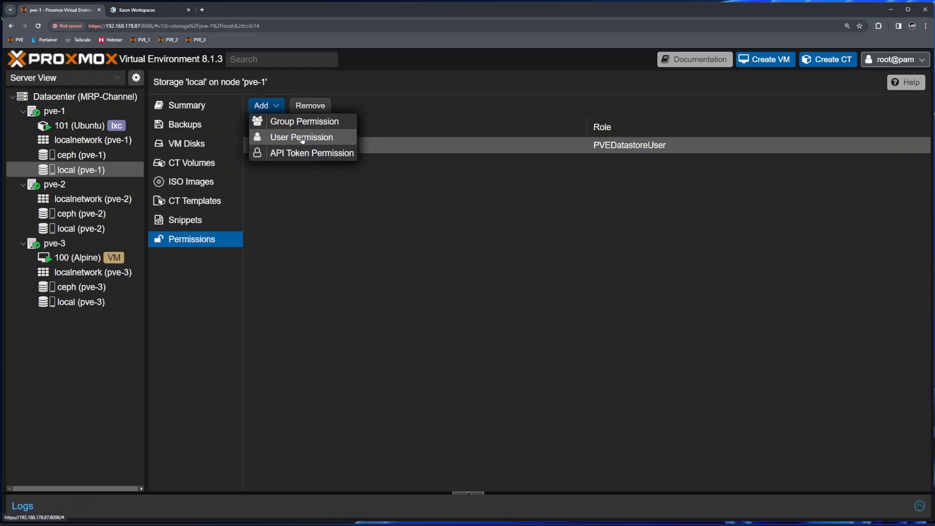
pyautogui.click(305, 138)
pyautogui.click(412, 304)
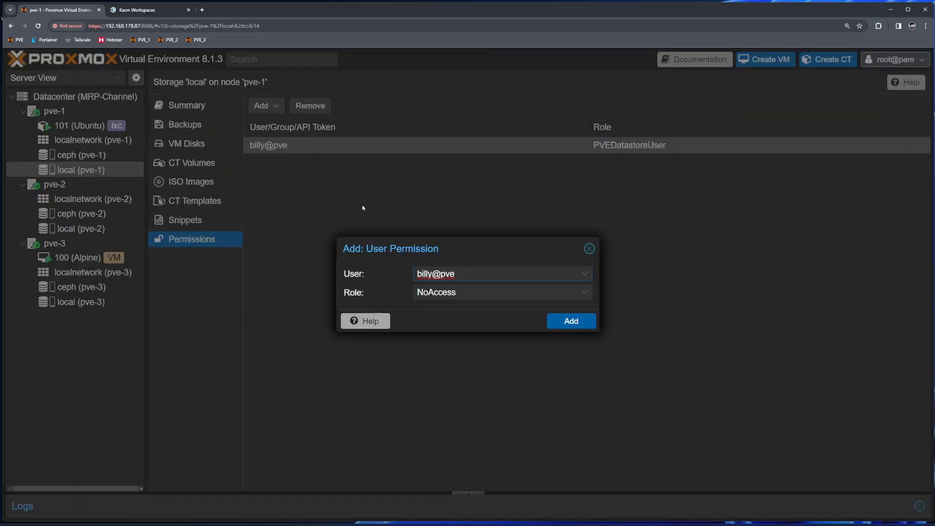
pyautogui.click(584, 292)
pyautogui.scroll(-5, 613, 442)
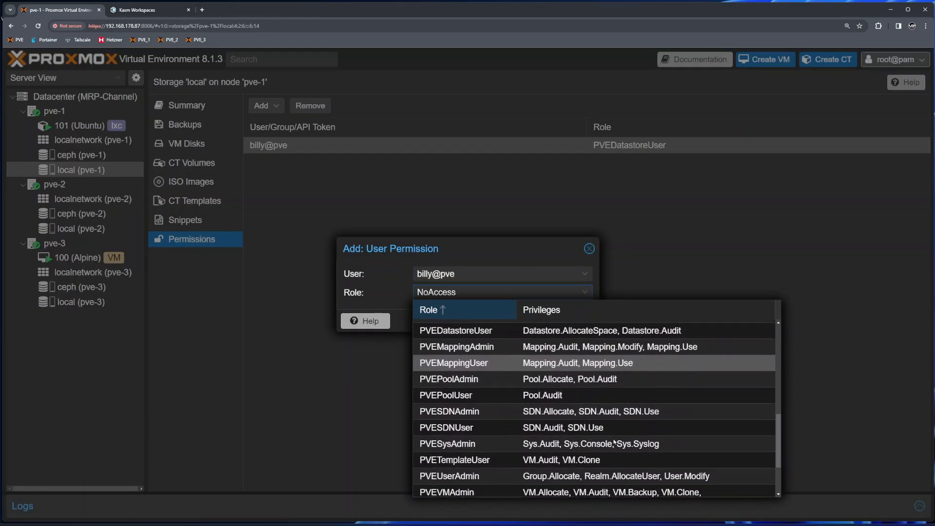
pyautogui.scroll(-3, 633, 442)
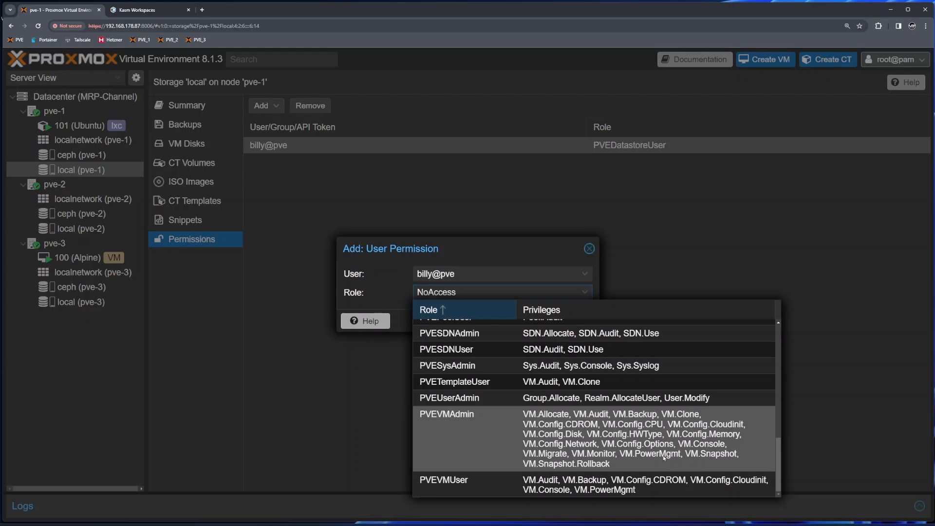
pyautogui.click(511, 274)
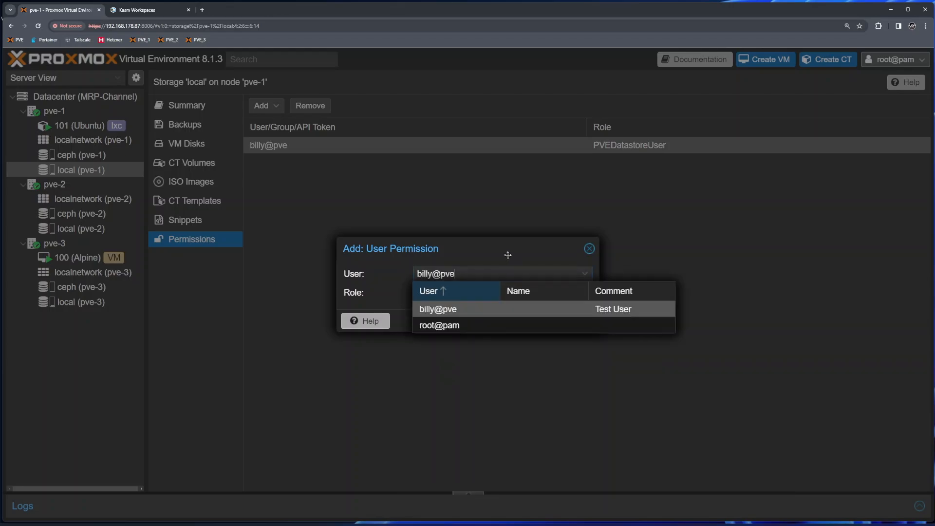
pyautogui.click(589, 249)
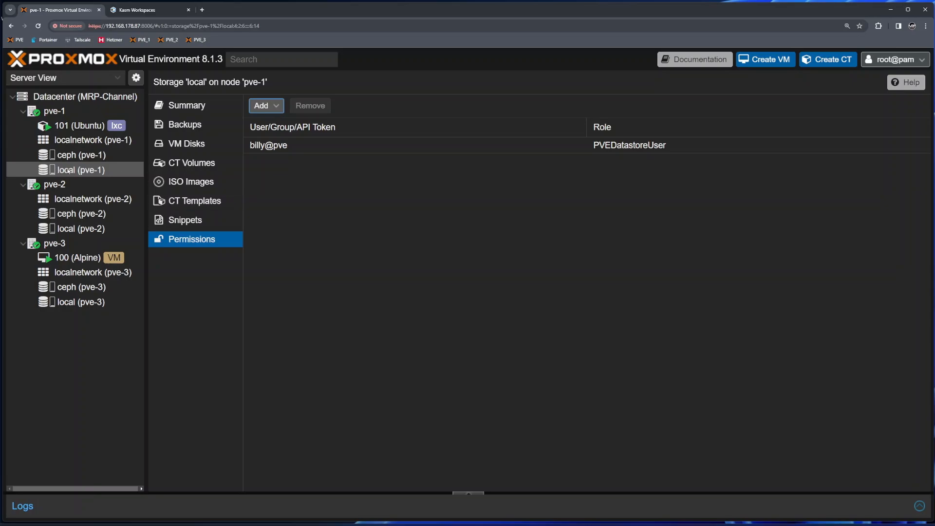
# - Remove the test user's permissions from local (pve-1) storage and from container 101
pyautogui.click(288, 145)
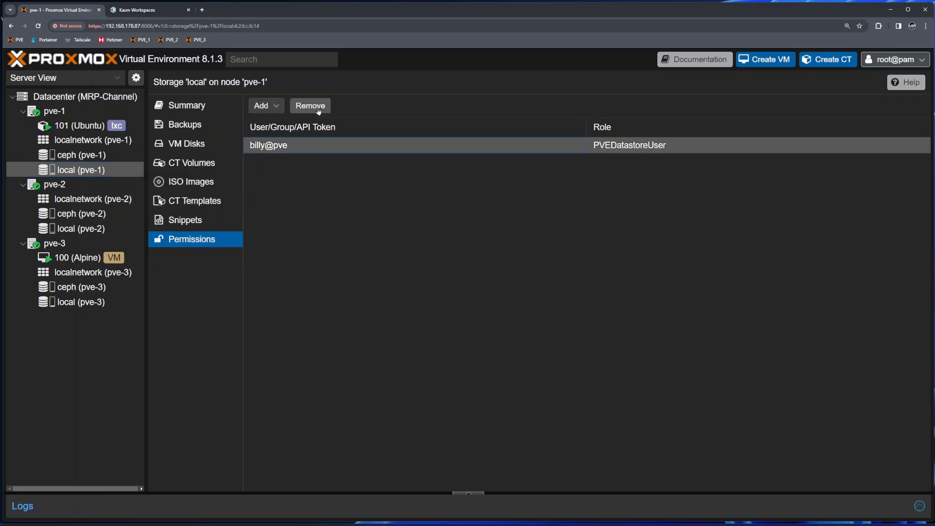
pyautogui.click(310, 106)
pyautogui.click(441, 314)
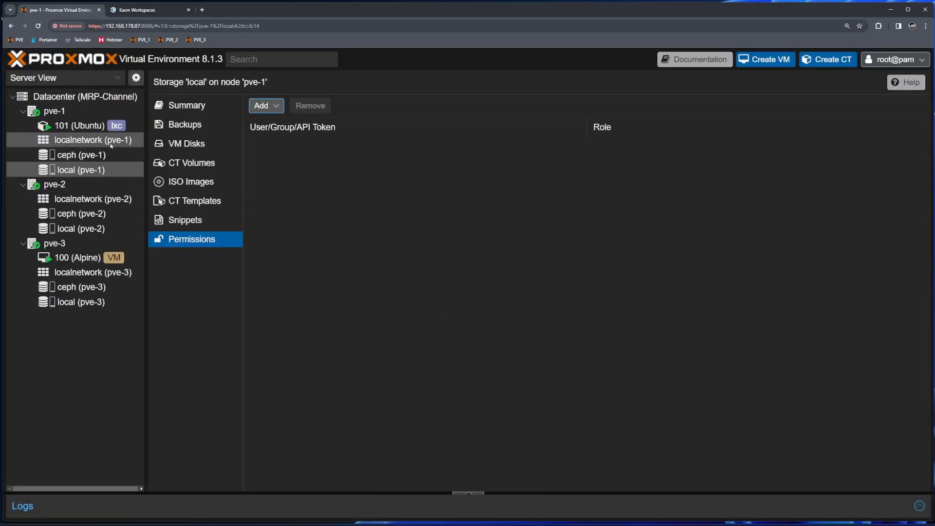
pyautogui.click(93, 126)
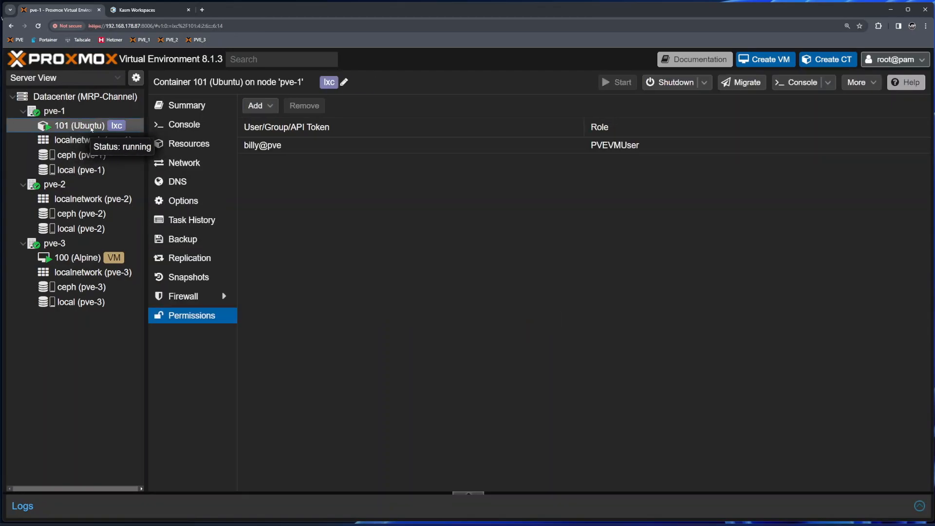
pyautogui.click(319, 146)
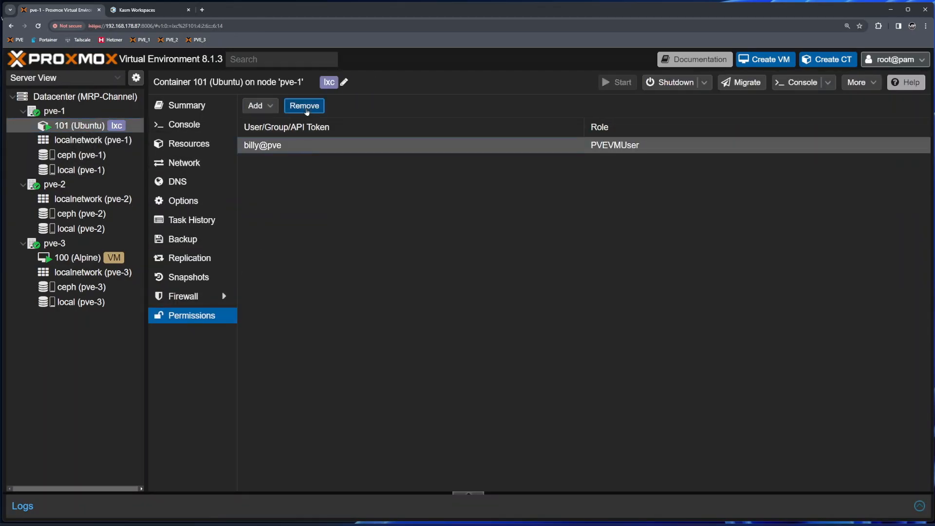
pyautogui.click(307, 106)
pyautogui.click(441, 314)
# - Check the test user's session, then go to Datacenter user management in the admin session
pyautogui.click(136, 10)
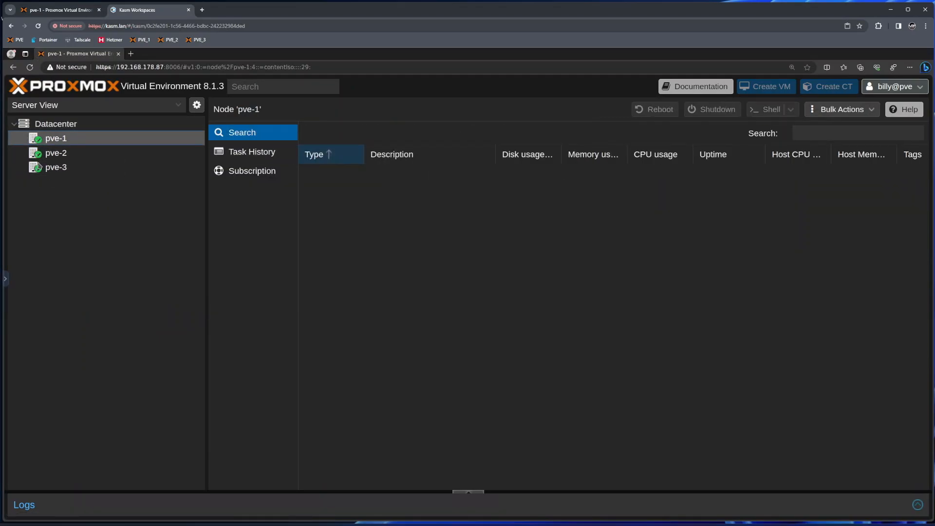
pyautogui.click(69, 10)
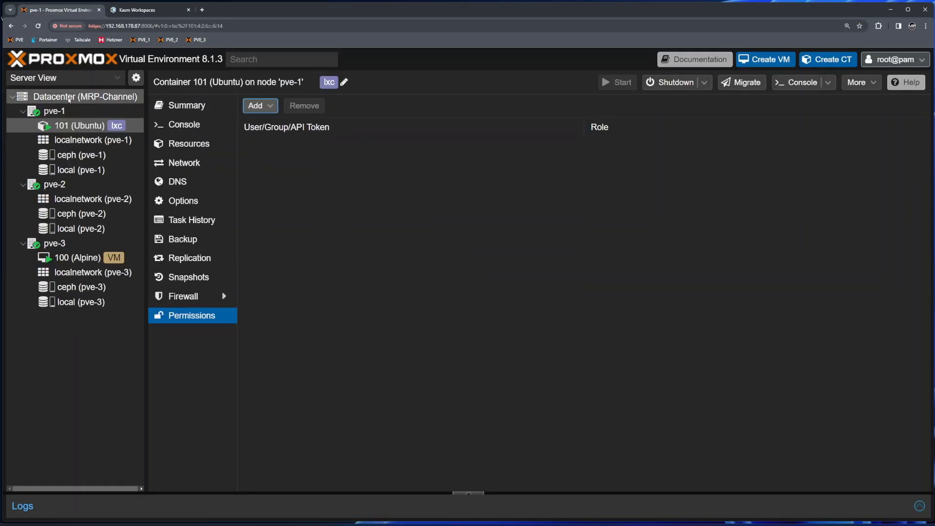
pyautogui.click(69, 97)
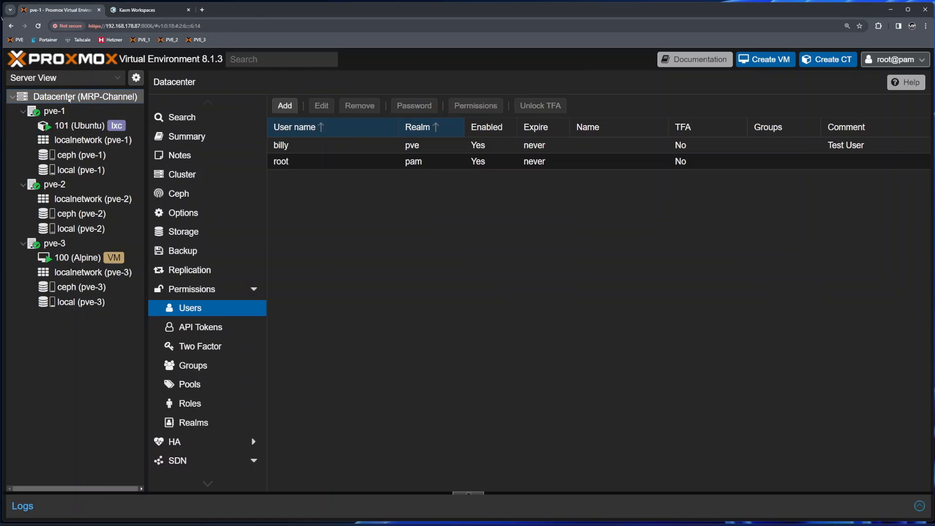
# - Create a new role named Users and give it Datastore.AllocateSpace
pyautogui.click(198, 412)
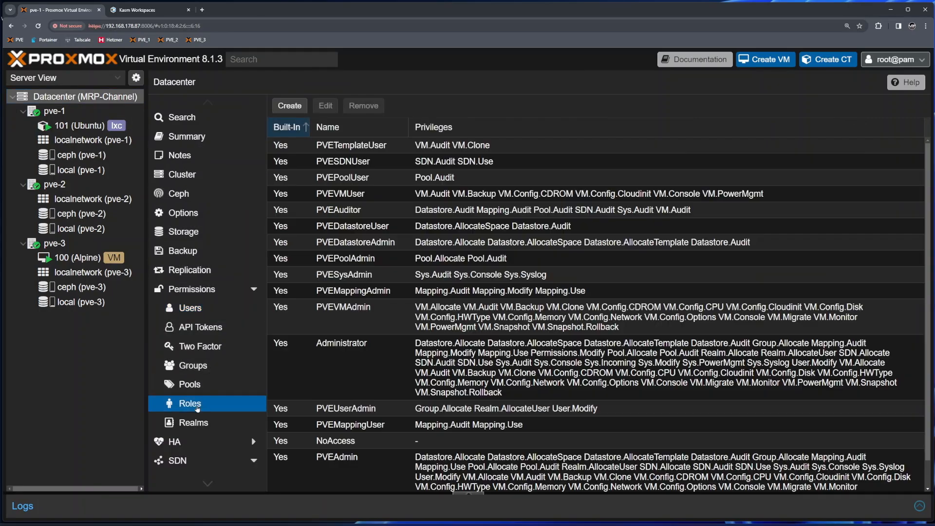
pyautogui.click(289, 106)
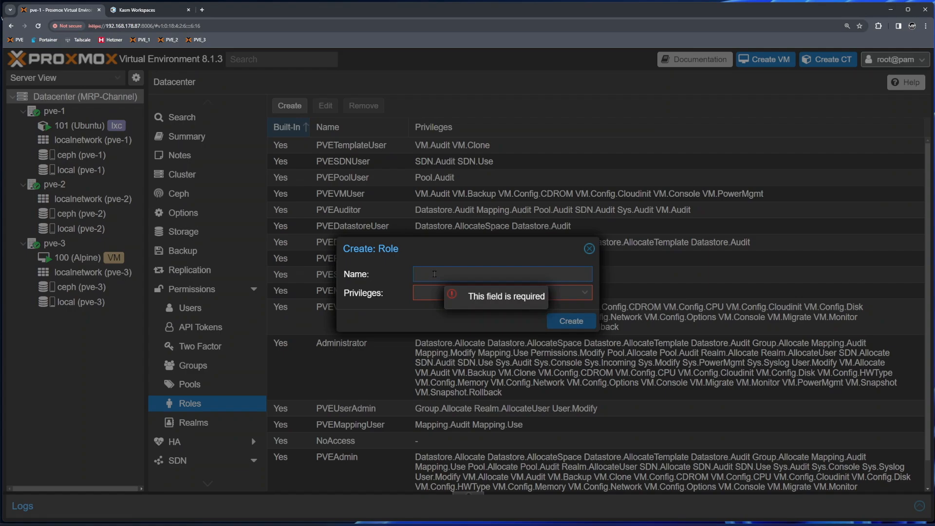
pyautogui.write('Users')
pyautogui.press('Tab')
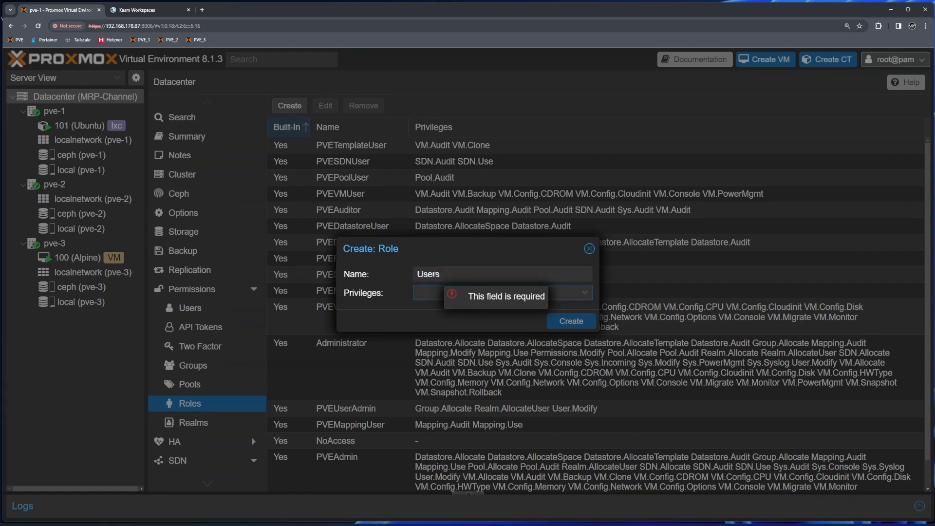
pyautogui.click(584, 292)
pyautogui.scroll(-3, 547, 370)
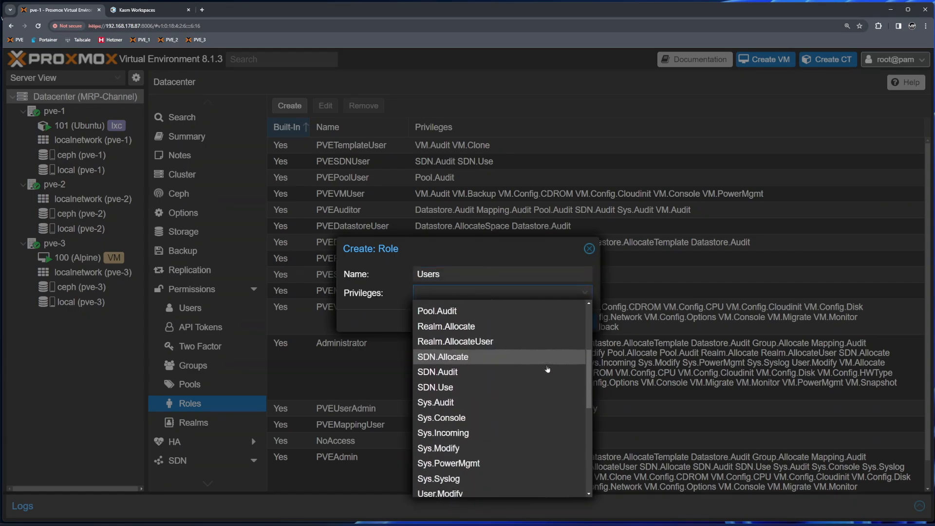
pyautogui.scroll(-5, 548, 369)
pyautogui.scroll(2, 522, 399)
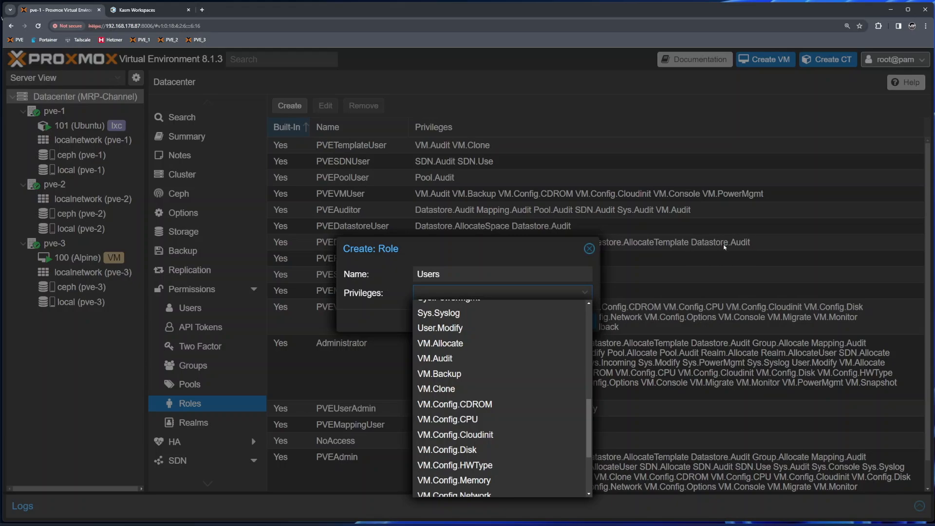
pyautogui.scroll(6, 486, 341)
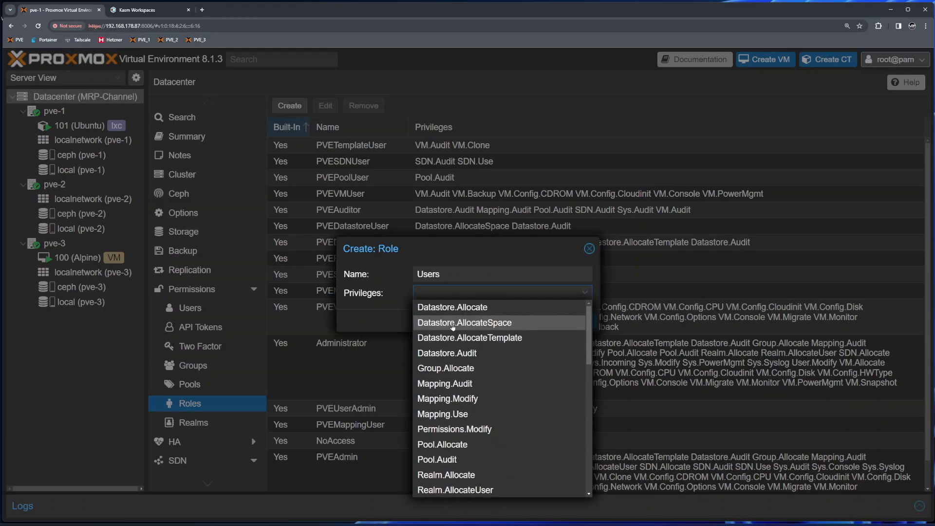
pyautogui.click(453, 325)
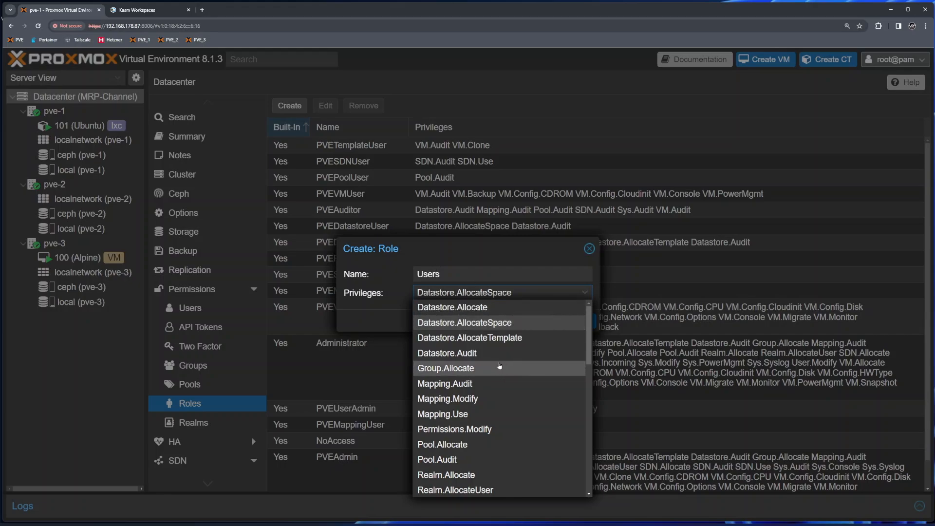
# - Add VM.Audit, VM.Backup, VM.Console, VM.PowerMgmt, VM.Snapshot and VM.Snapshot.Rollback, then save the role
pyautogui.scroll(-5, 480, 366)
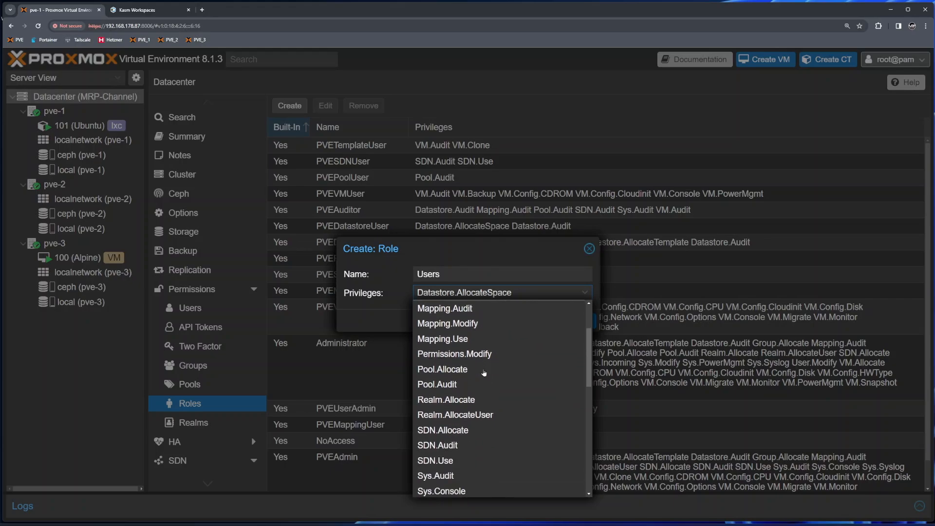
pyautogui.scroll(-4, 479, 363)
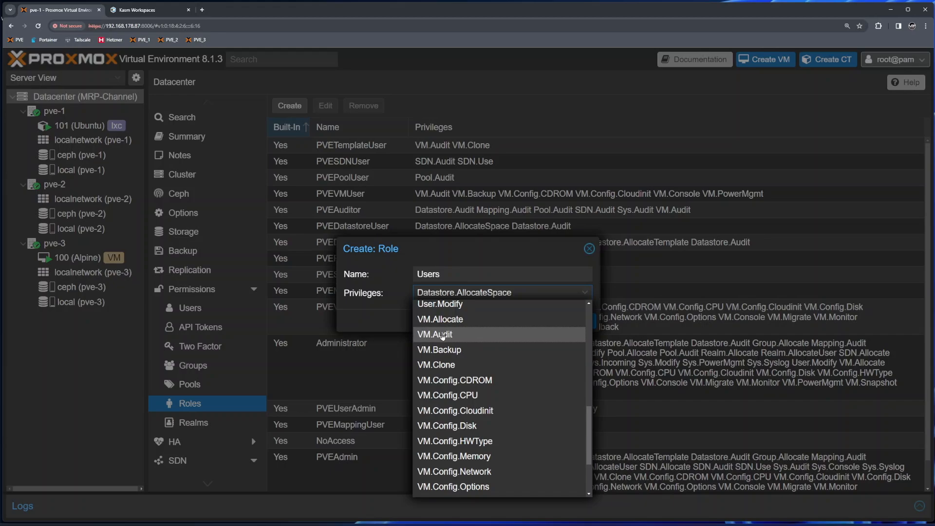
pyautogui.click(443, 335)
pyautogui.scroll(-2, 462, 356)
pyautogui.scroll(2, 460, 355)
pyautogui.click(458, 353)
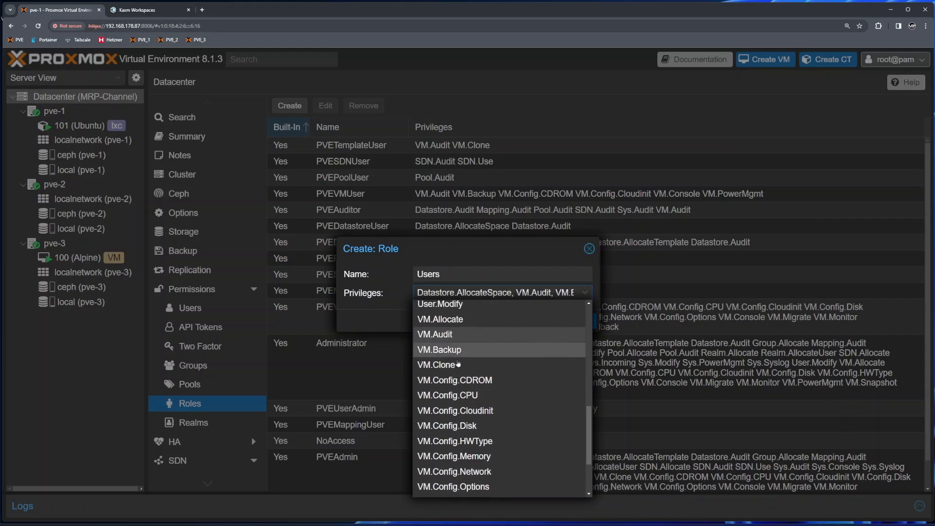
pyautogui.scroll(-2, 475, 360)
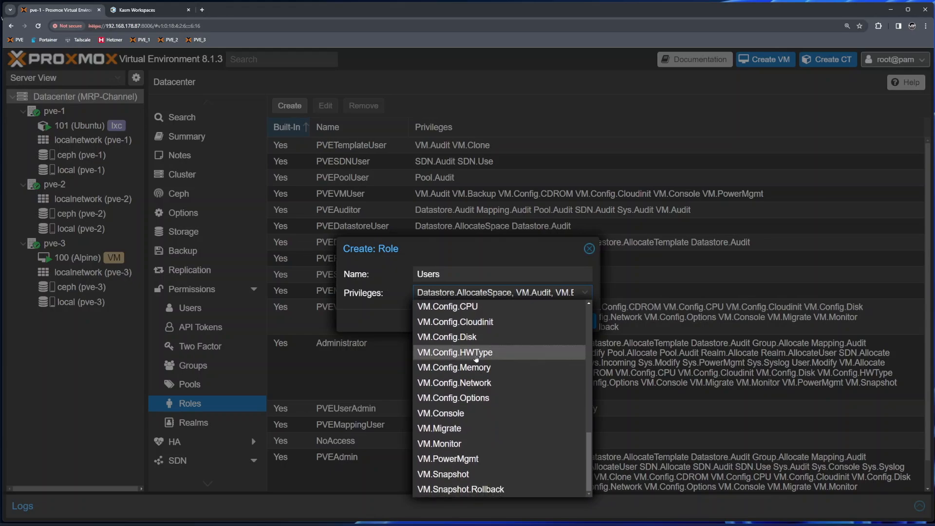
pyautogui.click(468, 459)
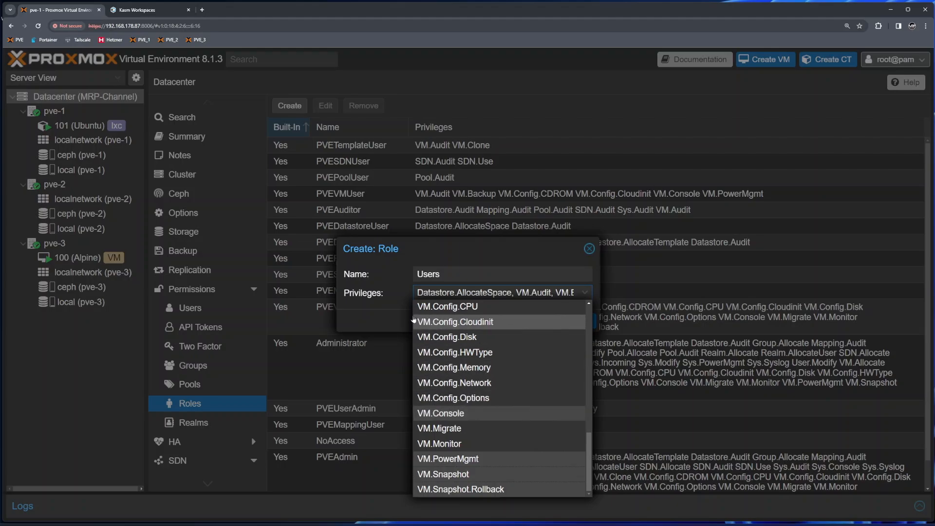
pyautogui.click(593, 321)
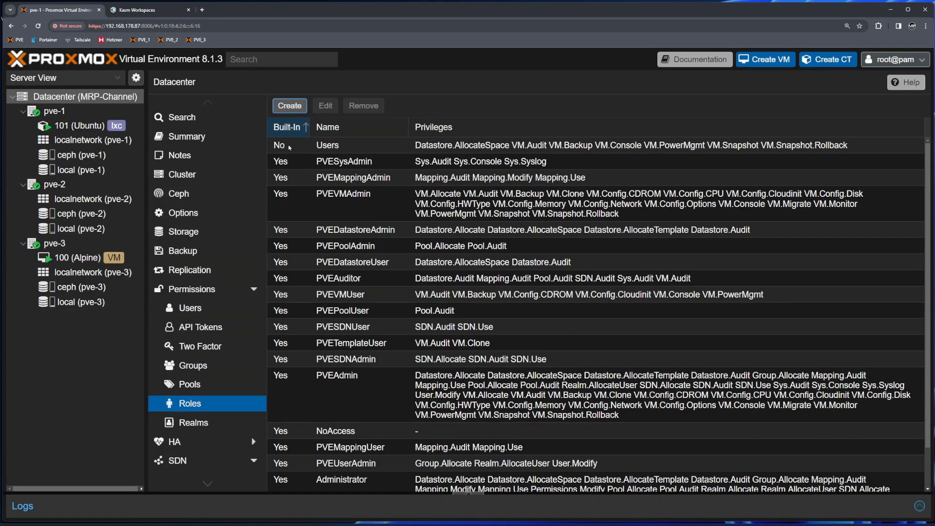
# - Re-sort the roles list and select the new Users role
pyautogui.click(288, 126)
pyautogui.scroll(-2, 320, 445)
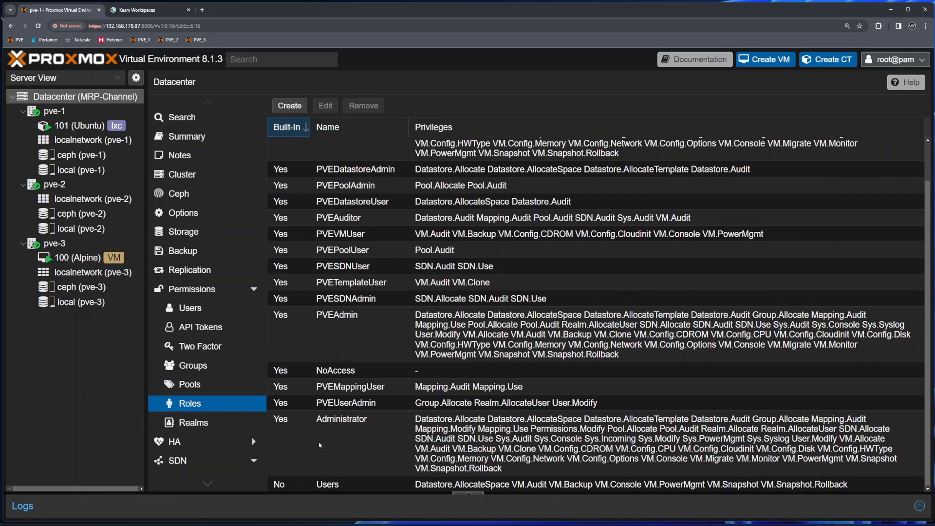
pyautogui.click(289, 131)
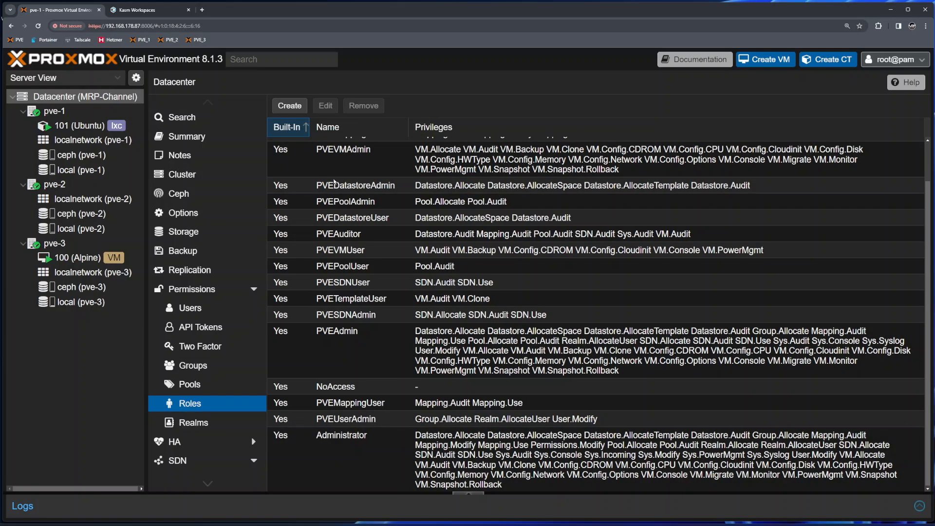
pyautogui.scroll(2, 341, 181)
pyautogui.click(440, 144)
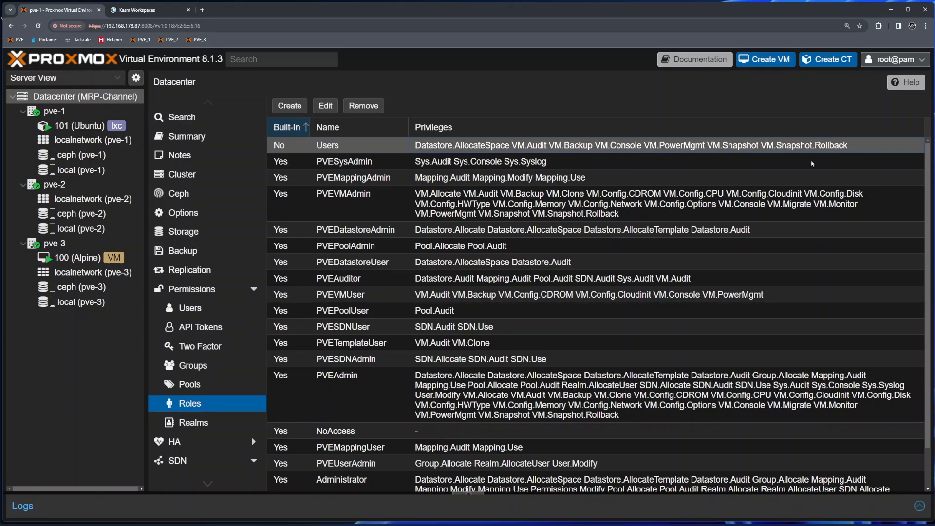
# - Grant the test user the Users role on container 101, then switch to that user's session
pyautogui.click(80, 126)
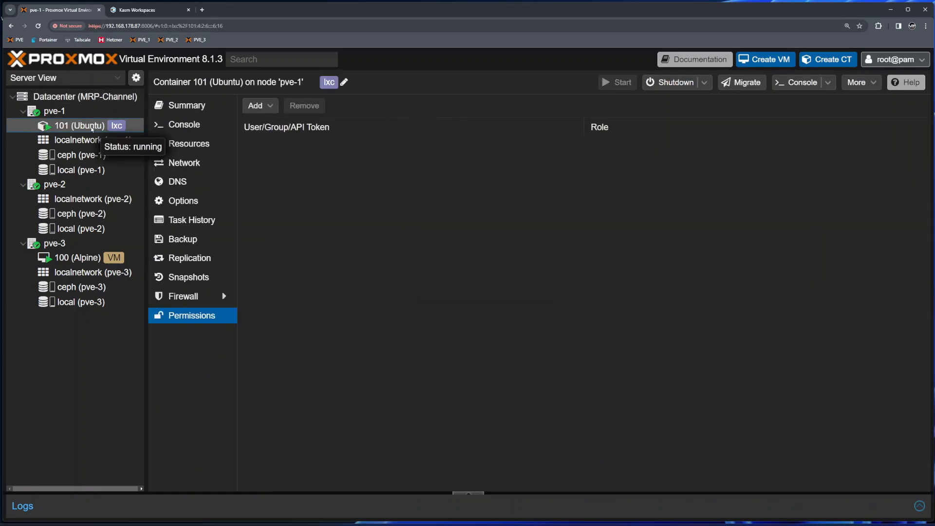
pyautogui.click(257, 106)
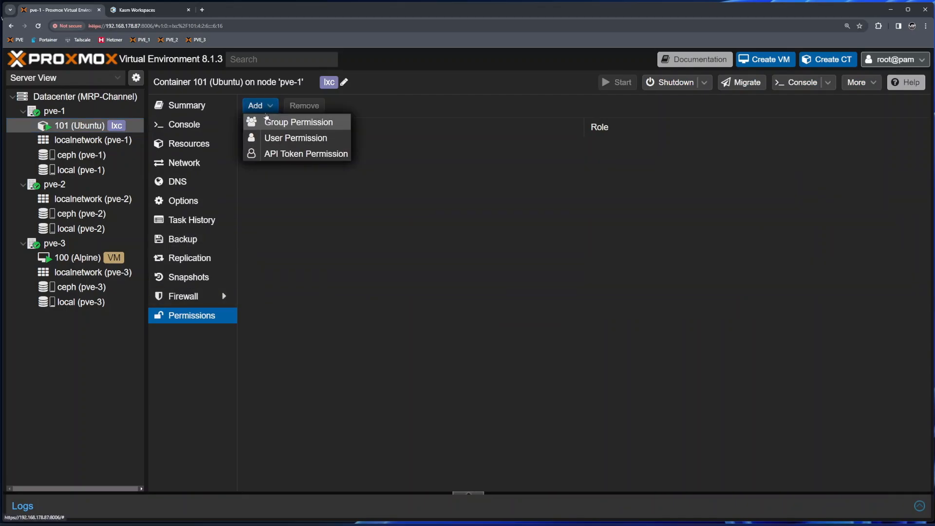
pyautogui.click(297, 138)
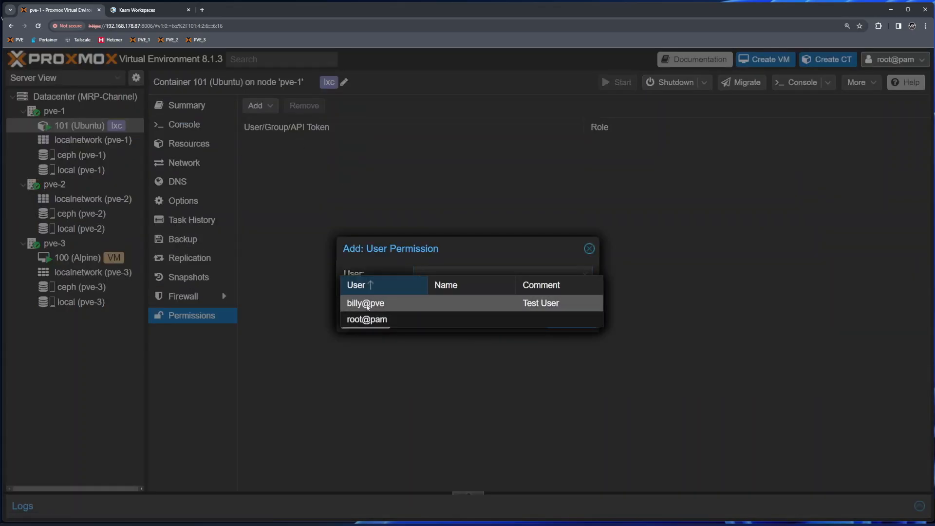
pyautogui.click(474, 297)
pyautogui.click(474, 295)
pyautogui.scroll(-5, 470, 360)
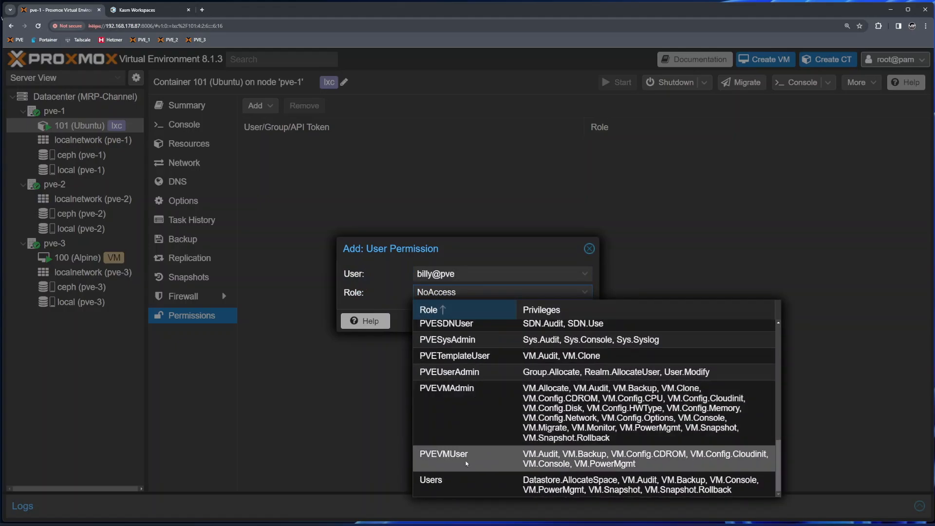
pyautogui.click(439, 488)
pyautogui.click(569, 322)
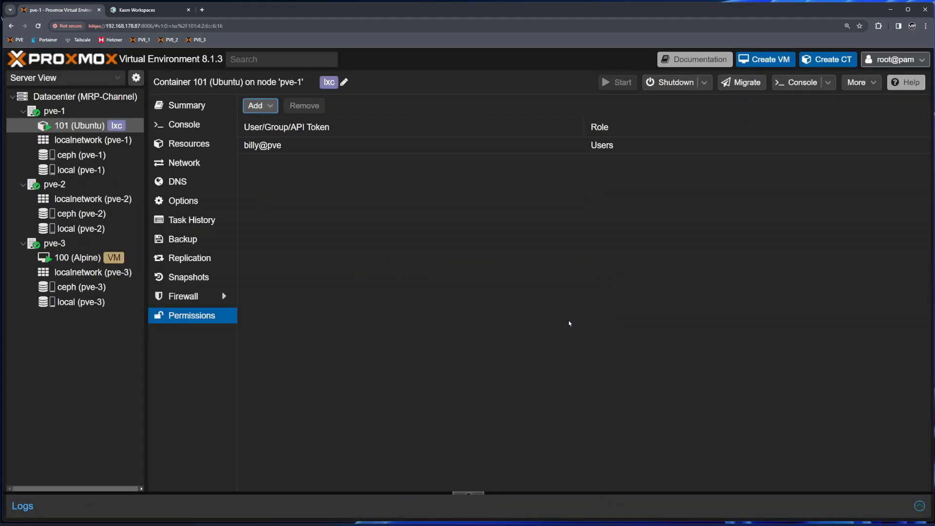
pyautogui.click(145, 10)
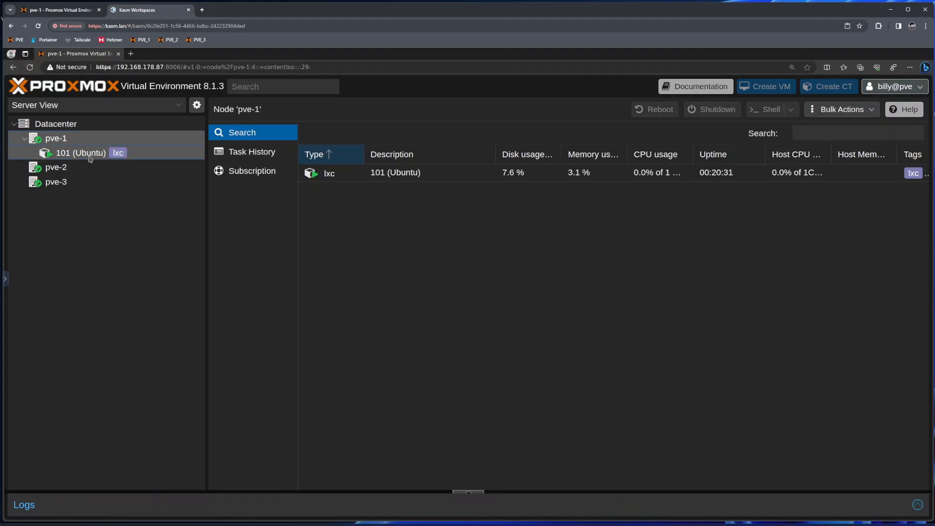
# - As the test user, browse container 101's Summary, Console, Resources, Network, DNS, Options and Backup panels
pyautogui.click(90, 157)
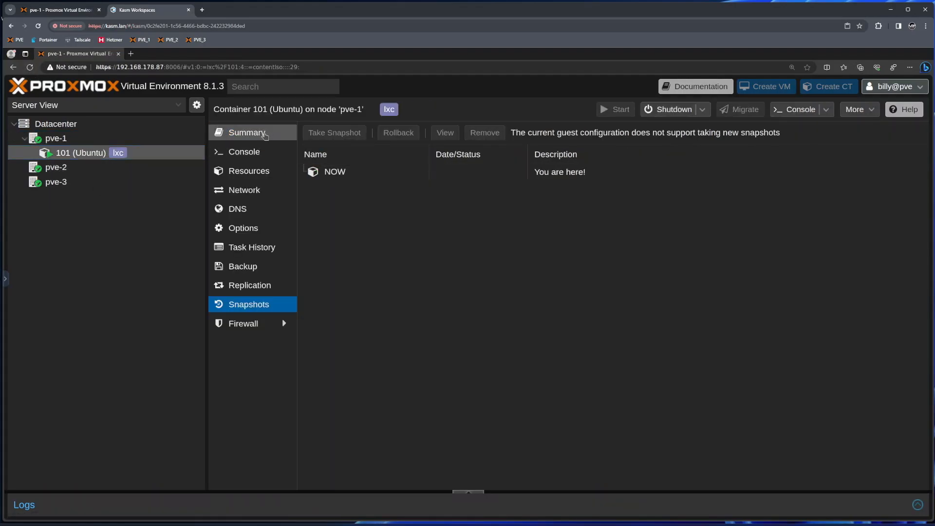
pyautogui.click(265, 135)
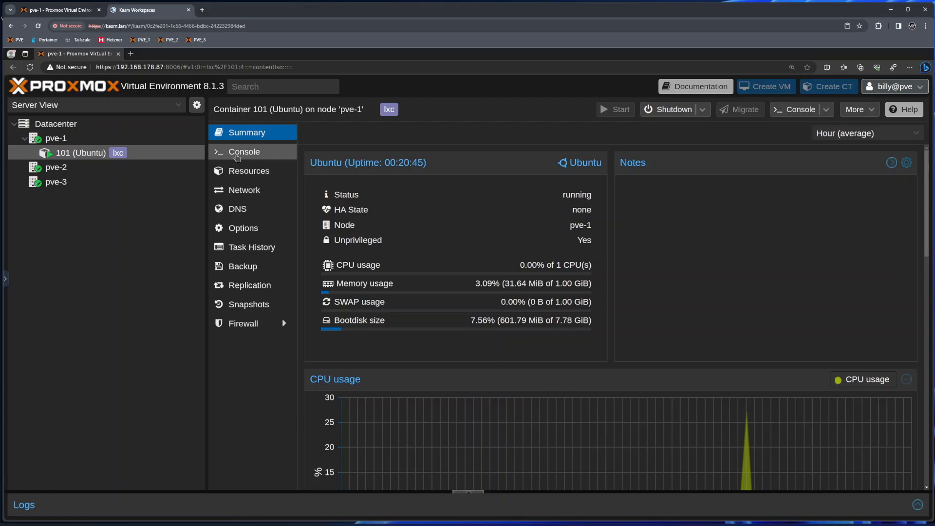
pyautogui.click(238, 153)
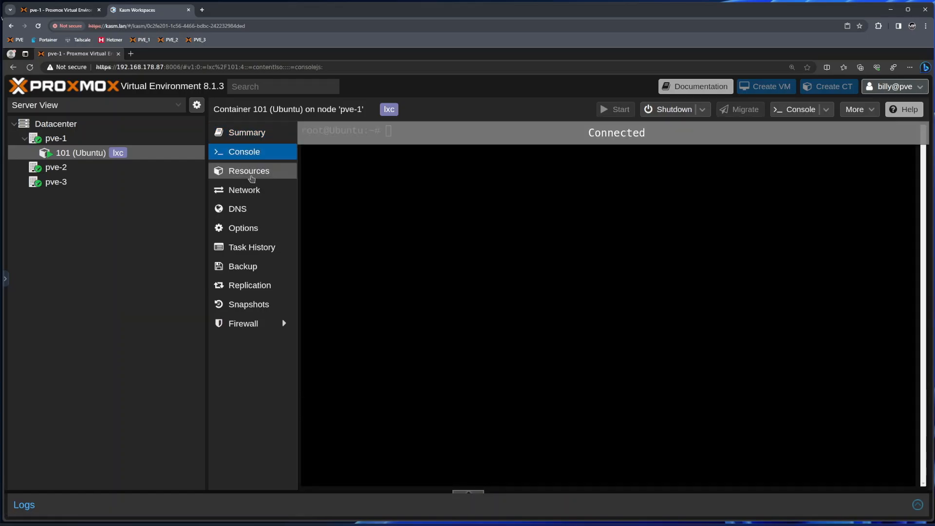
pyautogui.click(251, 176)
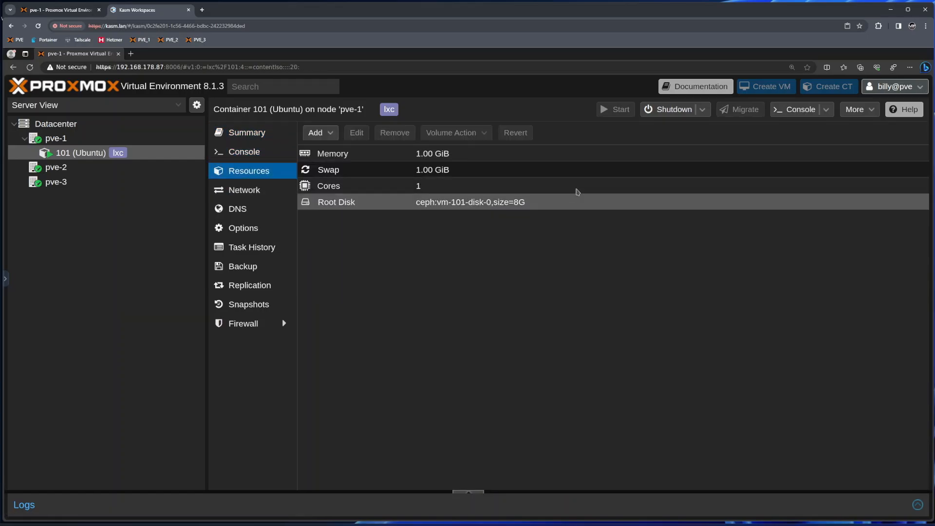
pyautogui.click(258, 191)
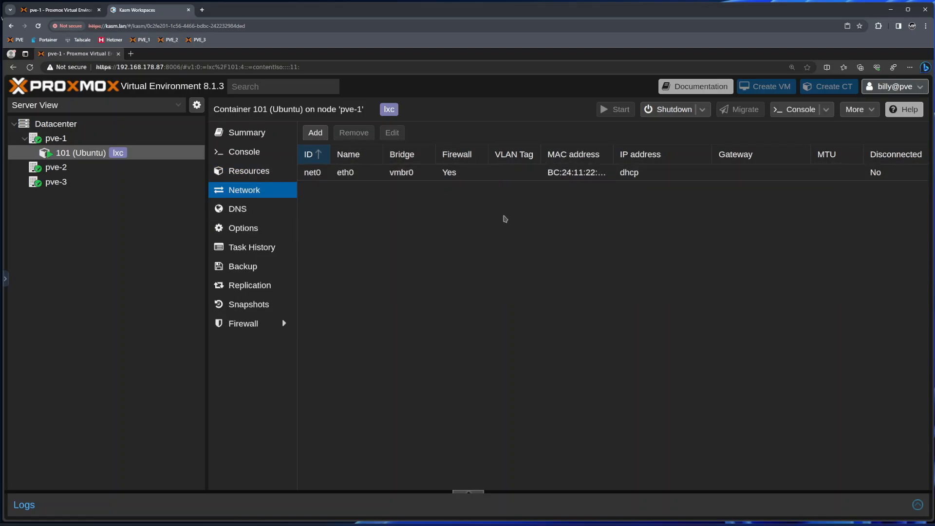
pyautogui.click(243, 209)
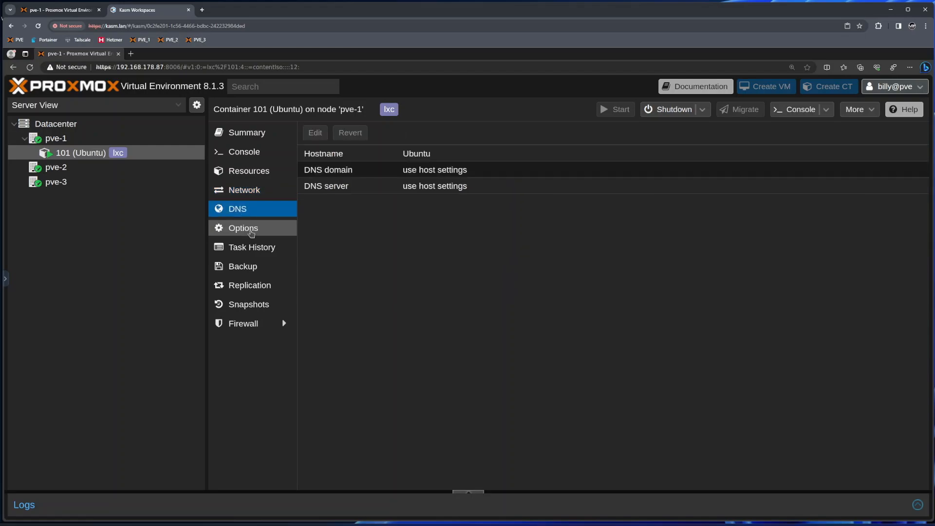
pyautogui.click(250, 229)
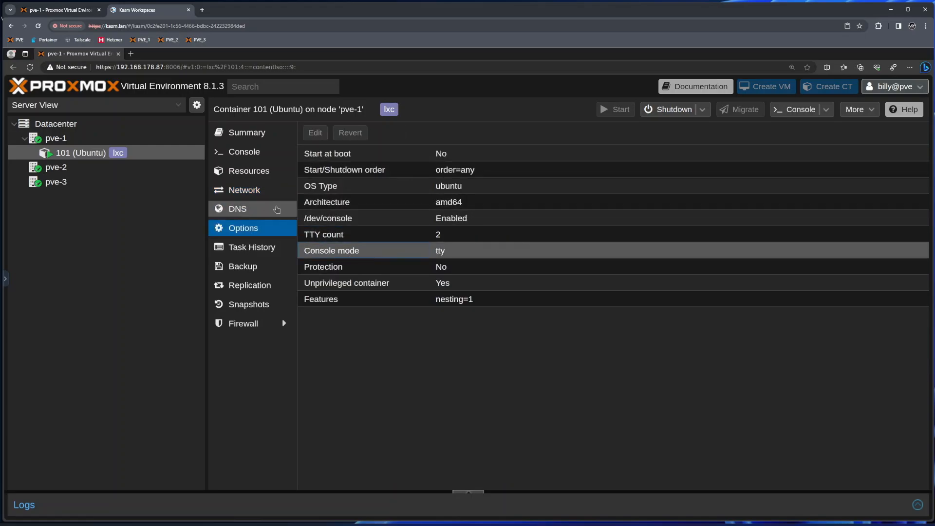
pyautogui.click(263, 209)
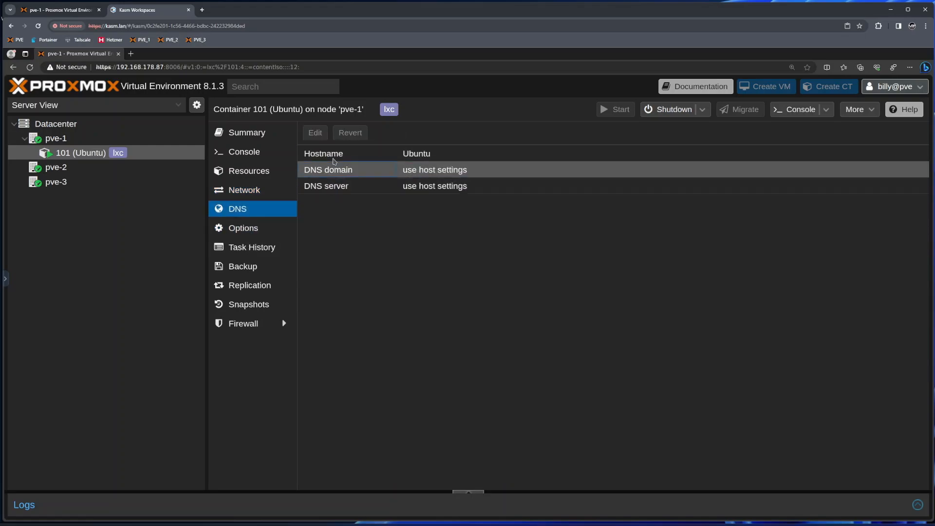
pyautogui.click(256, 270)
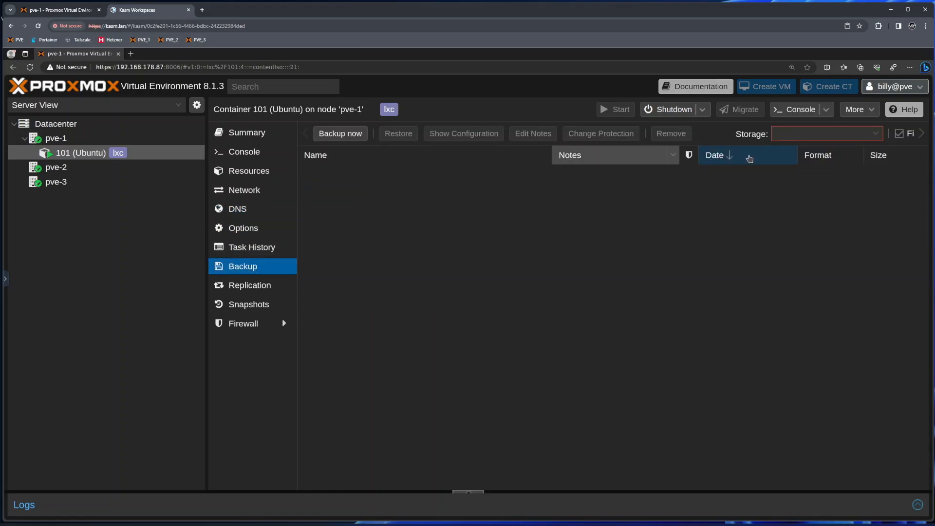
# - In the root session, select local (pve-1) storage and open its Permissions page
pyautogui.click(78, 11)
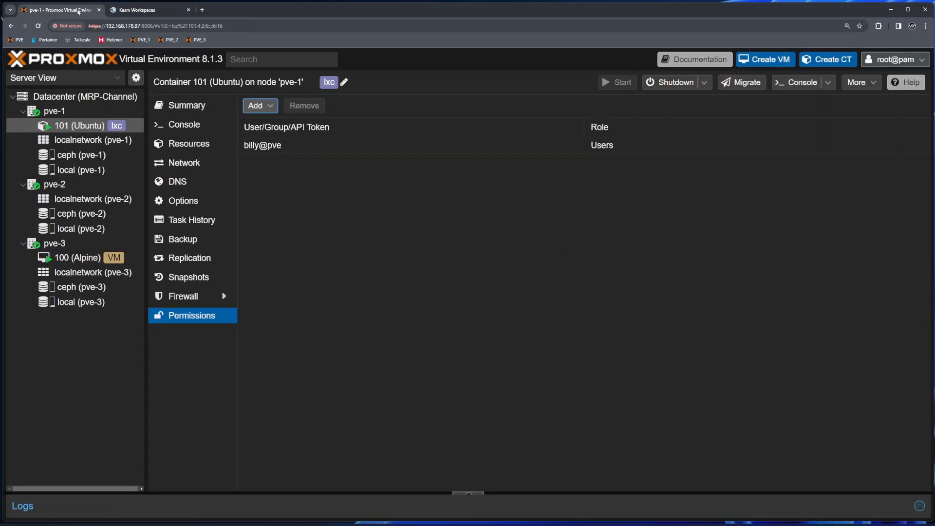
pyautogui.click(80, 170)
pyautogui.click(193, 125)
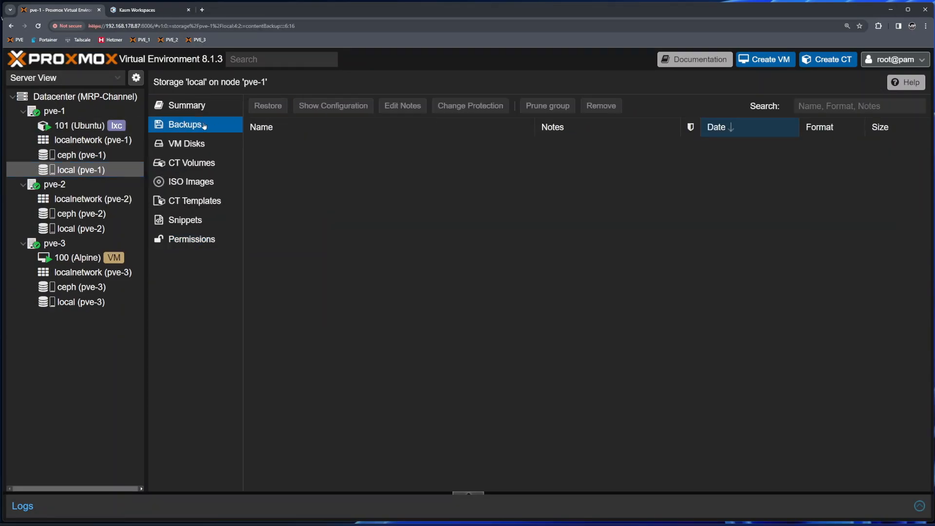
pyautogui.click(200, 242)
# - Grant the test user the Users role on local (pve-1) storage, then switch to that user's session
pyautogui.click(266, 106)
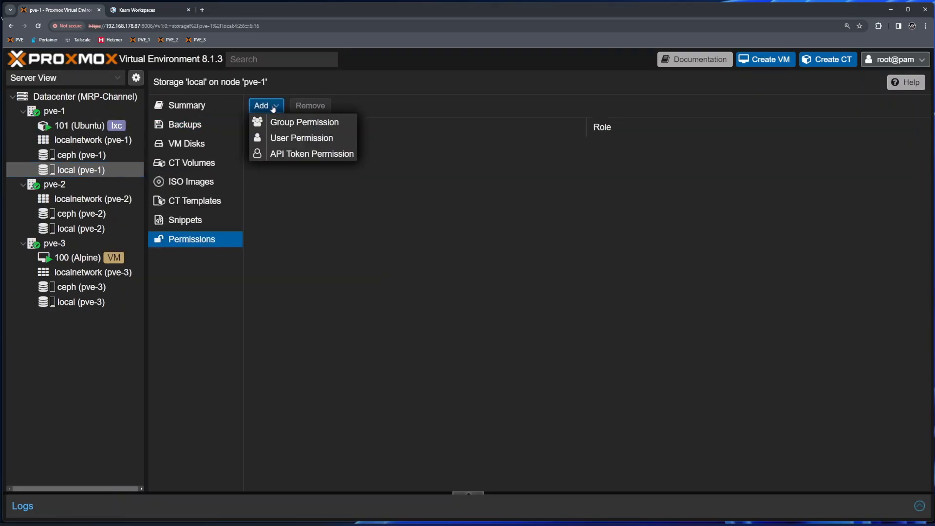
pyautogui.click(295, 138)
pyautogui.click(366, 303)
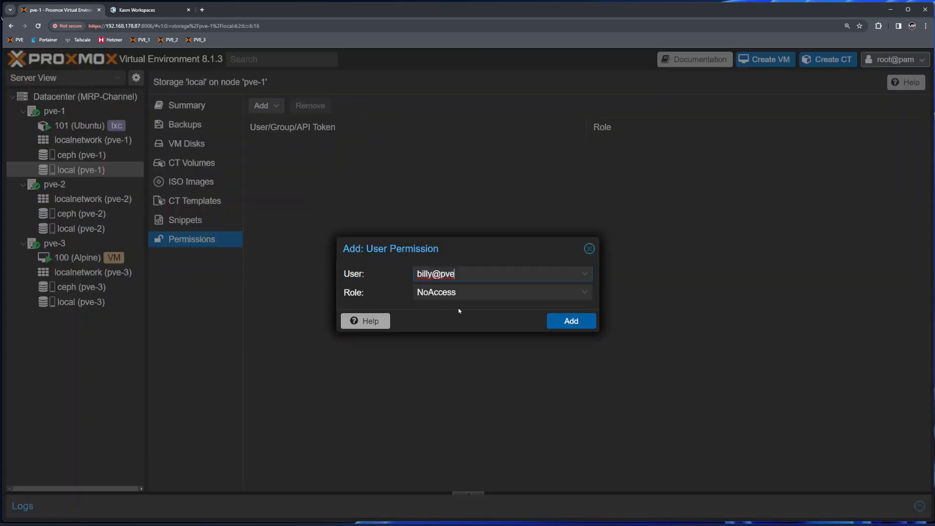
pyautogui.click(468, 292)
pyautogui.scroll(-5, 534, 393)
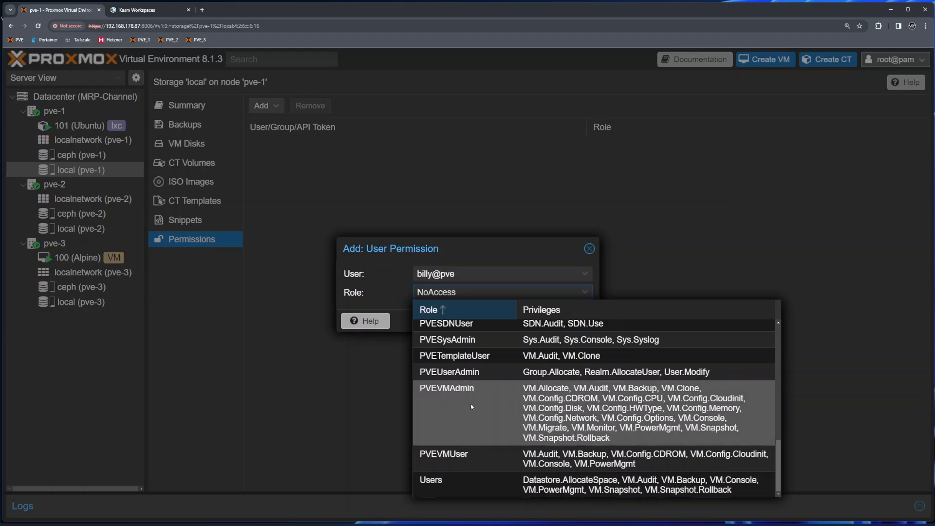
pyautogui.scroll(5, 471, 461)
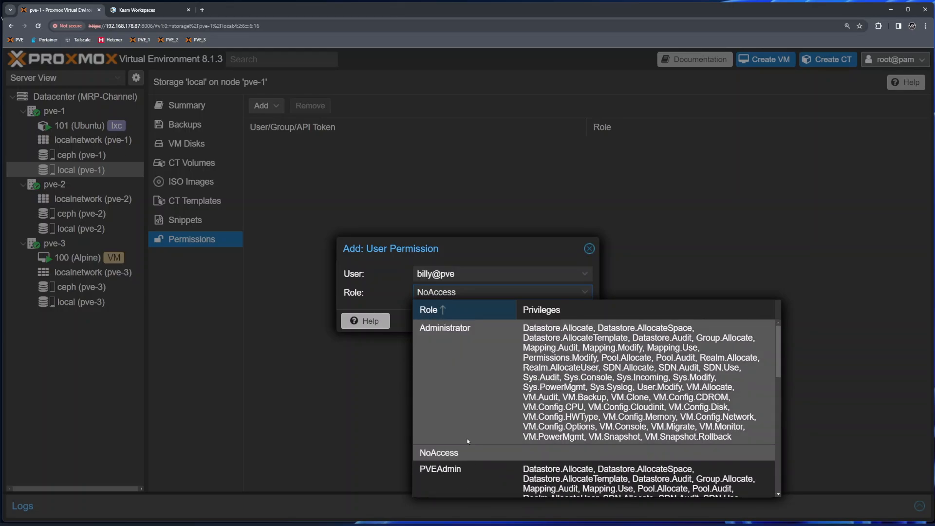
pyautogui.scroll(-3, 467, 424)
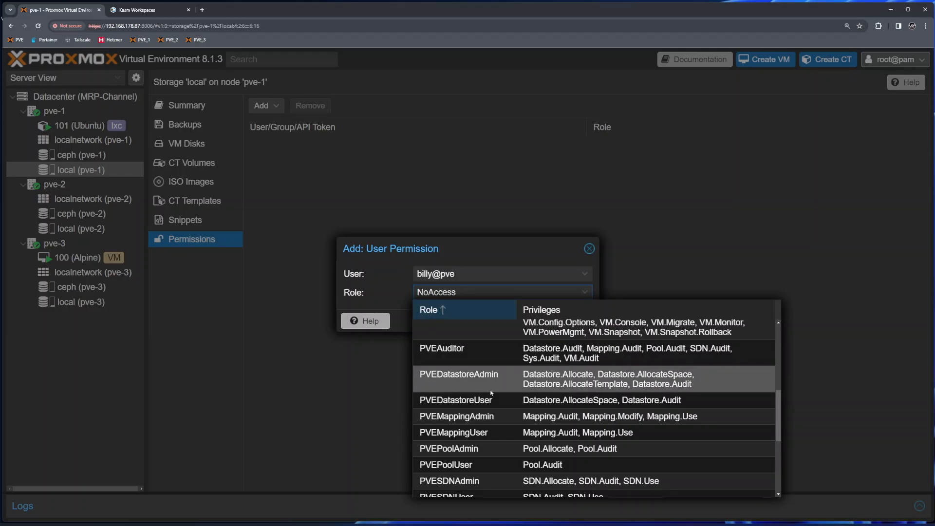
pyautogui.scroll(-3, 513, 415)
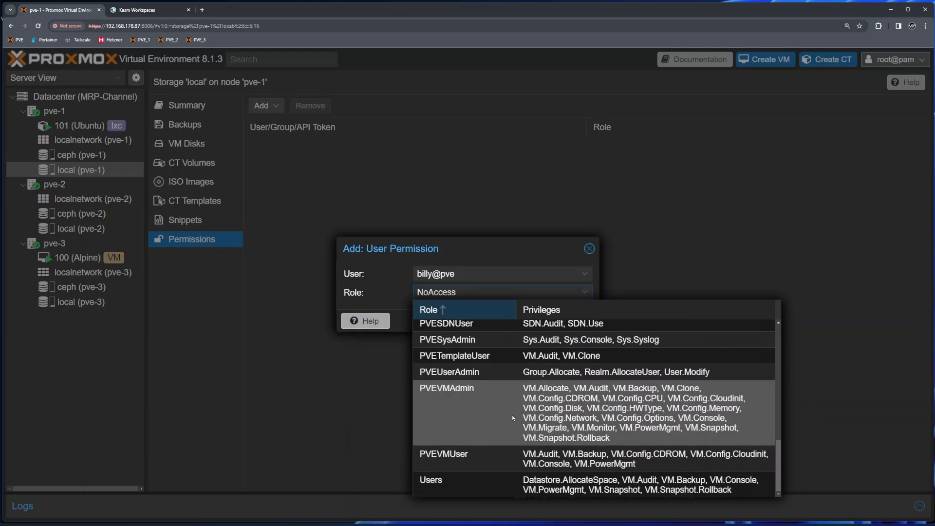
pyautogui.click(449, 484)
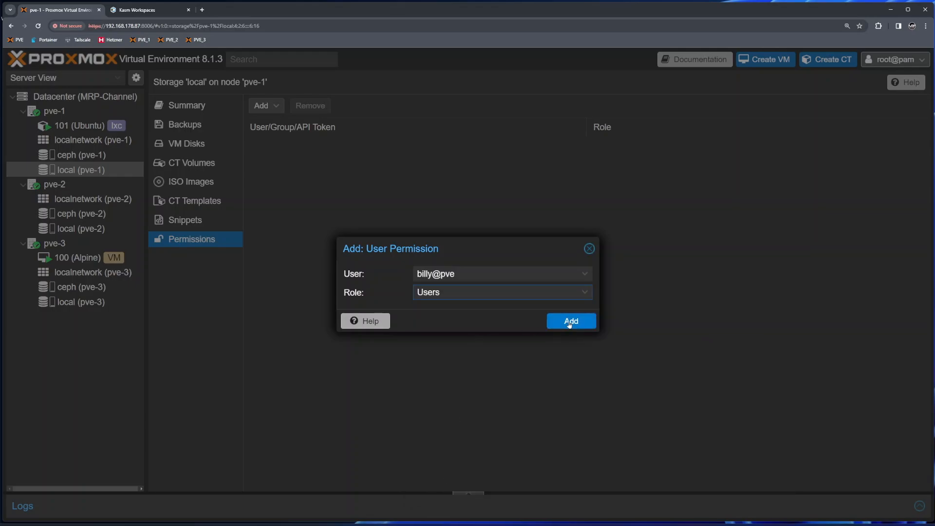
pyautogui.click(569, 322)
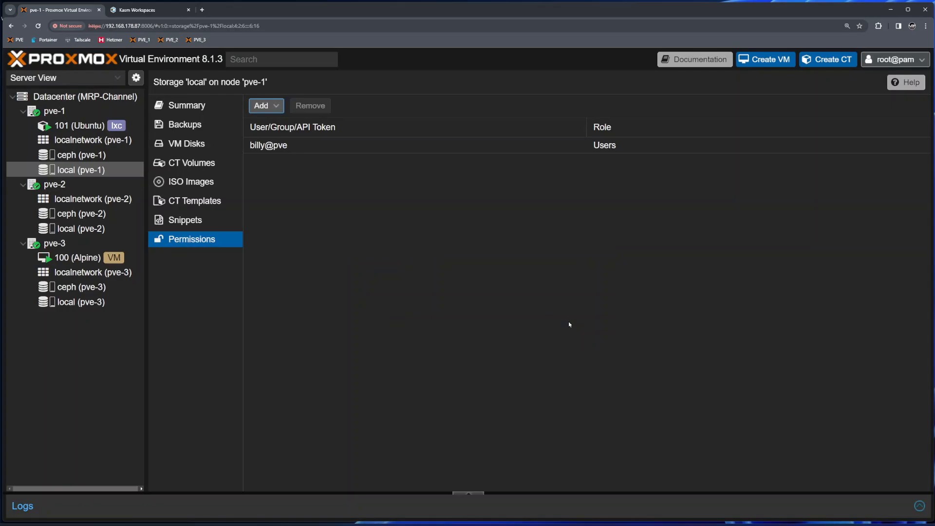
pyautogui.click(140, 12)
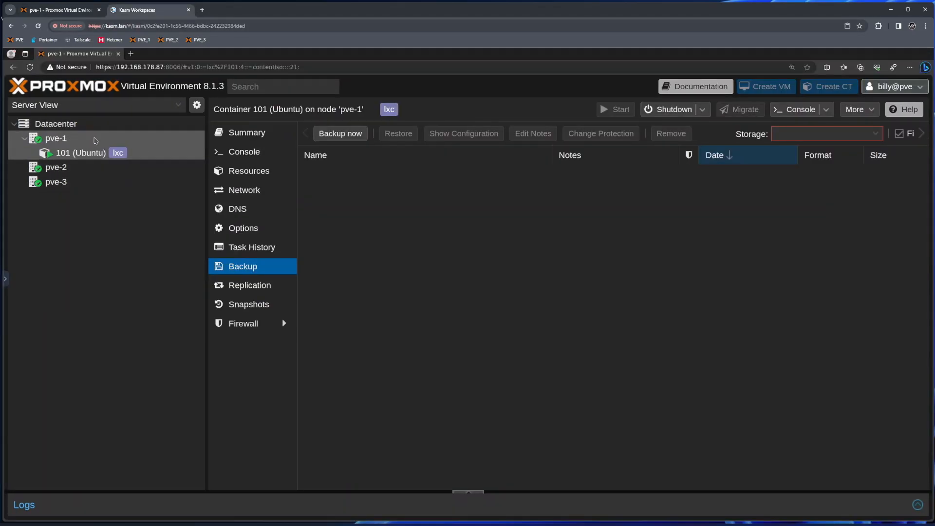
# - Reload the test user's session, check container 101's backup storage list, and open then cancel Take Snapshot
pyautogui.click(31, 67)
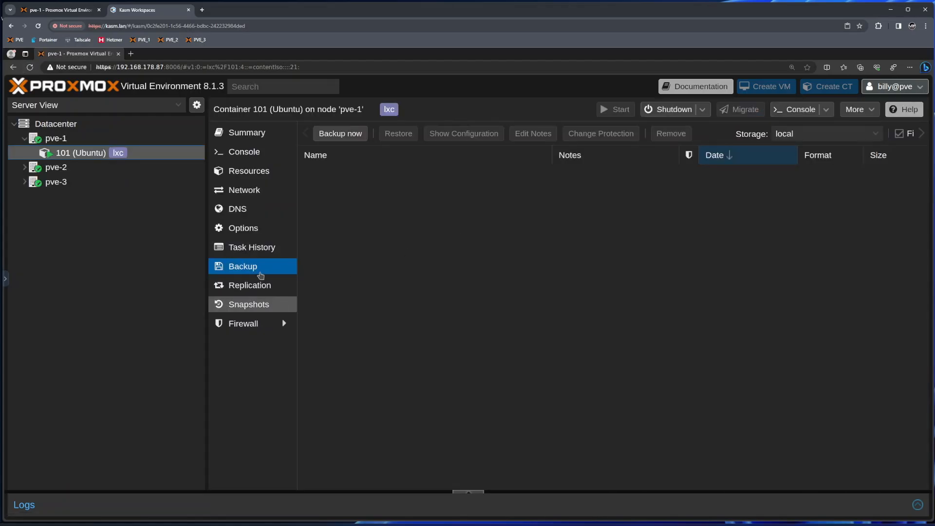
pyautogui.click(875, 136)
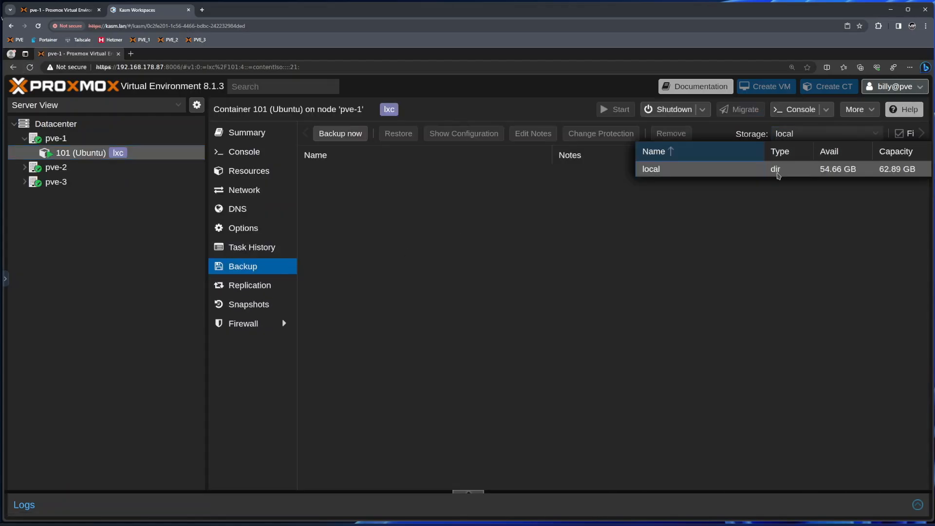
pyautogui.click(576, 271)
pyautogui.click(250, 305)
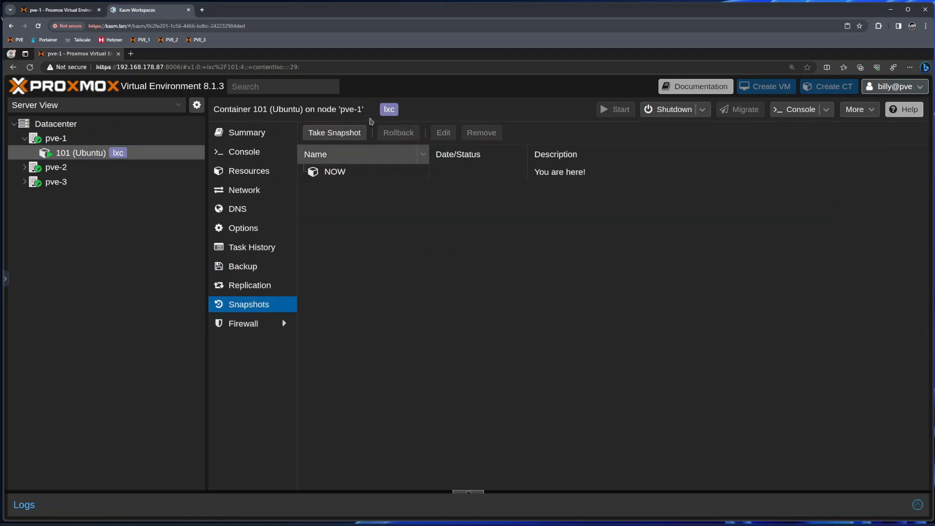
pyautogui.click(333, 137)
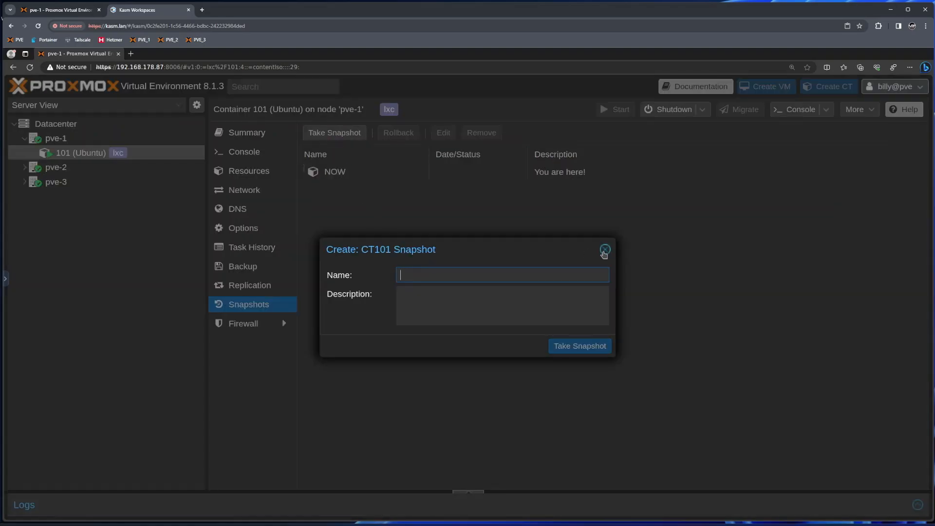
pyautogui.click(604, 250)
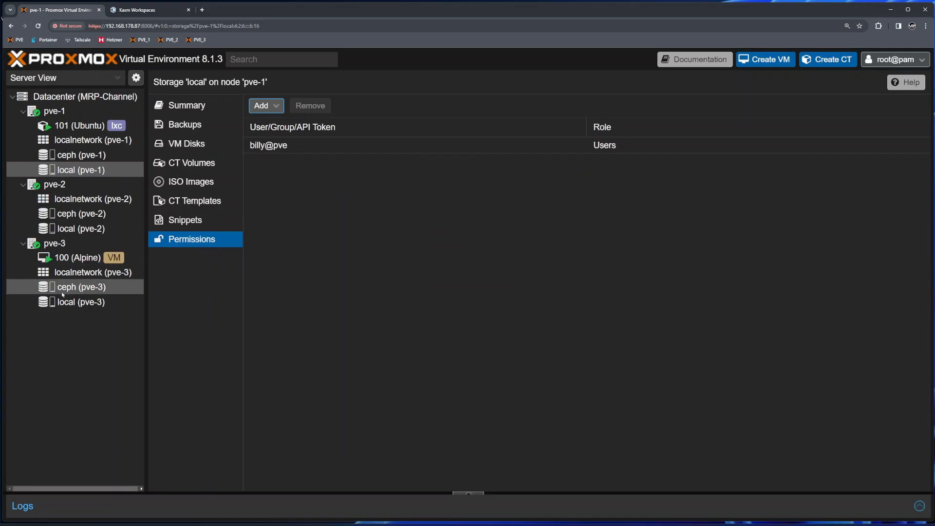
# - Review the custom Users role's privileges under Datacenter roles, then return to the test user's session
pyautogui.click(78, 96)
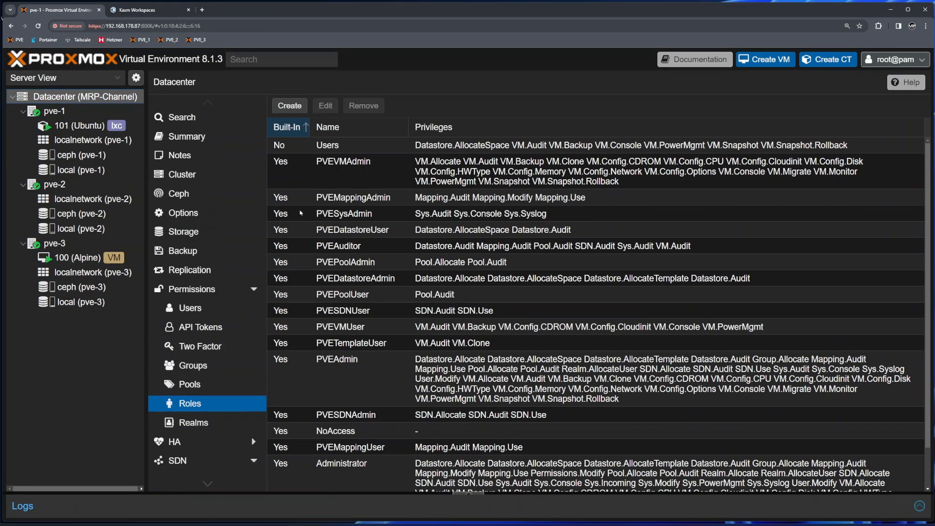
pyautogui.click(725, 151)
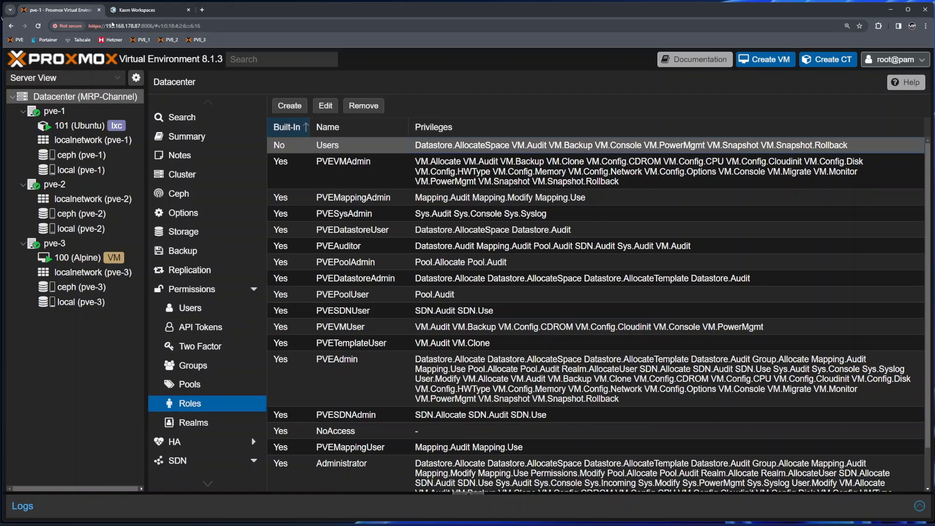
pyautogui.click(130, 10)
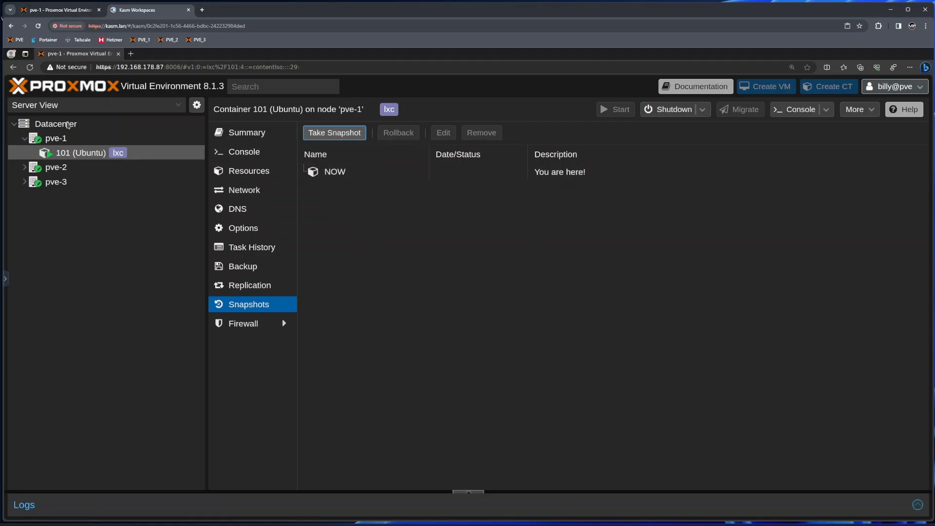
# - In the root session, view container 101's Resources and select its root disk
pyautogui.click(60, 10)
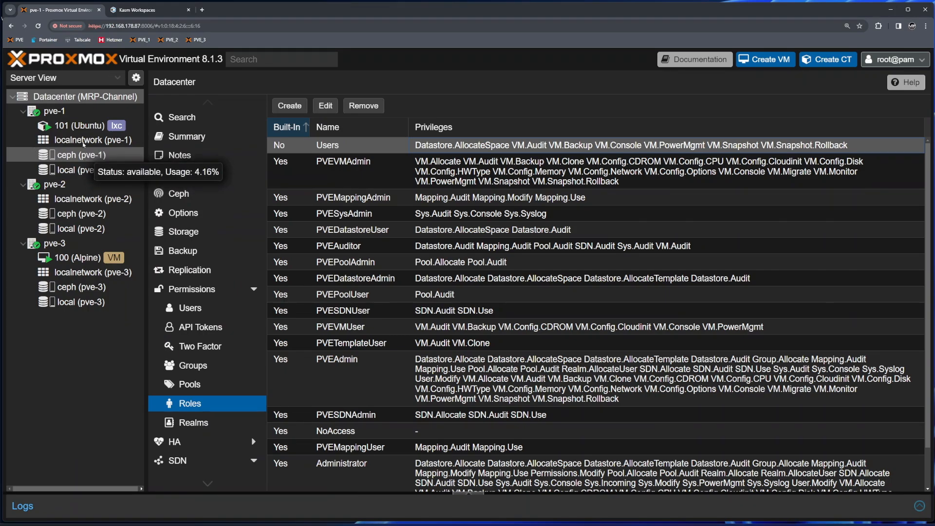
pyautogui.click(79, 126)
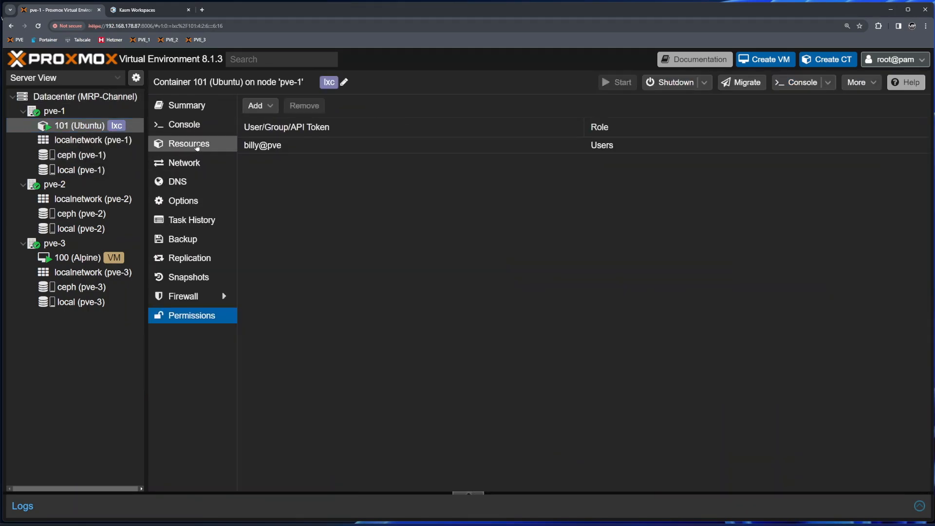
pyautogui.click(194, 144)
pyautogui.click(286, 180)
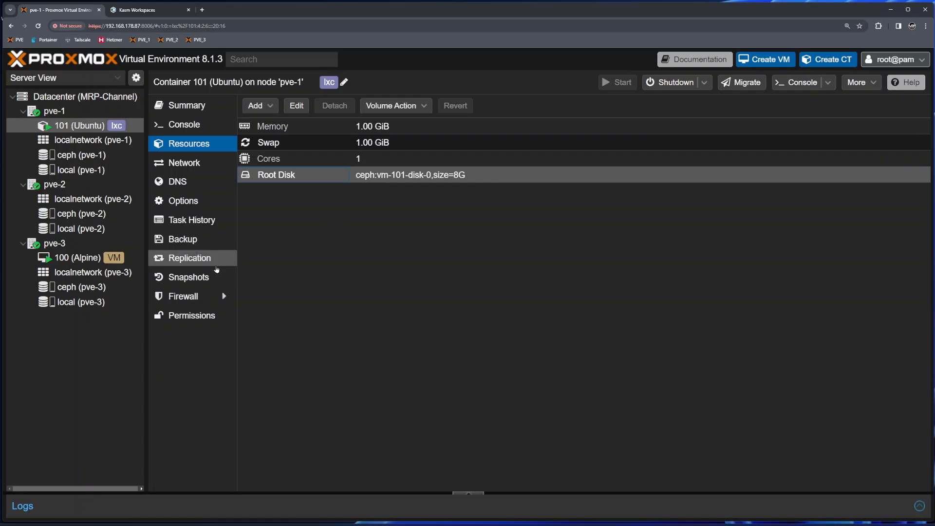
# - Check container 101's Snapshots, cancel a new snapshot, and return to the limited user's session
pyautogui.click(200, 278)
pyautogui.click(280, 106)
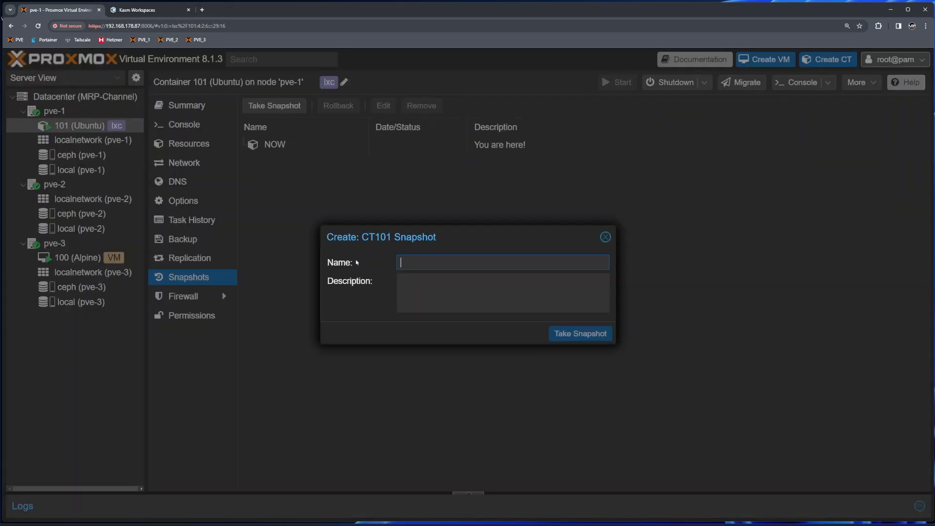
pyautogui.click(607, 238)
pyautogui.click(149, 12)
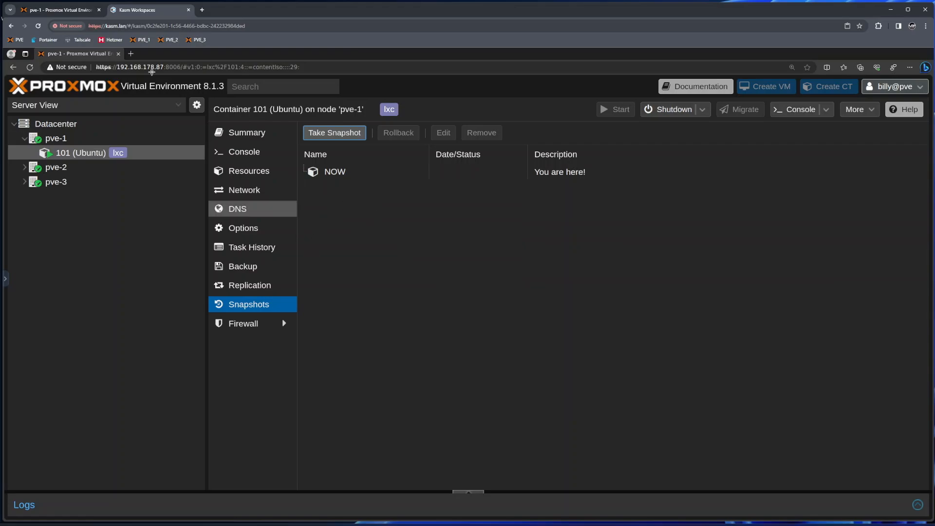
pyautogui.click(76, 12)
pyautogui.click(70, 98)
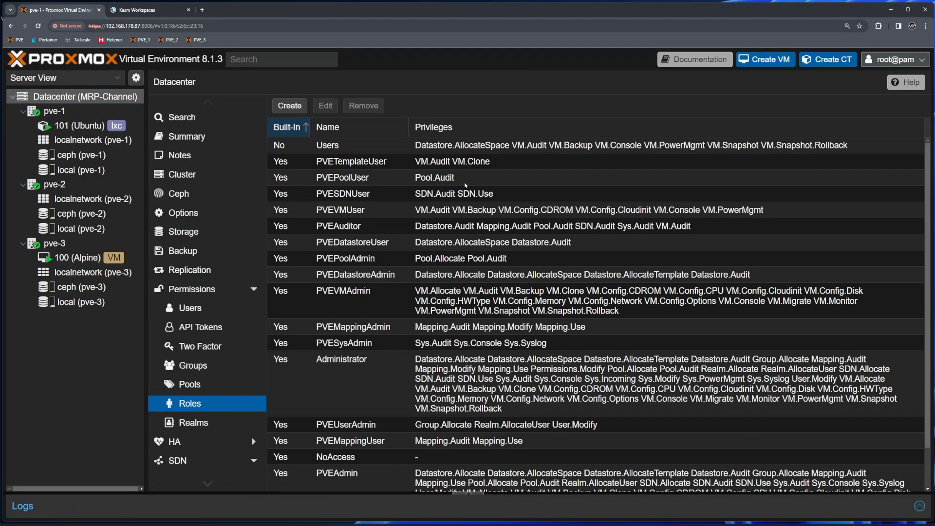
pyautogui.click(463, 145)
pyautogui.click(325, 105)
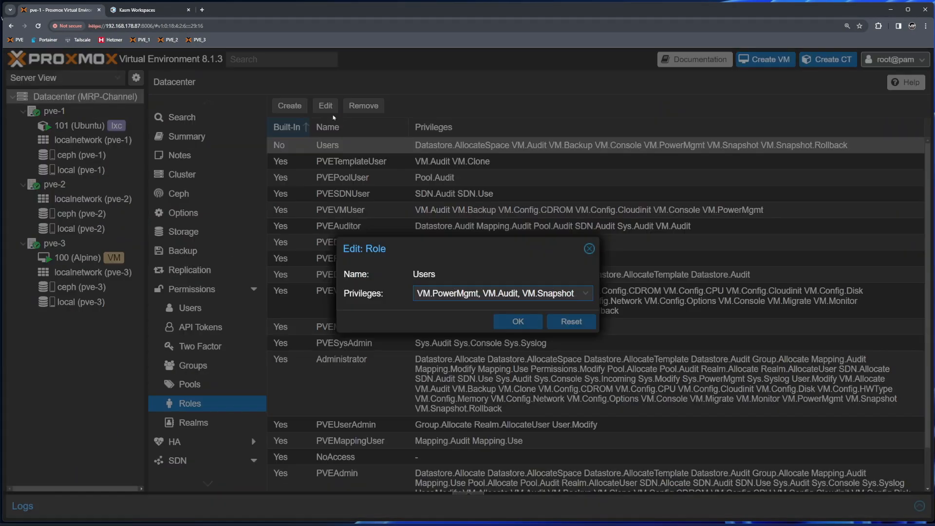
pyautogui.click(588, 295)
pyautogui.scroll(-3, 539, 367)
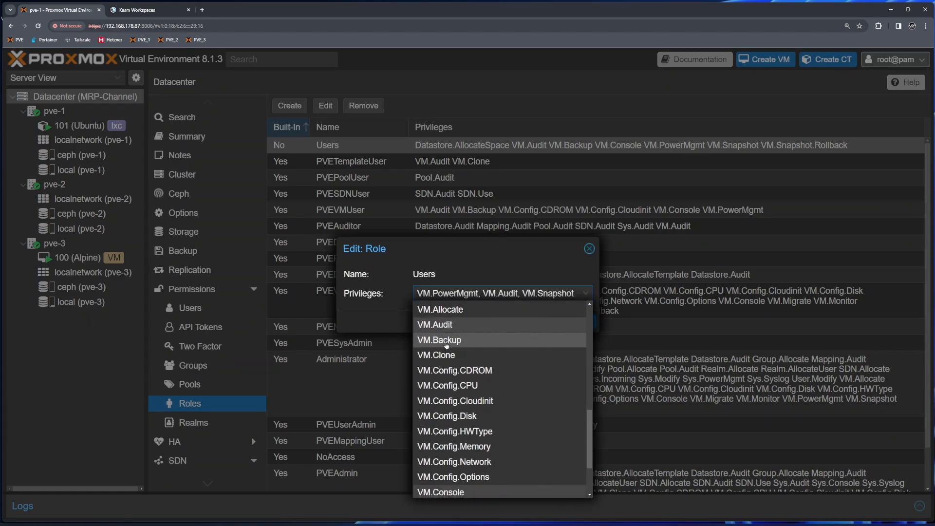
pyautogui.click(386, 323)
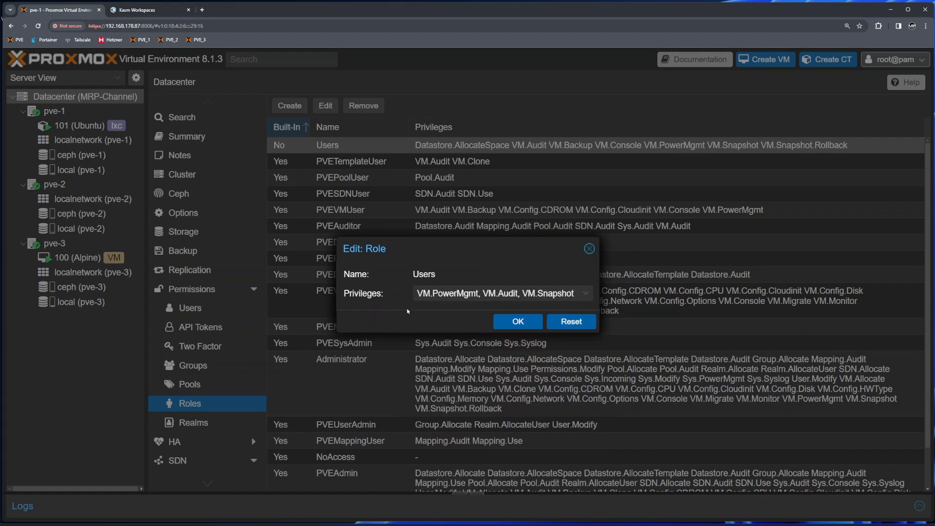
pyautogui.click(519, 322)
pyautogui.click(130, 7)
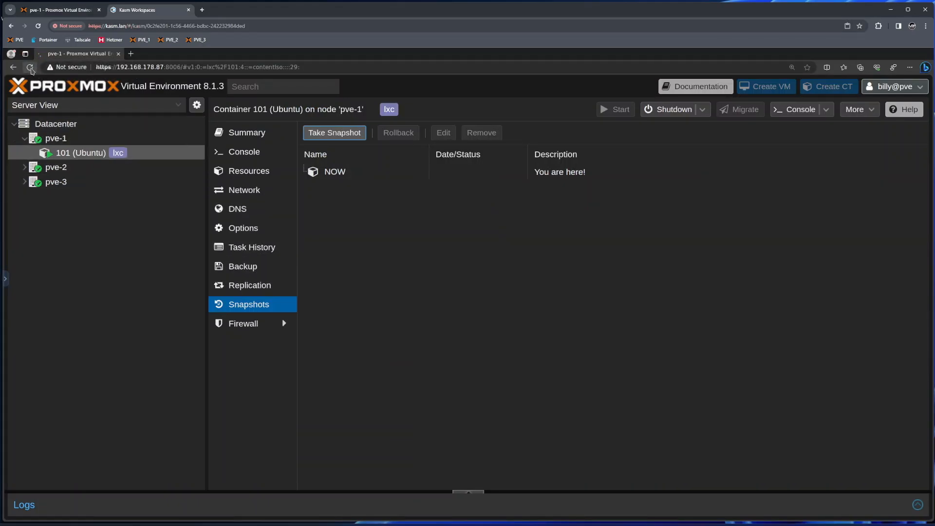
pyautogui.click(29, 67)
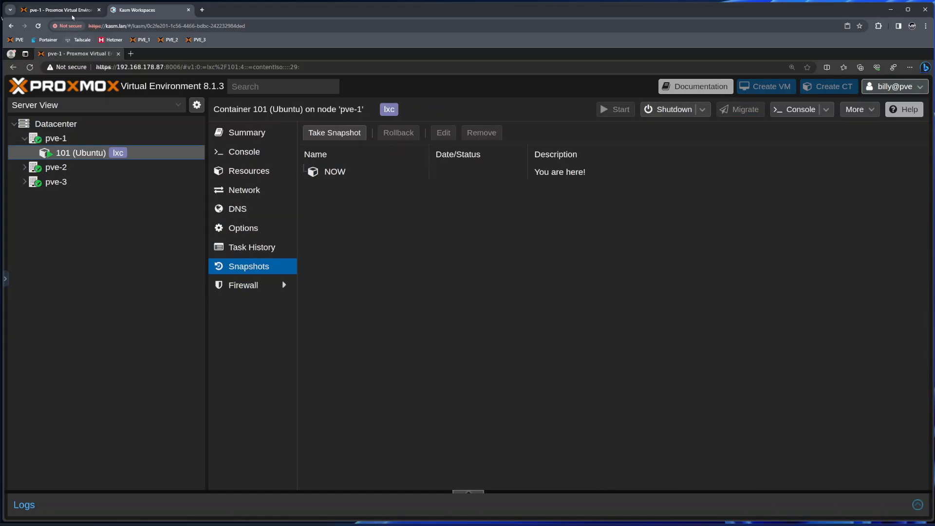
pyautogui.click(73, 12)
pyautogui.click(190, 139)
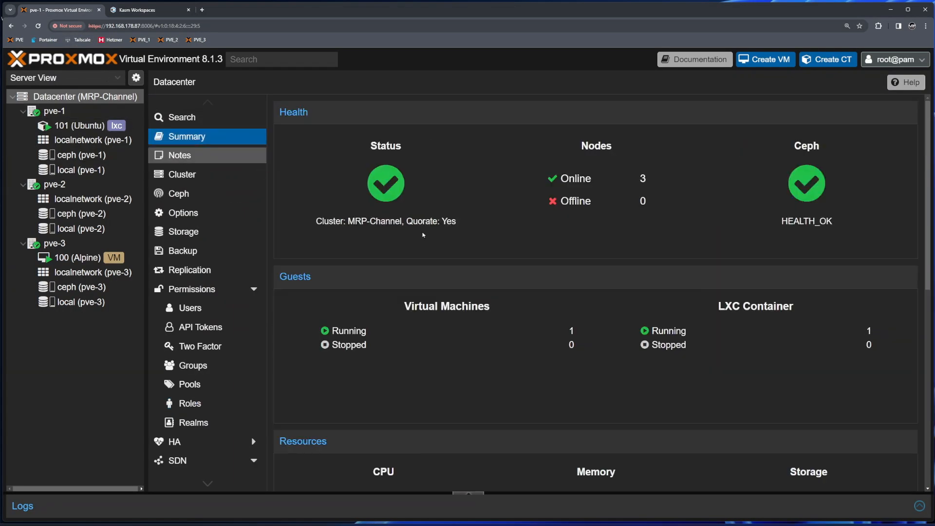
pyautogui.scroll(-4, 735, 344)
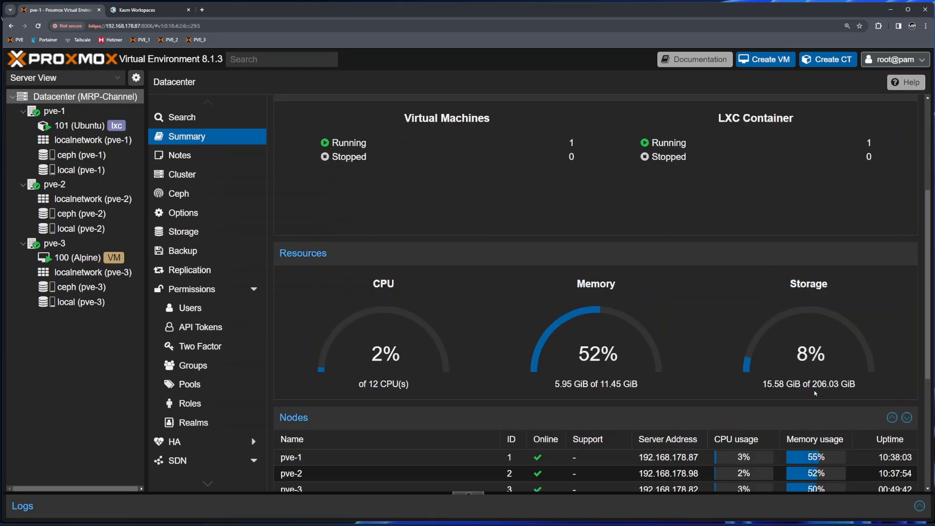
pyautogui.click(139, 11)
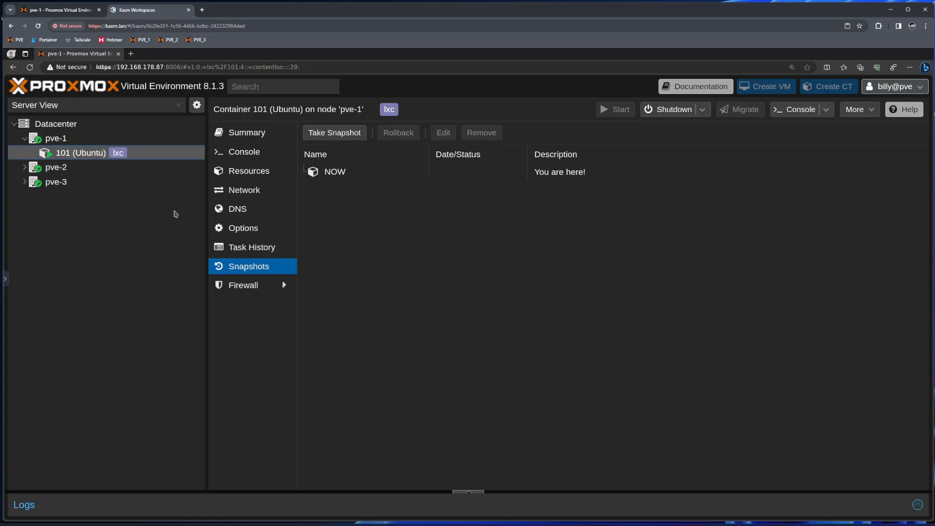
pyautogui.click(73, 12)
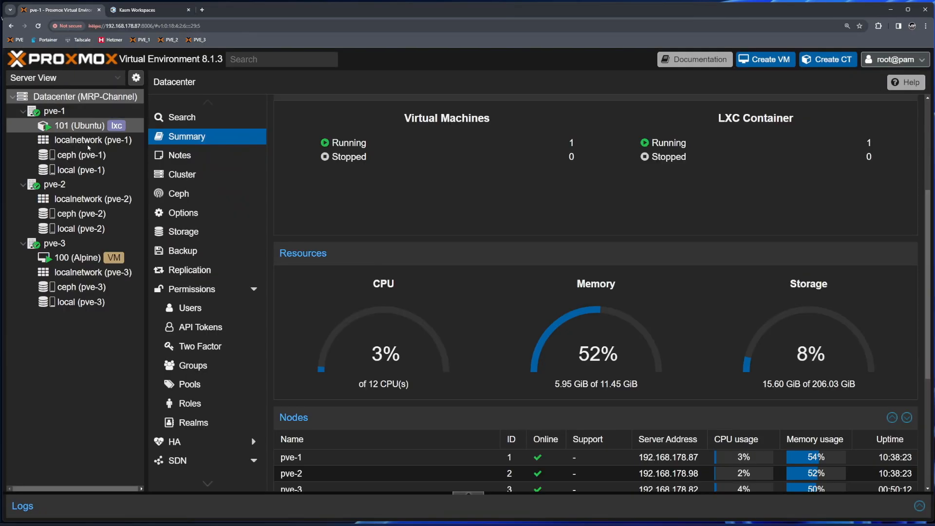
pyautogui.click(152, 10)
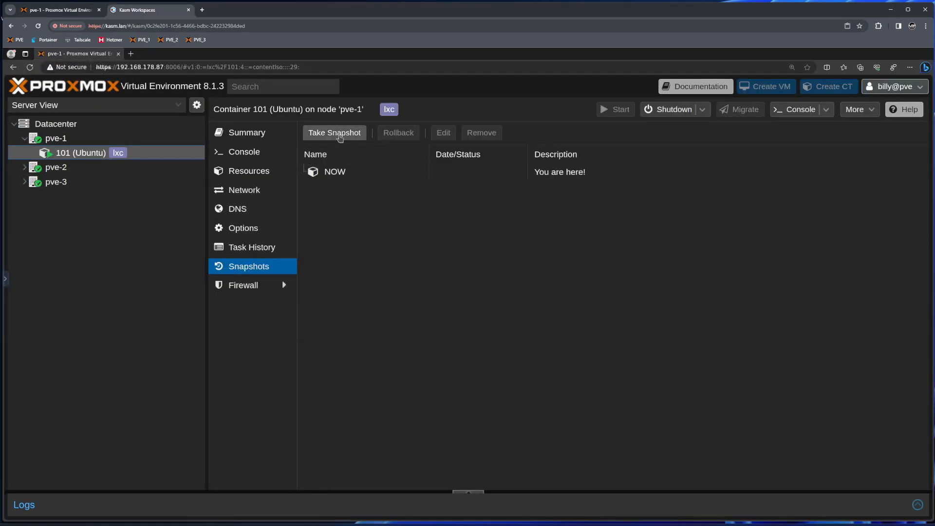
# - Take a snapshot of container 101 named 'about-to-do-bad-thing' and select it in the list
pyautogui.click(334, 133)
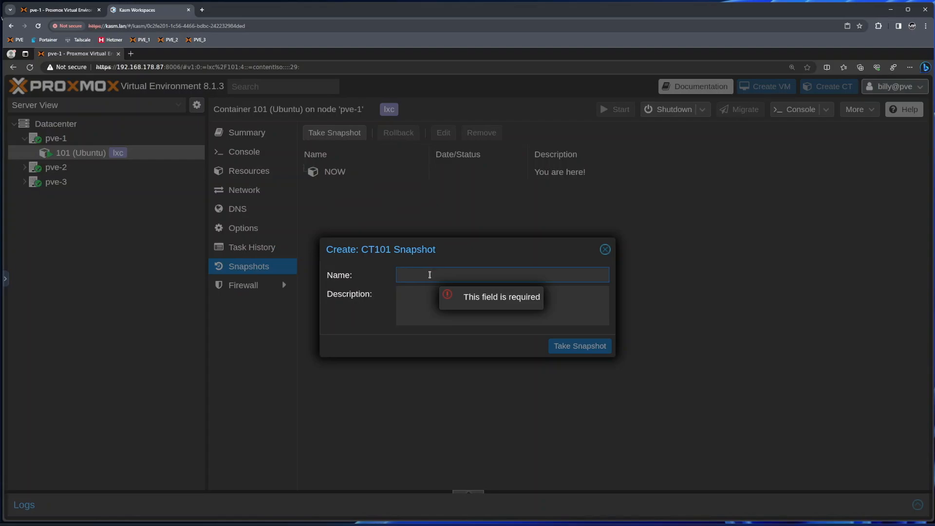
pyautogui.write('about-to-')
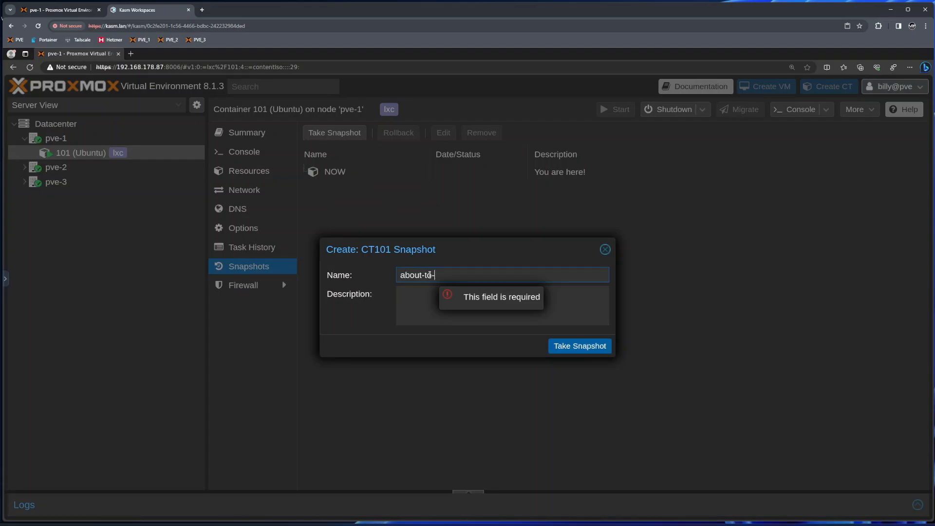
pyautogui.write('do-bad-thing')
pyautogui.click(585, 353)
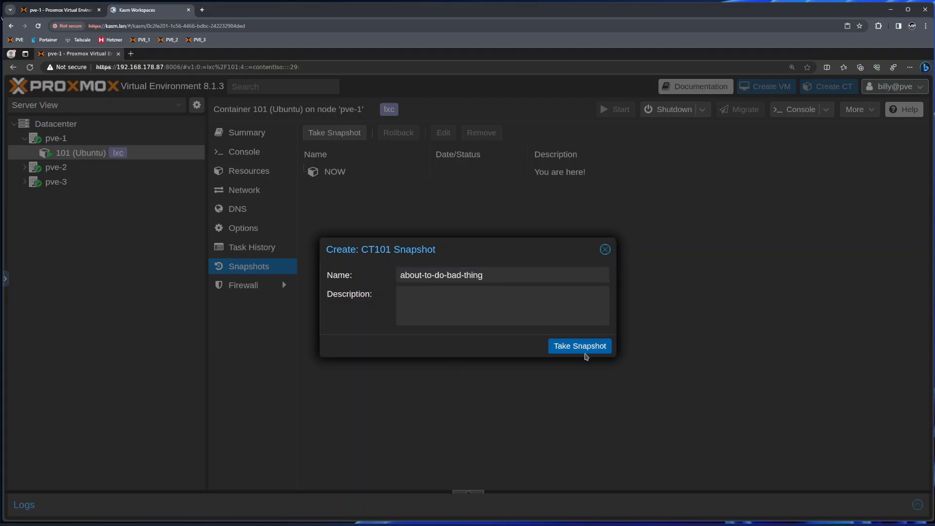
pyautogui.click(586, 344)
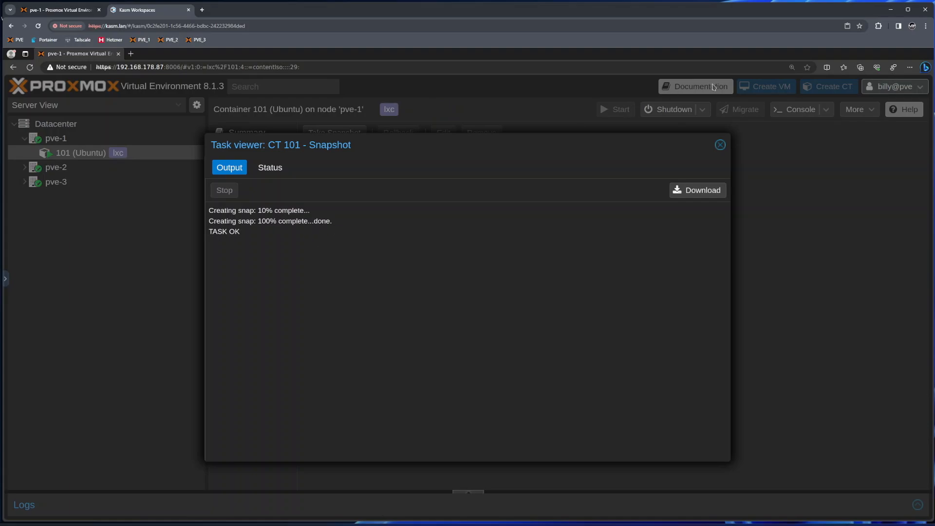
pyautogui.click(722, 145)
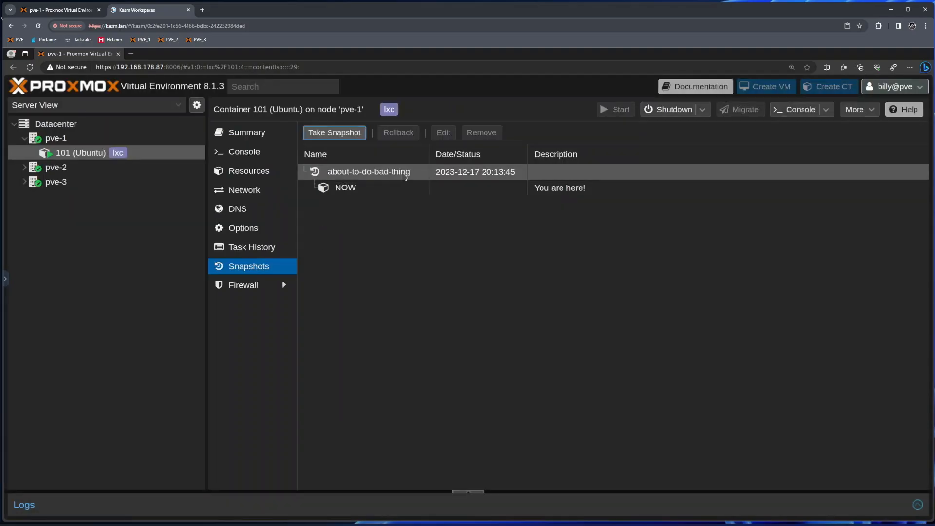
pyautogui.click(404, 175)
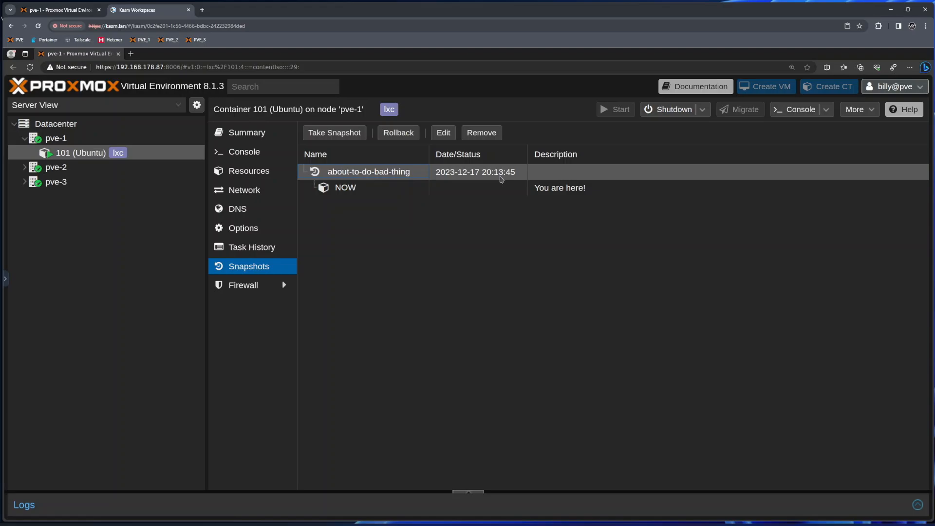
# - Open container 101's console and list the current directory with ls
pyautogui.click(262, 157)
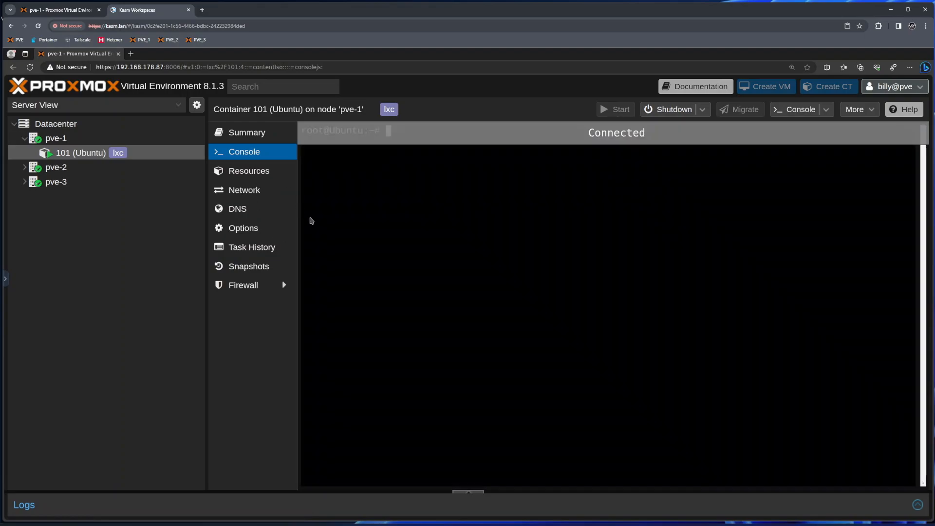
pyautogui.press('Return')
pyautogui.press('Return')
pyautogui.press('Return')
pyautogui.press('Return')
pyautogui.write('l')
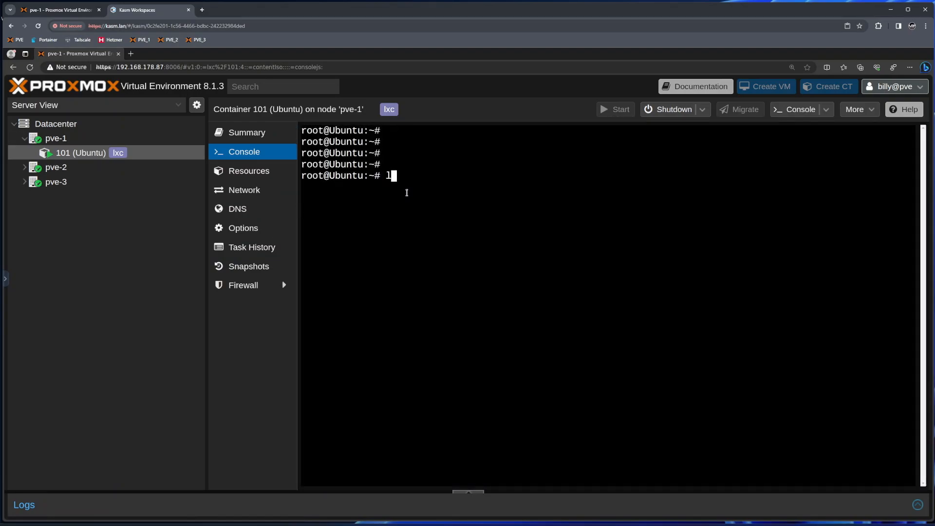
pyautogui.write('s')
pyautogui.press('Return')
# - Change to the root directory with cd / and enter rm -r at the prompt without running it
pyautogui.write('cd /')
pyautogui.press('Return')
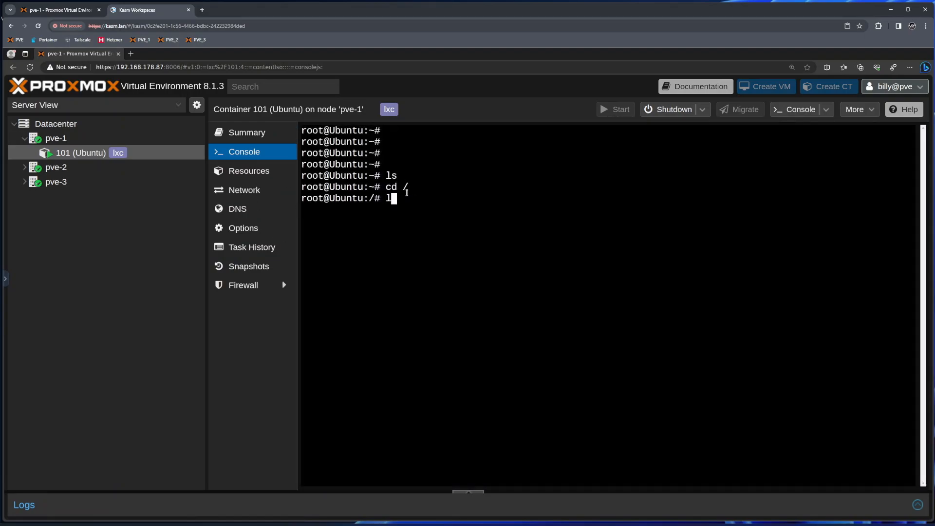
pyautogui.write('ls')
pyautogui.press('Return')
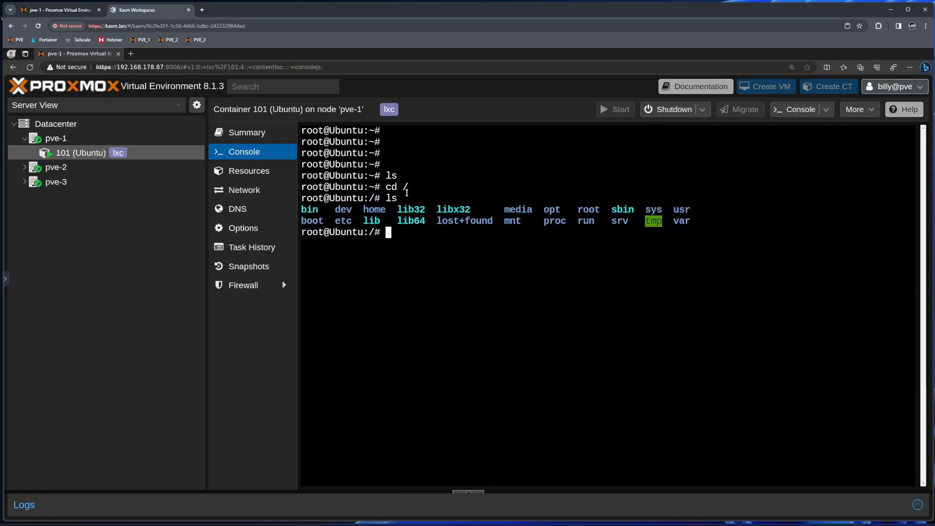
pyautogui.write('rm -r *')
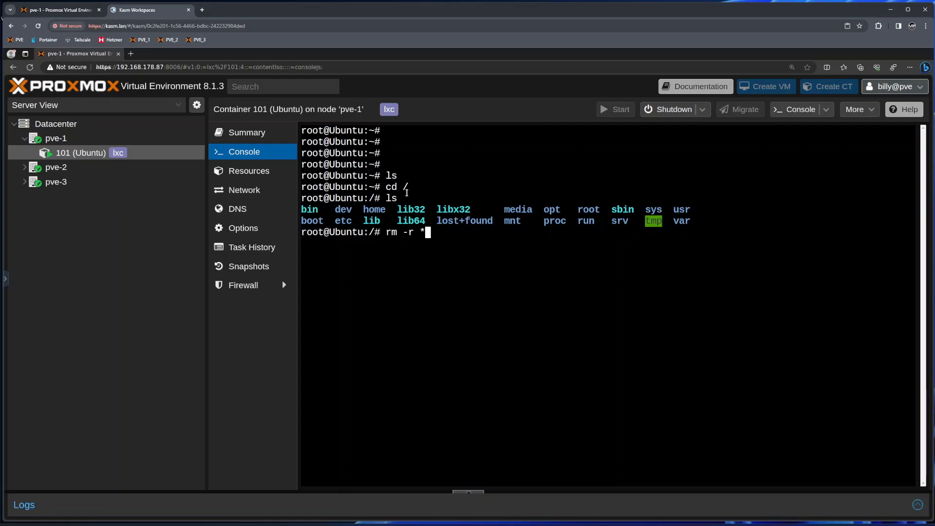
# - Run rm -r * from / in container 101, then show la, ls and apt failing as not found
pyautogui.press('Return')
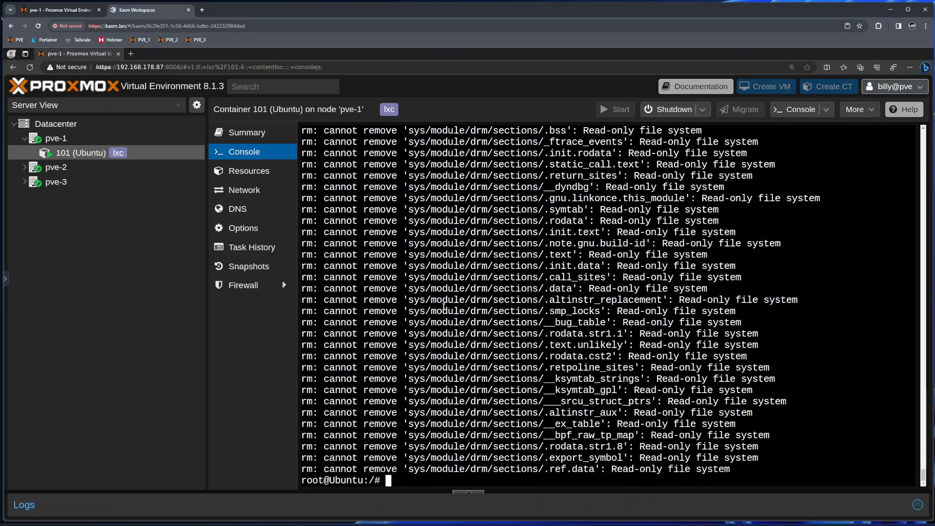
pyautogui.write('la')
pyautogui.press('Return')
pyautogui.write('ls')
pyautogui.press('Return')
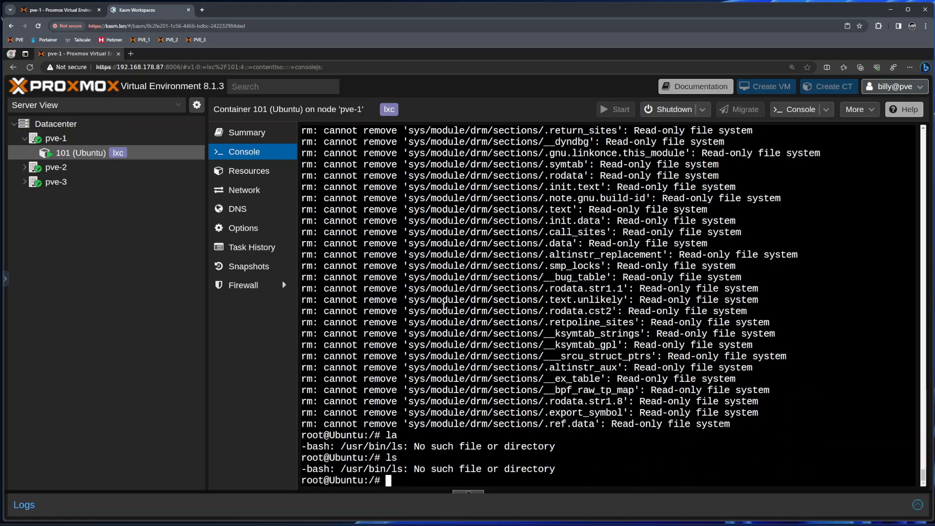
pyautogui.write('apt')
pyautogui.press('Return')
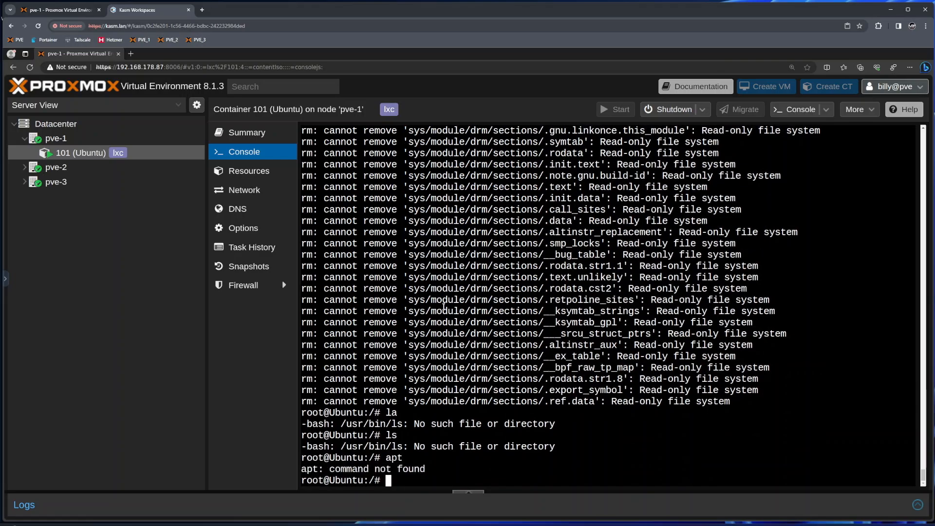
pyautogui.write('ls')
pyautogui.press('Return')
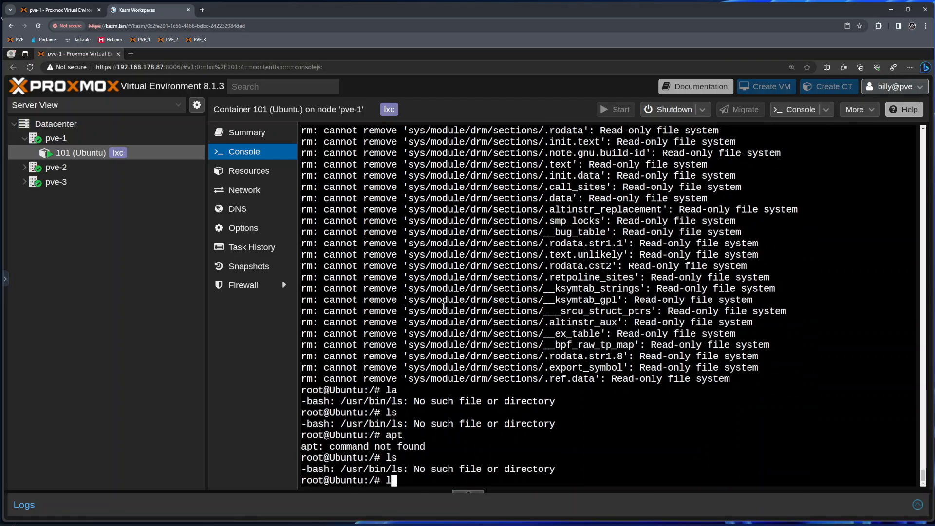
pyautogui.write('apt')
pyautogui.press('Return')
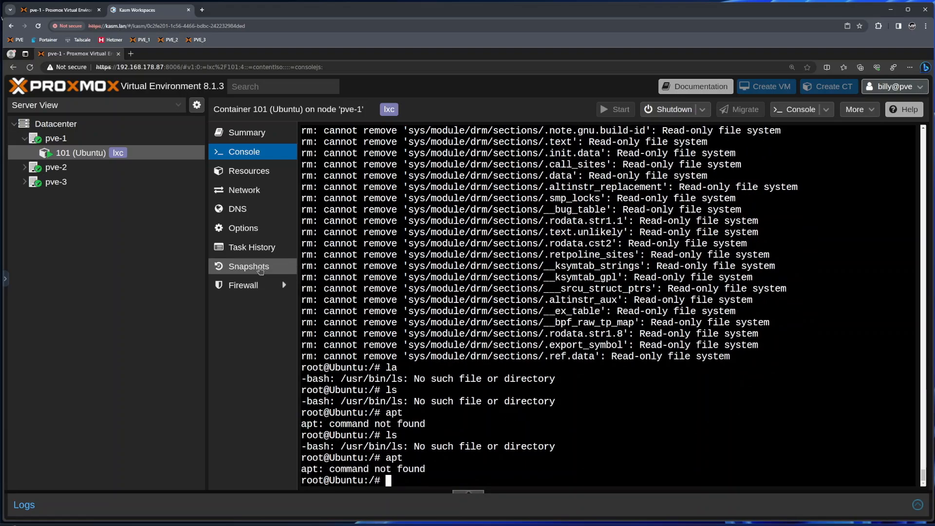
# - Roll container 101 back to the 'about-to-do-bad-thing' snapshot and confirm with Yes
pyautogui.click(260, 268)
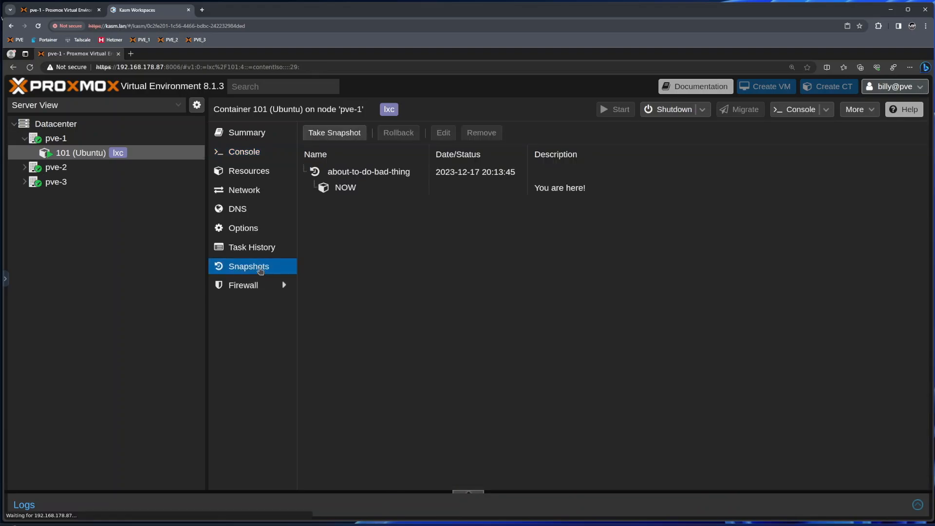
pyautogui.click(347, 176)
pyautogui.click(399, 132)
pyautogui.click(446, 352)
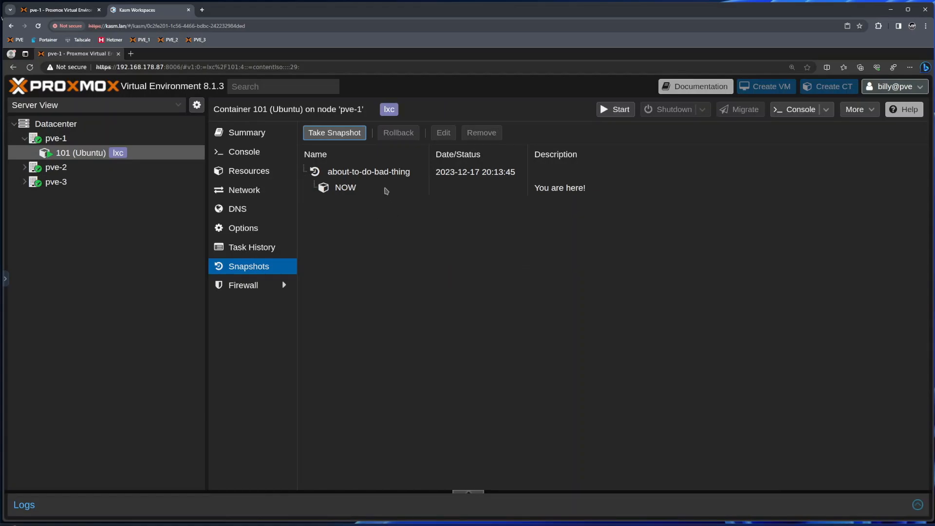
pyautogui.click(334, 133)
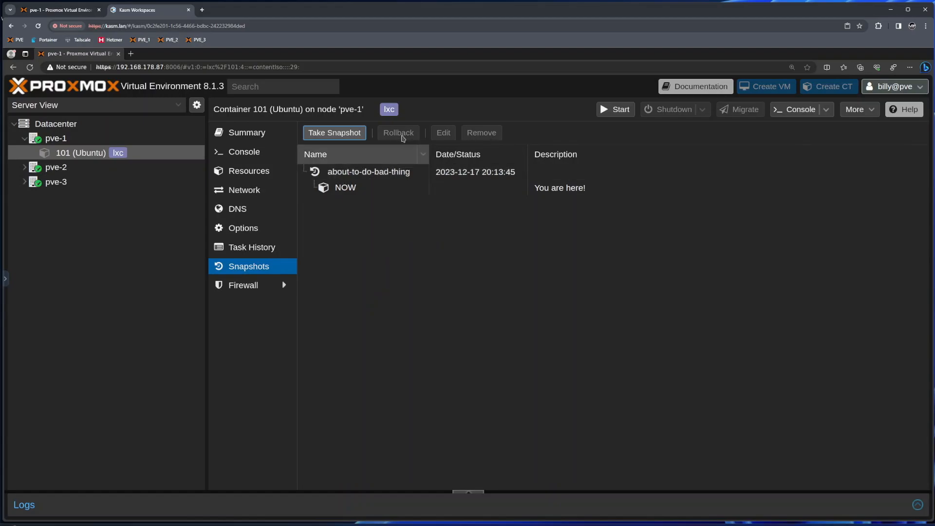
pyautogui.click(370, 173)
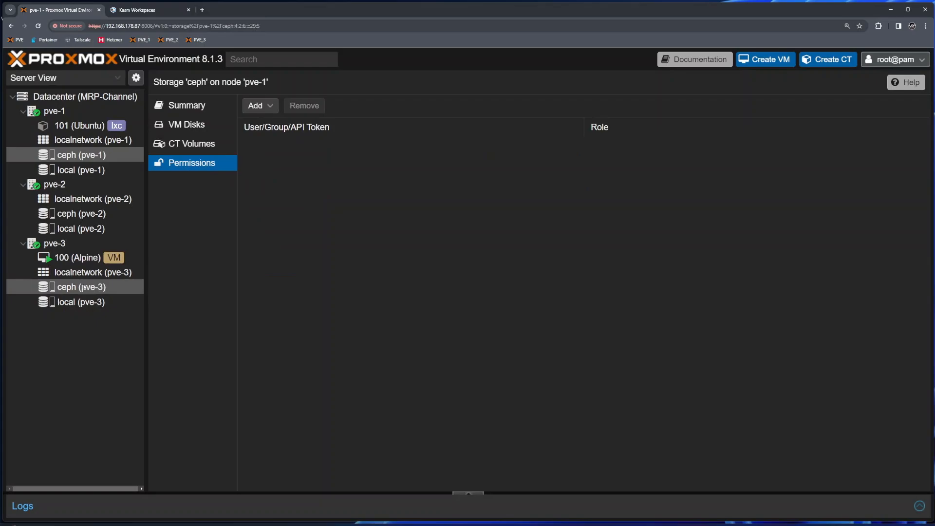
# - View VM 100's empty snapshot list, opening and cancelling Take Snapshot, then return to container 101
pyautogui.click(73, 272)
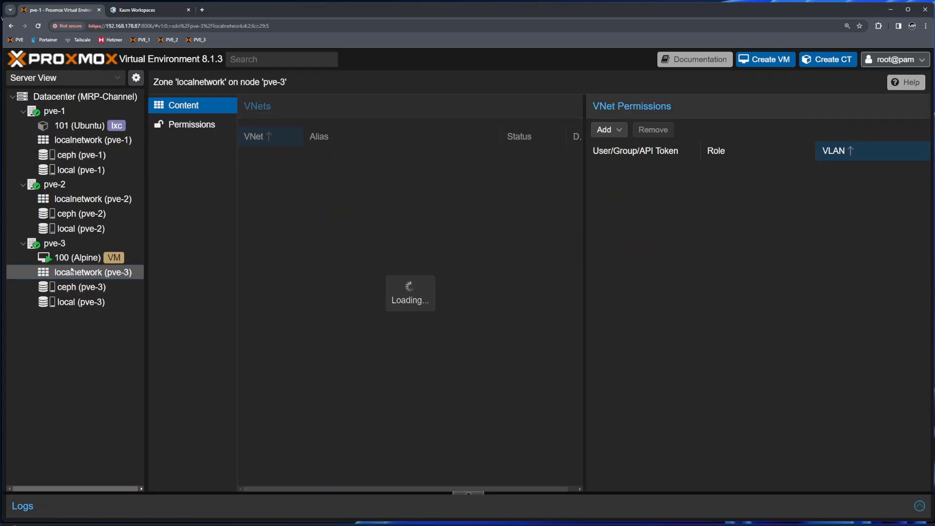
pyautogui.click(74, 257)
pyautogui.click(189, 277)
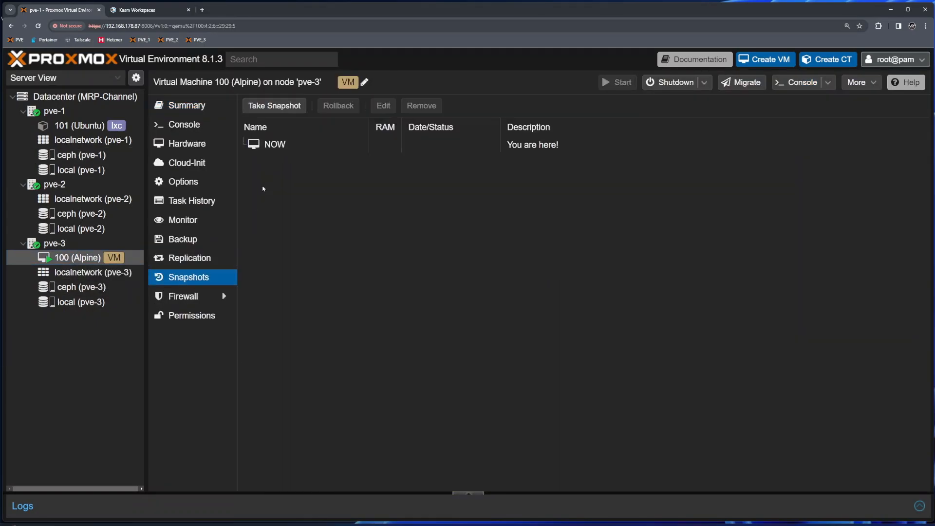
pyautogui.click(273, 105)
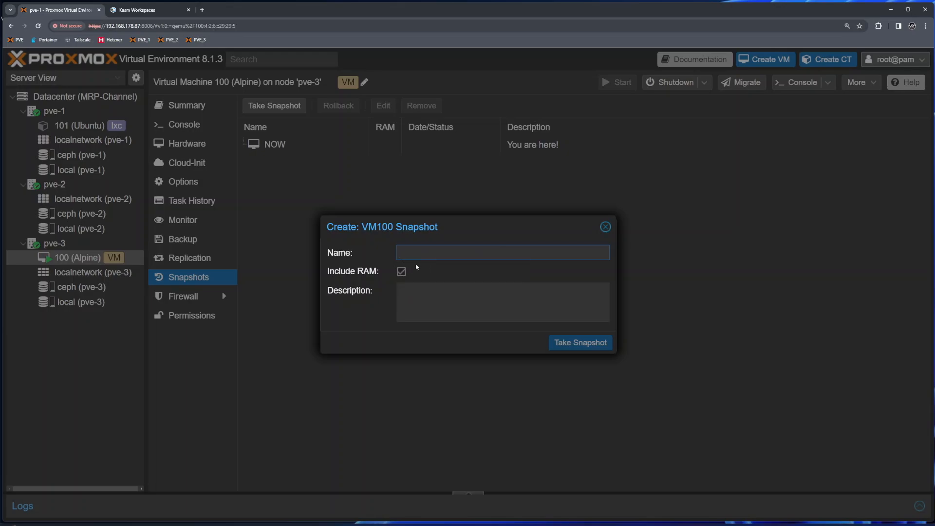
pyautogui.click(605, 227)
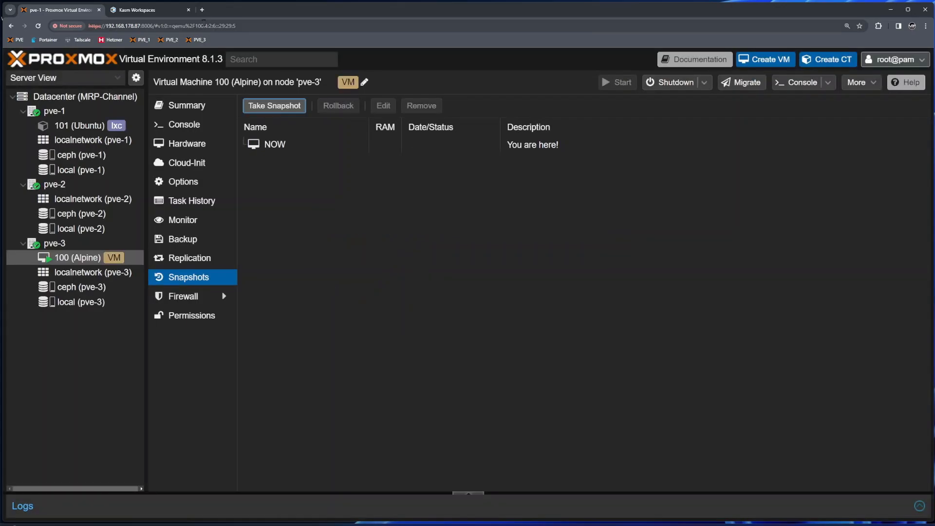
pyautogui.click(126, 15)
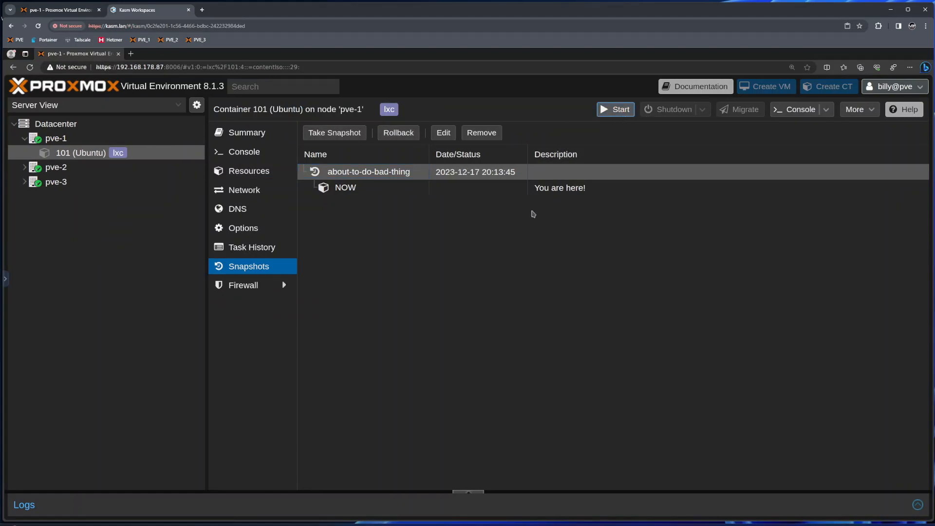
# - Start the rolled-back container 101 and check its CT 101 - Start task in the task log
pyautogui.click(611, 113)
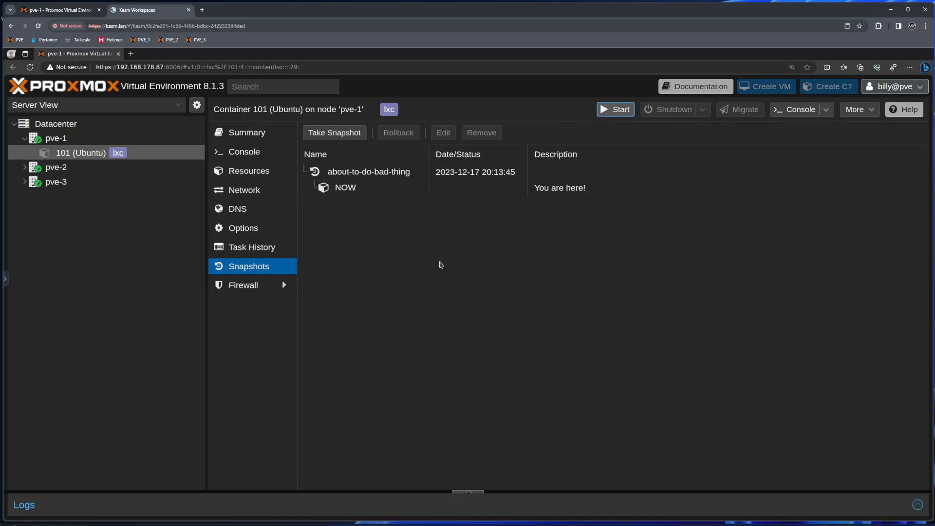
pyautogui.click(243, 152)
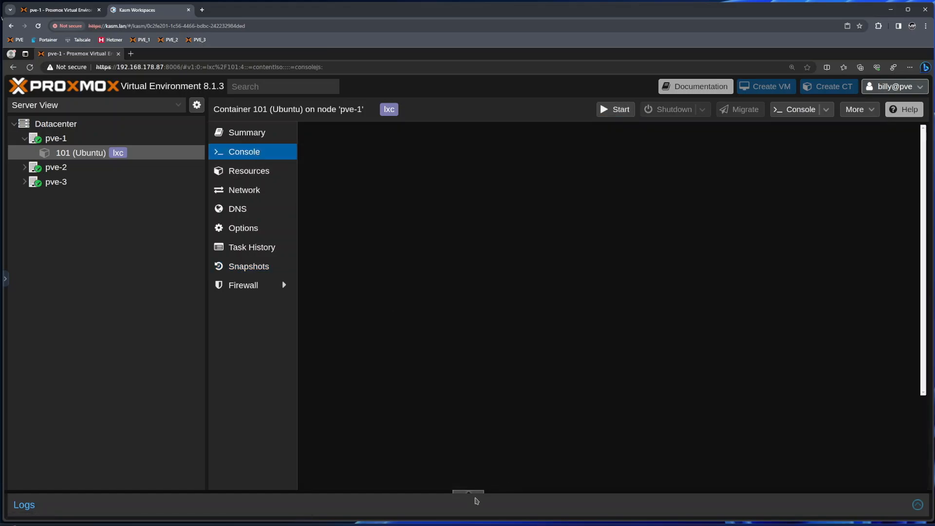
pyautogui.click(468, 493)
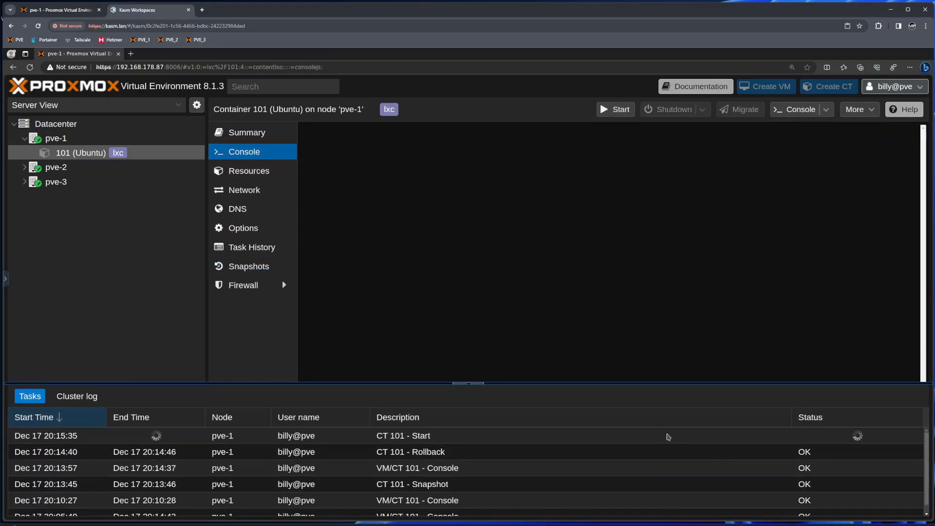
pyautogui.click(467, 384)
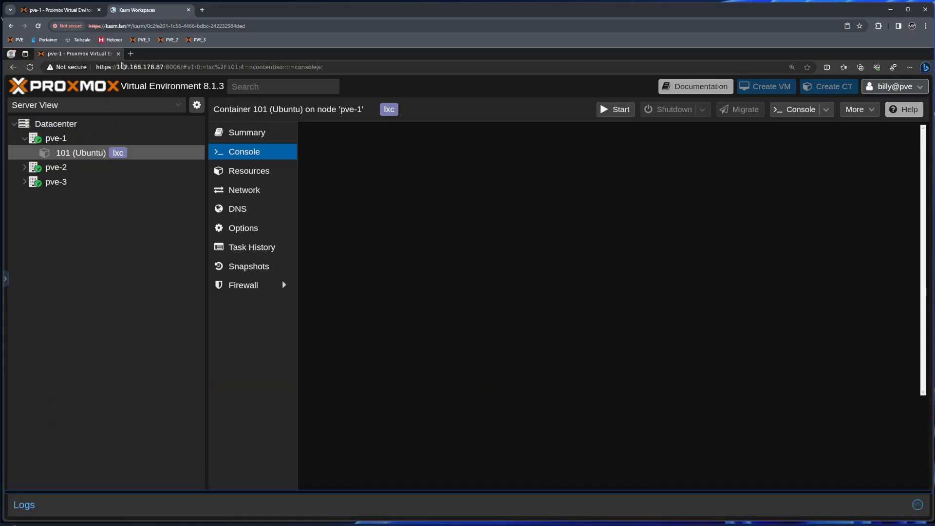
pyautogui.click(70, 10)
pyautogui.click(77, 126)
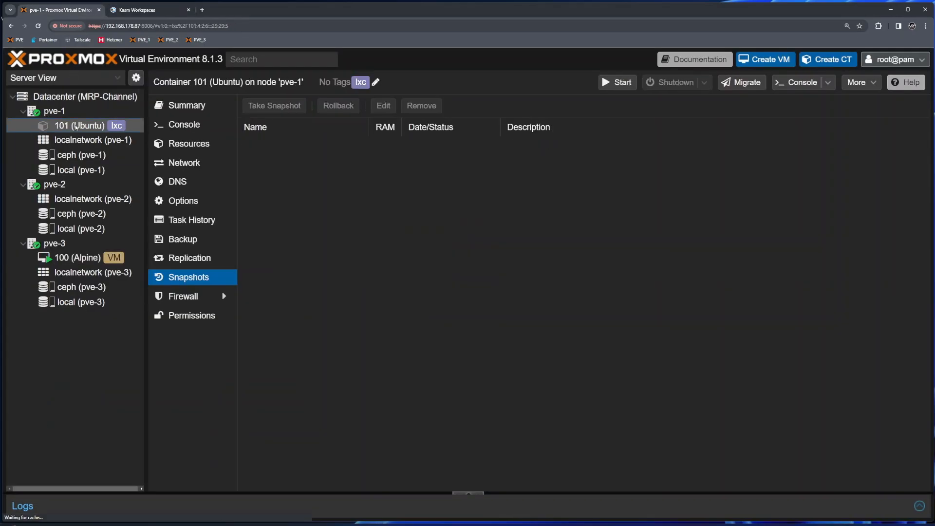
# - Filter container 101's task history to since 2023-12-17 and inspect the Snapshot, console and Rollback tasks
pyautogui.click(207, 228)
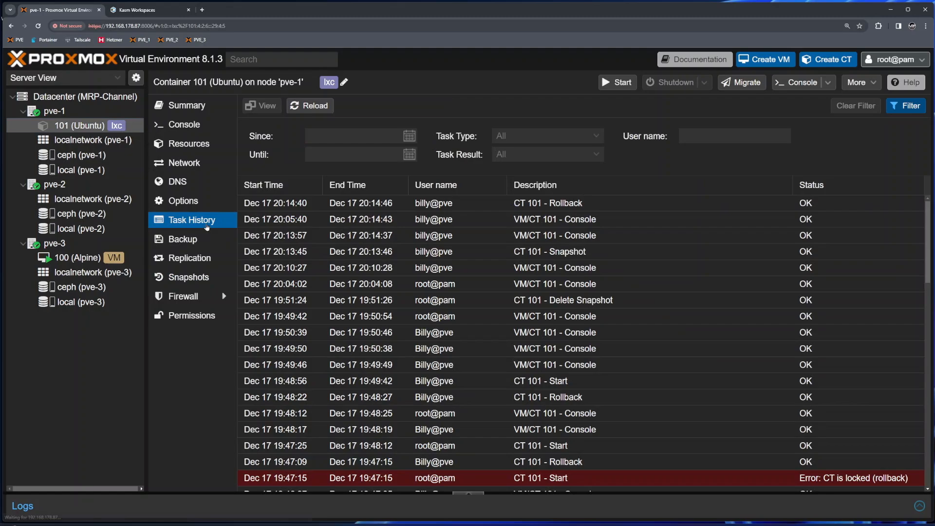
pyautogui.click(410, 136)
pyautogui.click(375, 286)
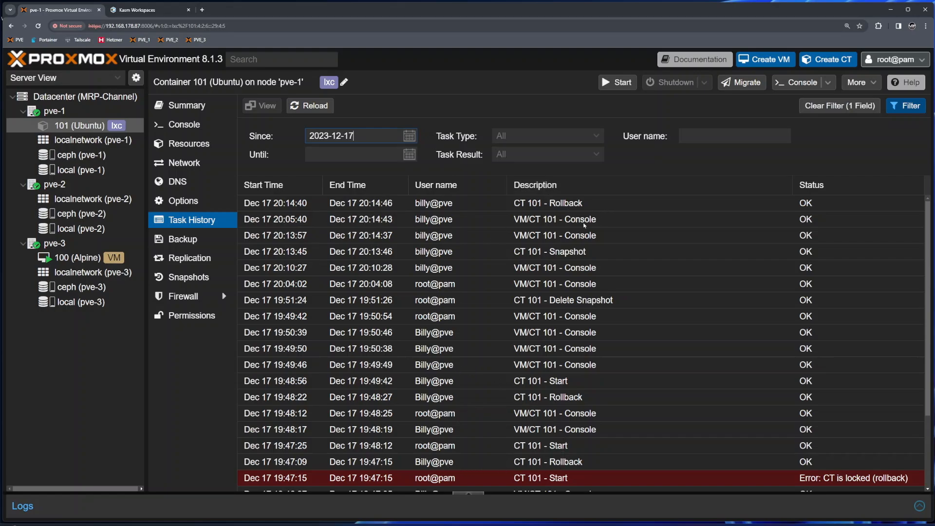
pyautogui.click(452, 254)
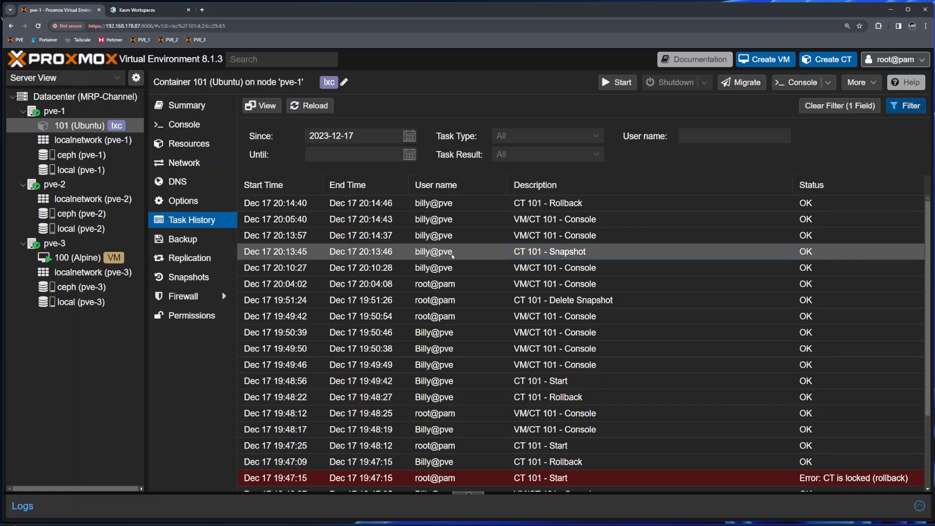
pyautogui.click(569, 237)
pyautogui.click(569, 222)
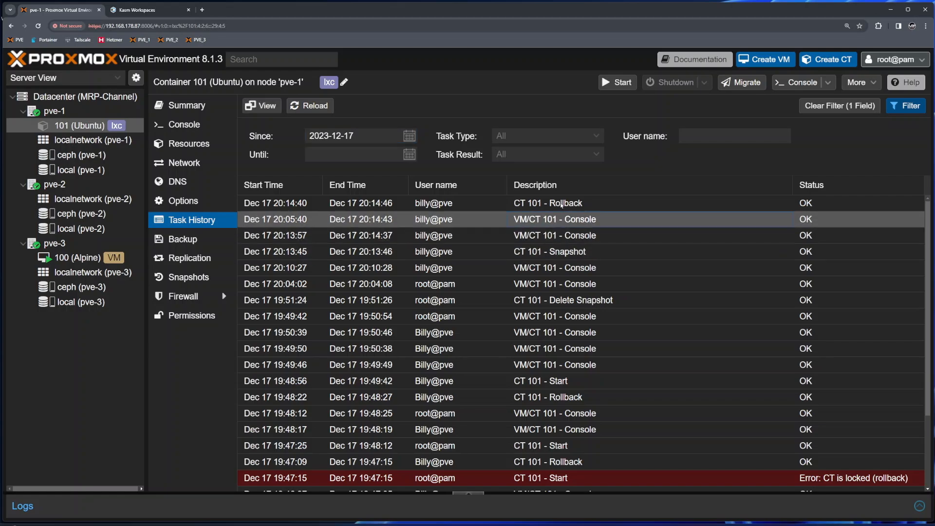
pyautogui.click(562, 204)
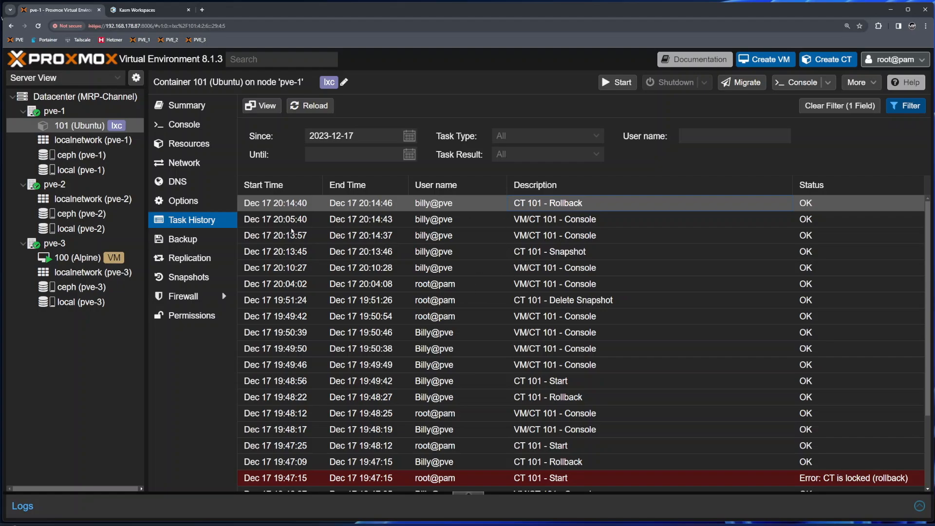
# - In the test user's session, reopen container 101's console and glance at the recent tasks
pyautogui.click(148, 10)
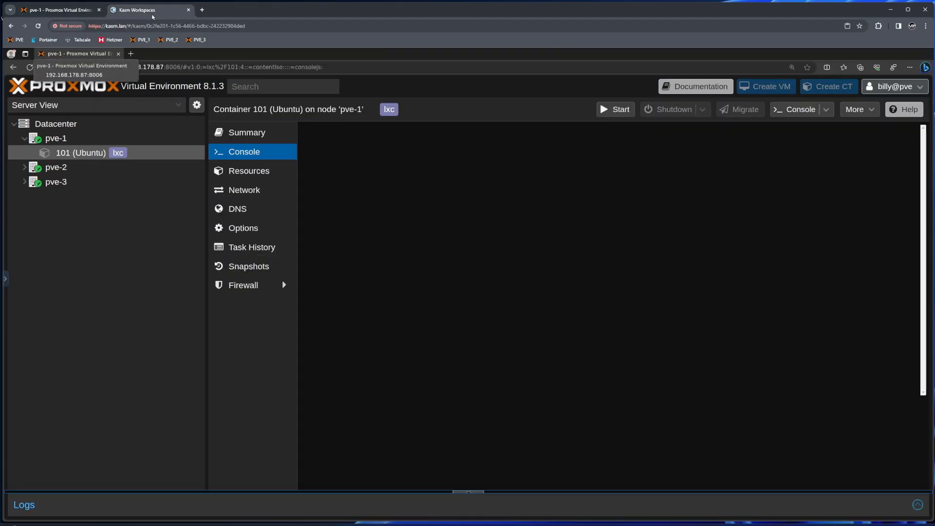
pyautogui.click(243, 138)
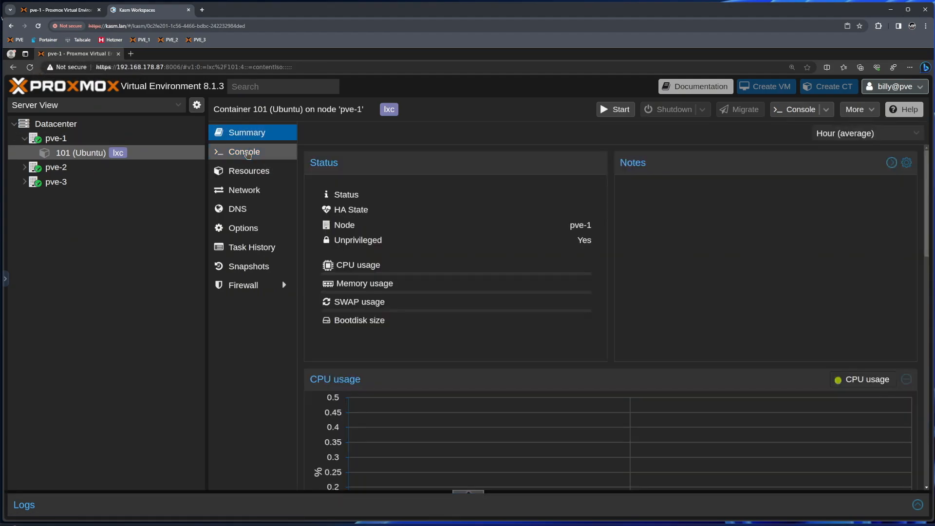
pyautogui.click(246, 153)
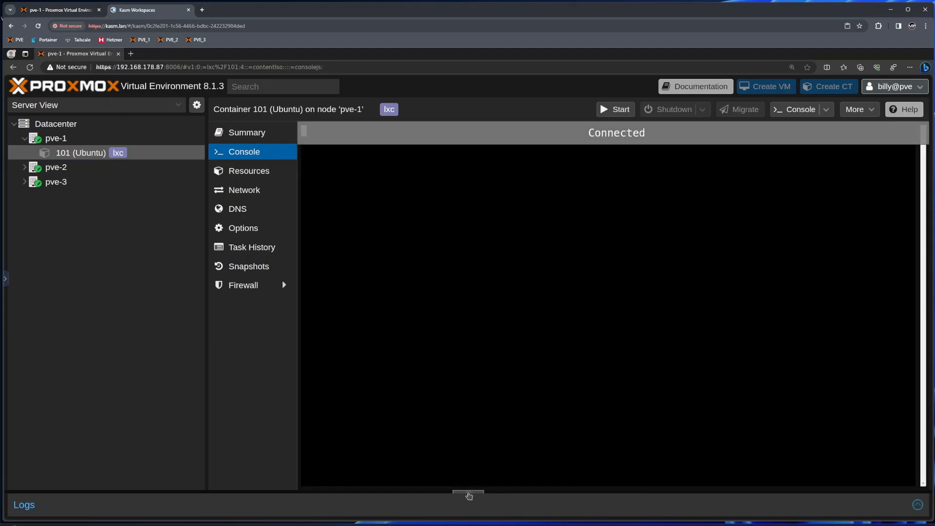
pyautogui.click(469, 494)
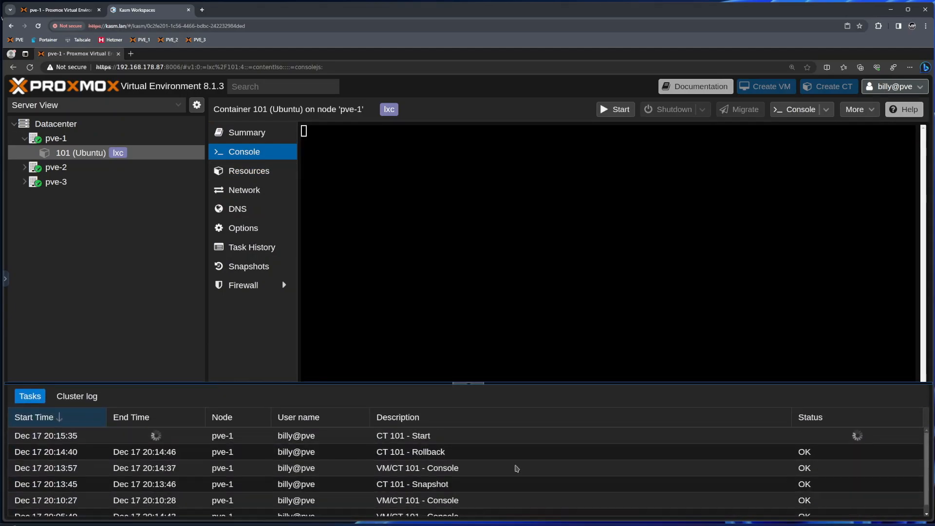
pyautogui.click(470, 384)
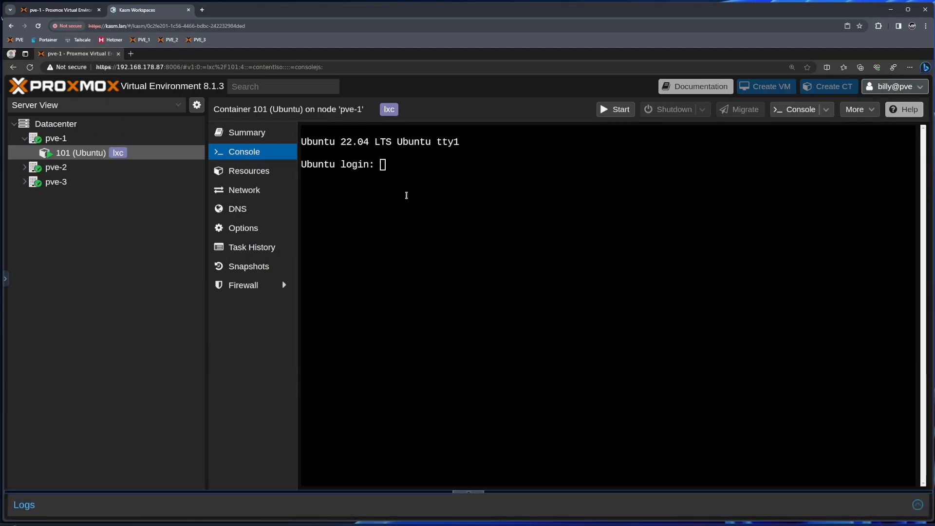
# - Log in as root, then run cd / and ls to show the restored root filesystem
pyautogui.write('root')
pyautogui.press('Return')
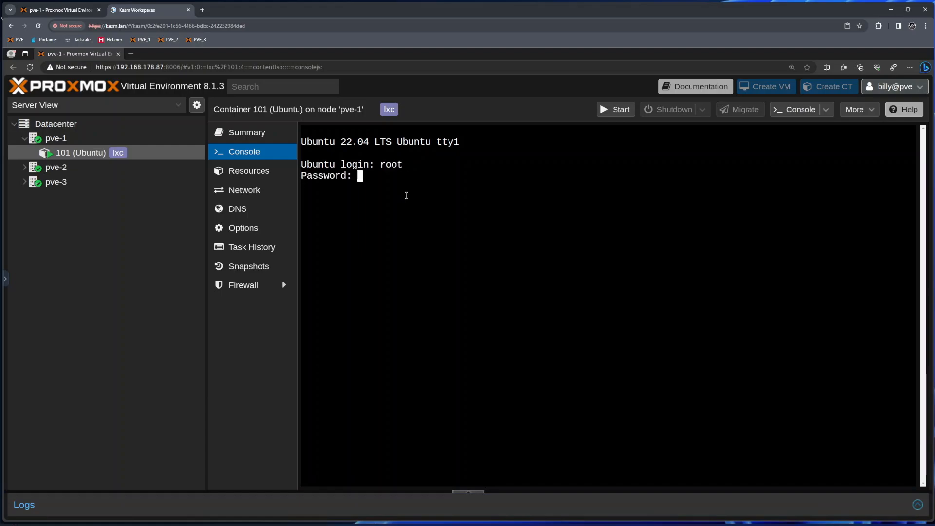
pyautogui.press('Return')
pyautogui.write('cd /')
pyautogui.press('Return')
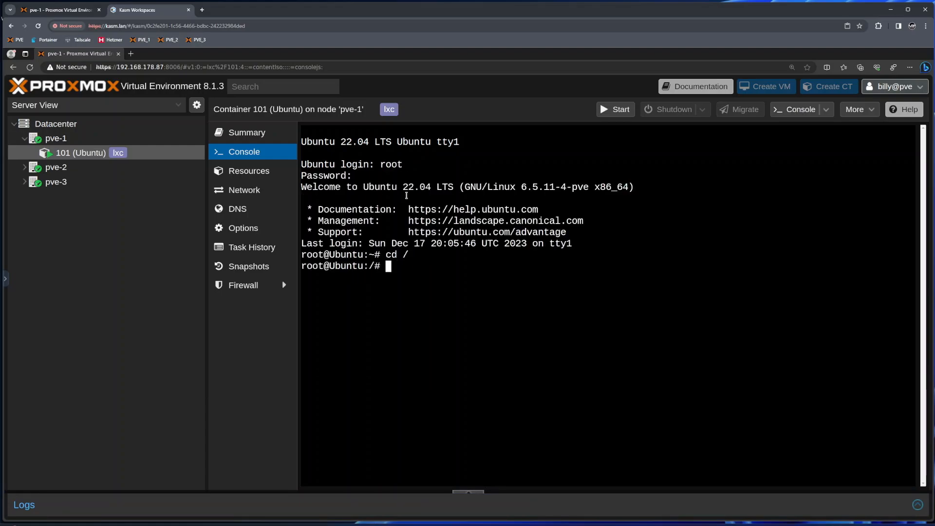
pyautogui.write('ls')
pyautogui.press('Return')
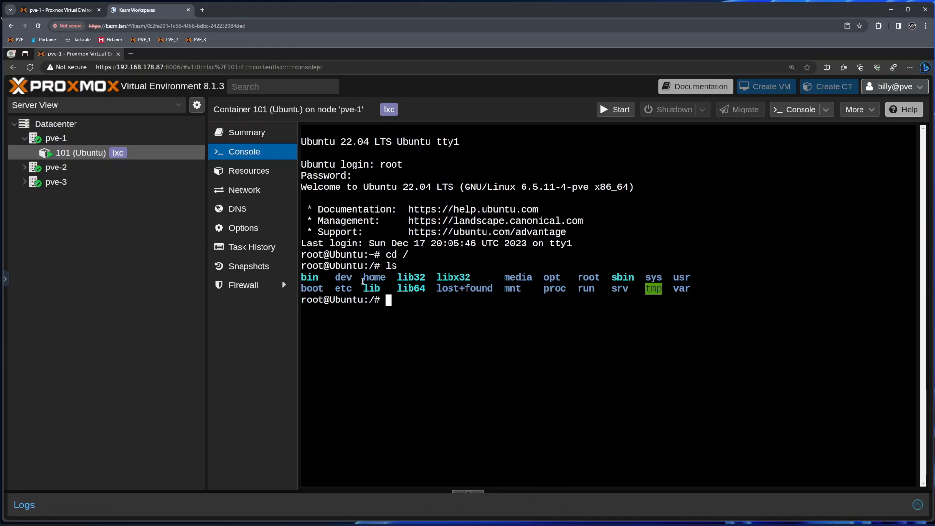
pyautogui.moveTo(363, 282); pyautogui.dragTo(676, 295)
pyautogui.click(721, 302)
pyautogui.click(63, 9)
# - Check Datacenter's users list, then view the custom Users role's privileges under Roles
pyautogui.click(71, 98)
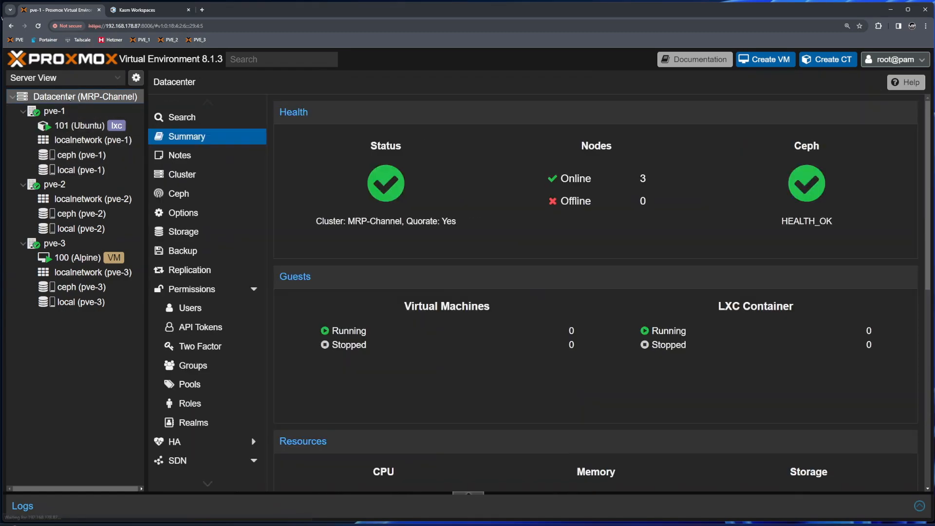
pyautogui.click(193, 309)
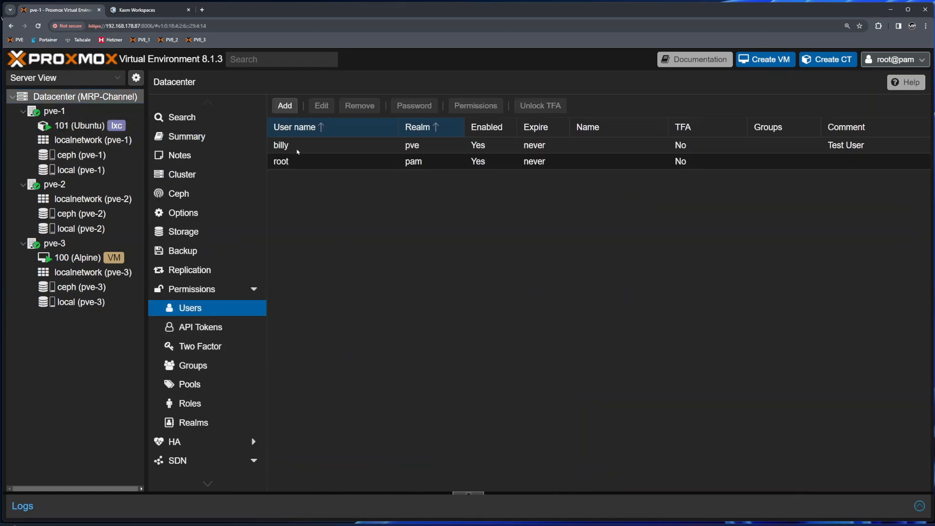
pyautogui.click(210, 402)
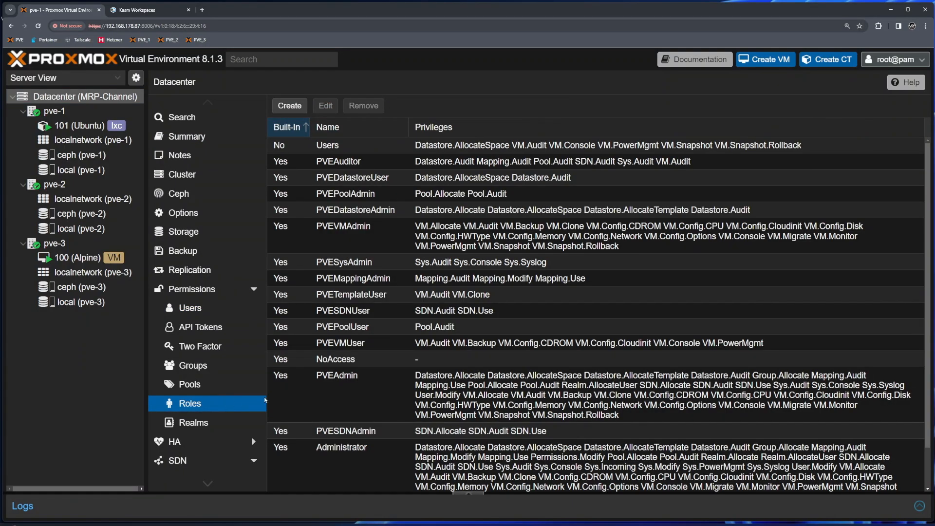
pyautogui.click(340, 147)
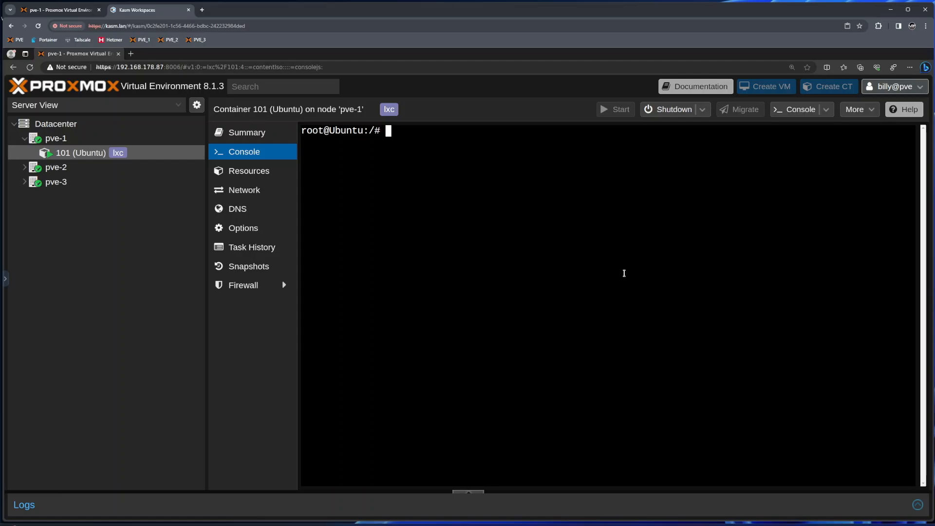
# - Run apt update in container 101, which now completes reporting 137 upgradable packages
pyautogui.write('apt update')
pyautogui.press('Return')
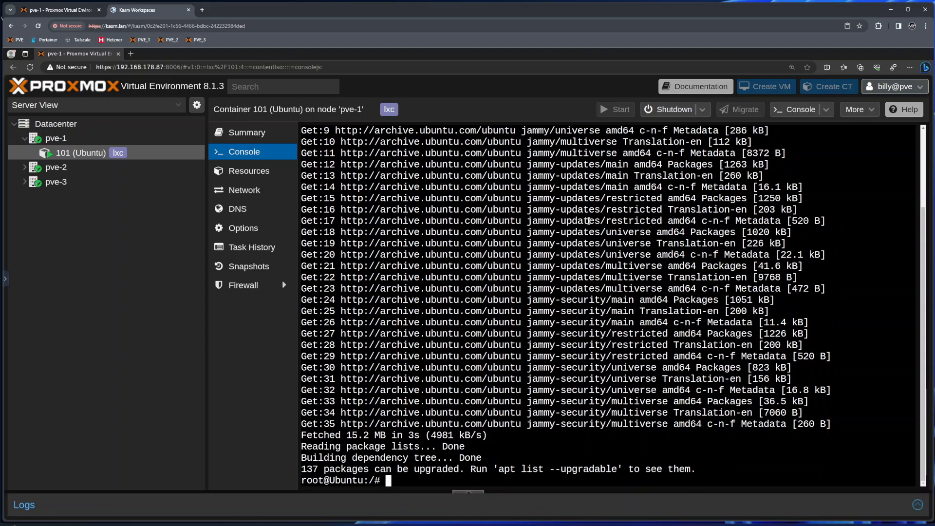
pyautogui.click(61, 9)
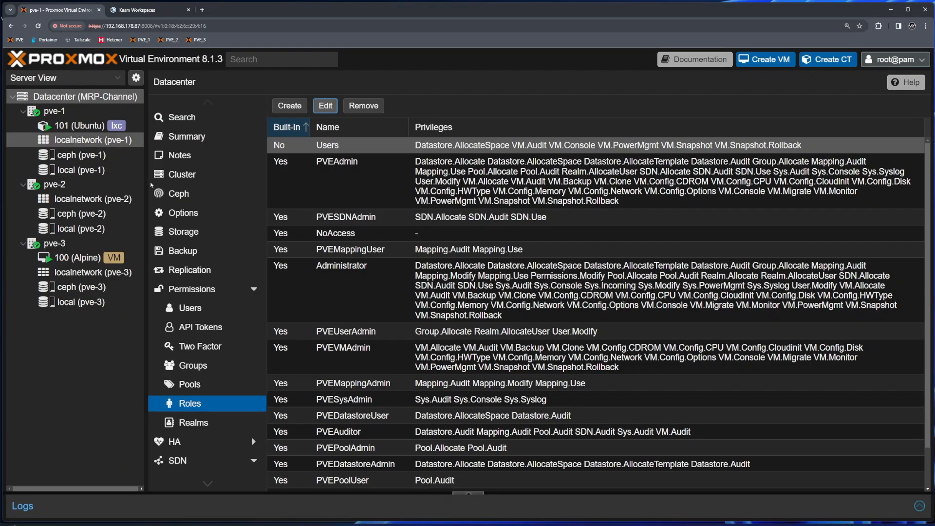